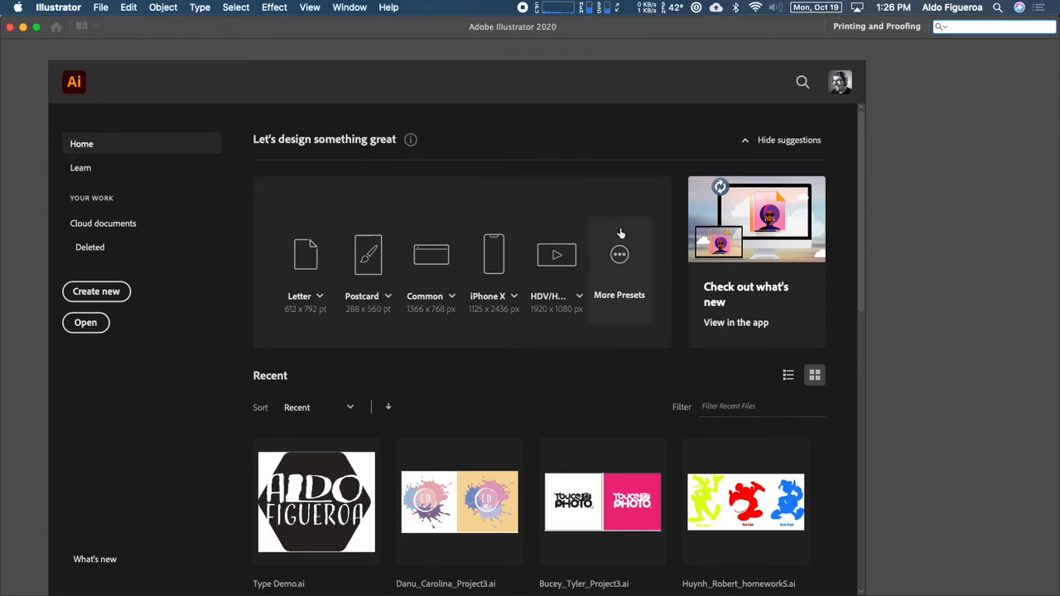
Step: Create a blank Letter print document in inches, 11 × 8.5 in landscape
left_click(620, 257)
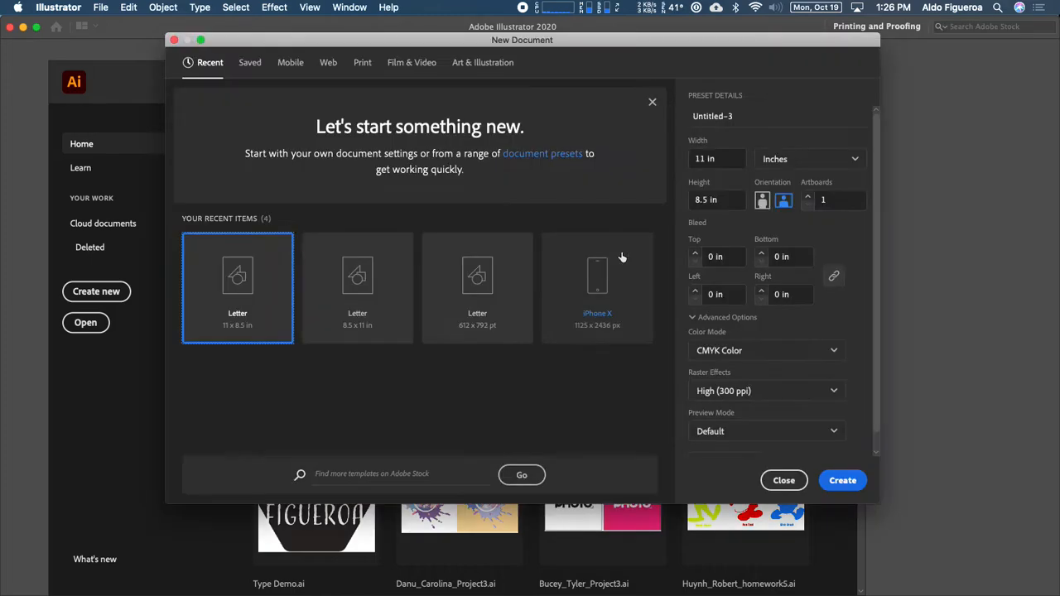
left_click_drag(611, 42, 606, 63)
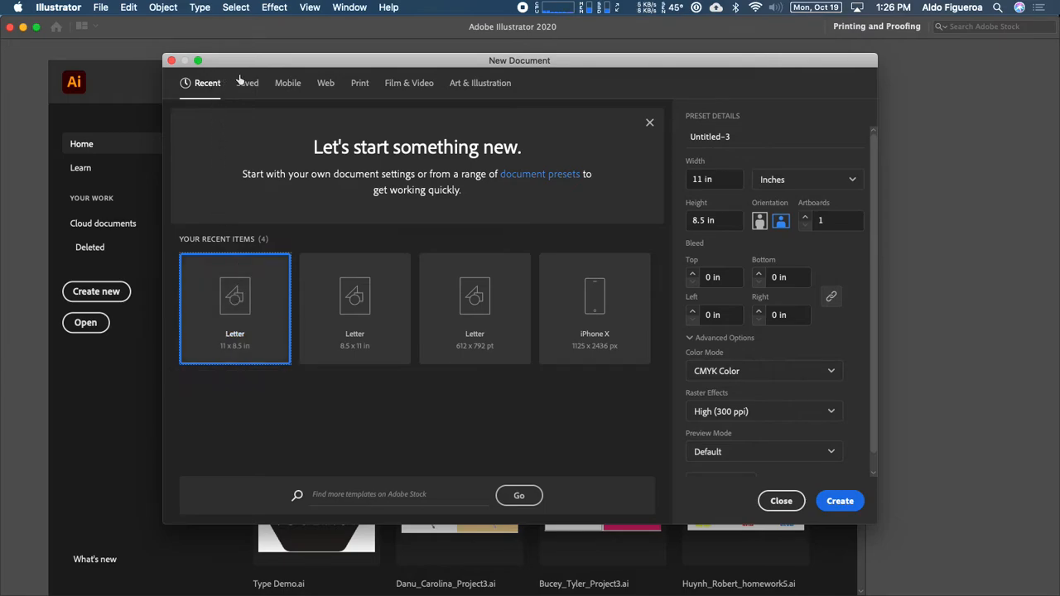
left_click(357, 85)
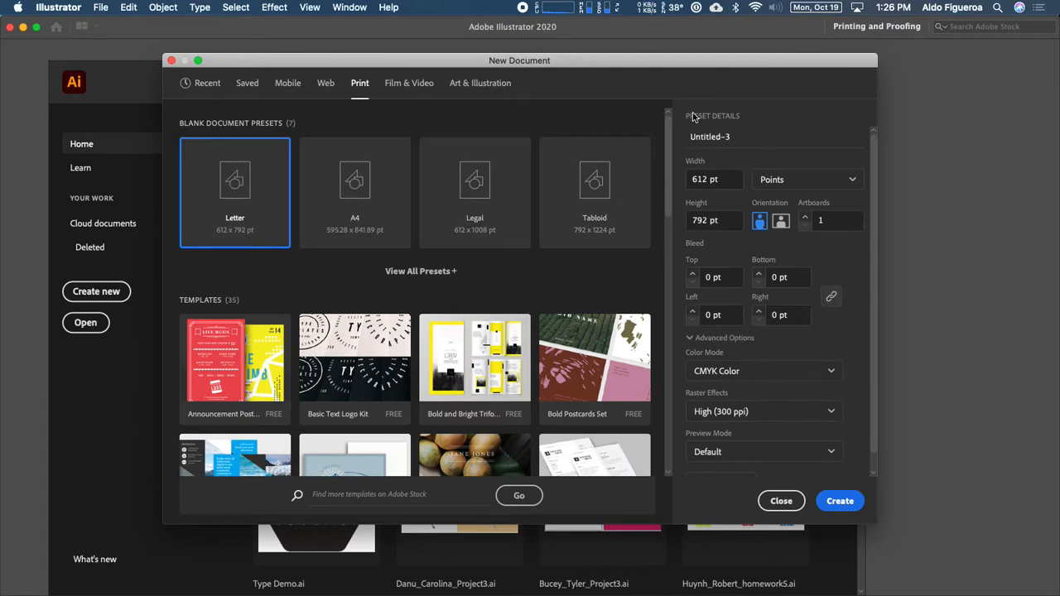
left_click(799, 181)
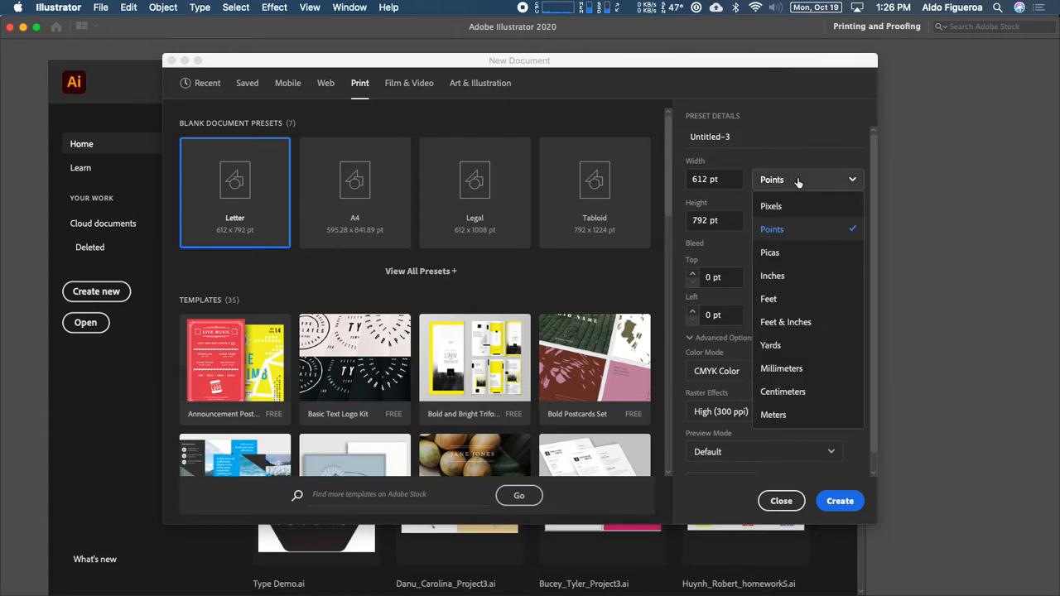
left_click(782, 279)
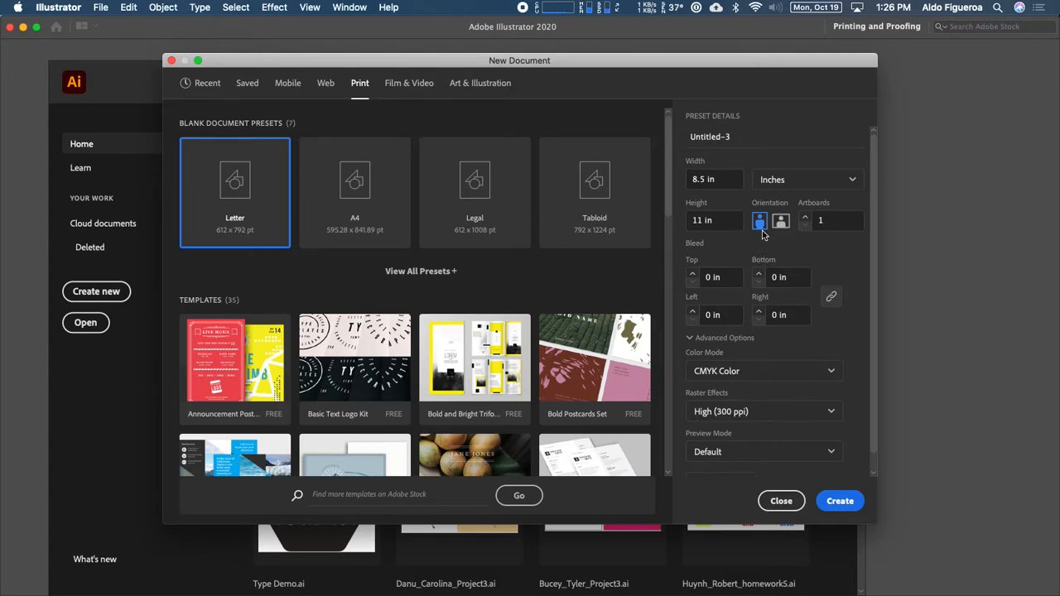
left_click(782, 224)
left_click(840, 502)
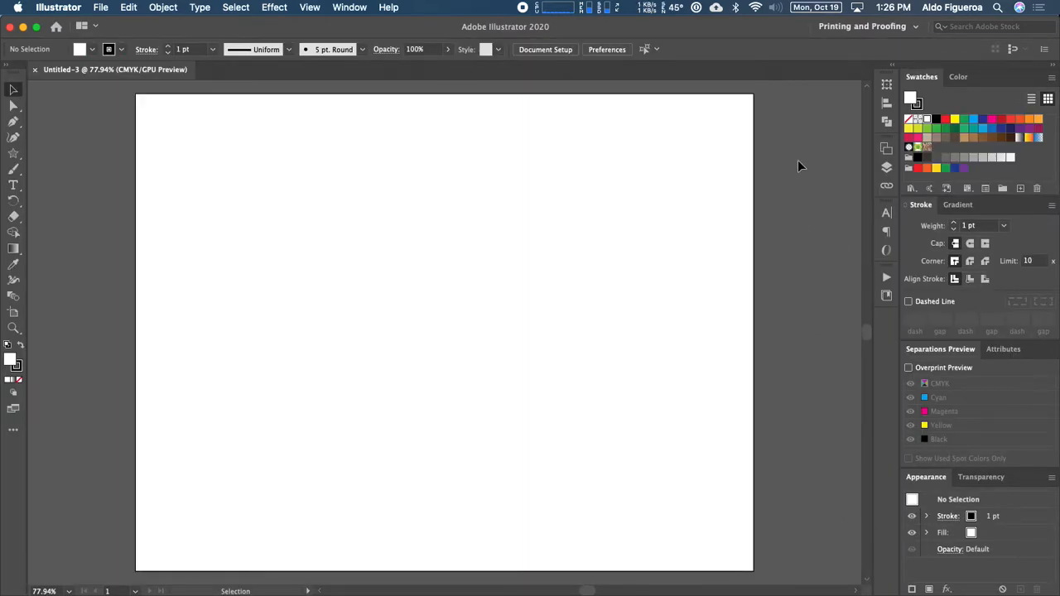
Step: Switch to Essentials Classic, reset that workspace, and collapse the toolbar to one column
left_click(867, 30)
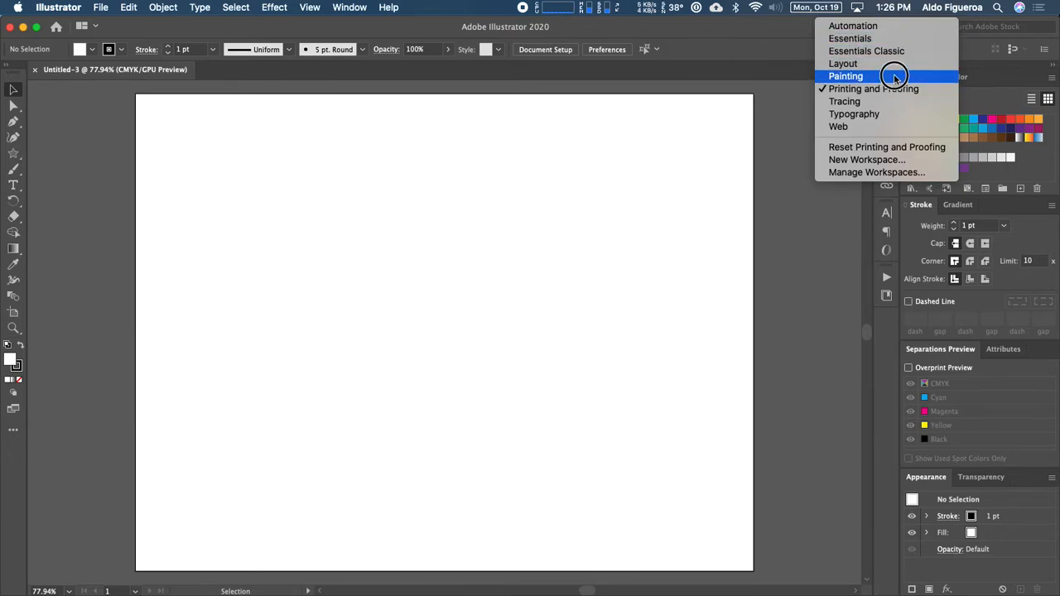
left_click(866, 51)
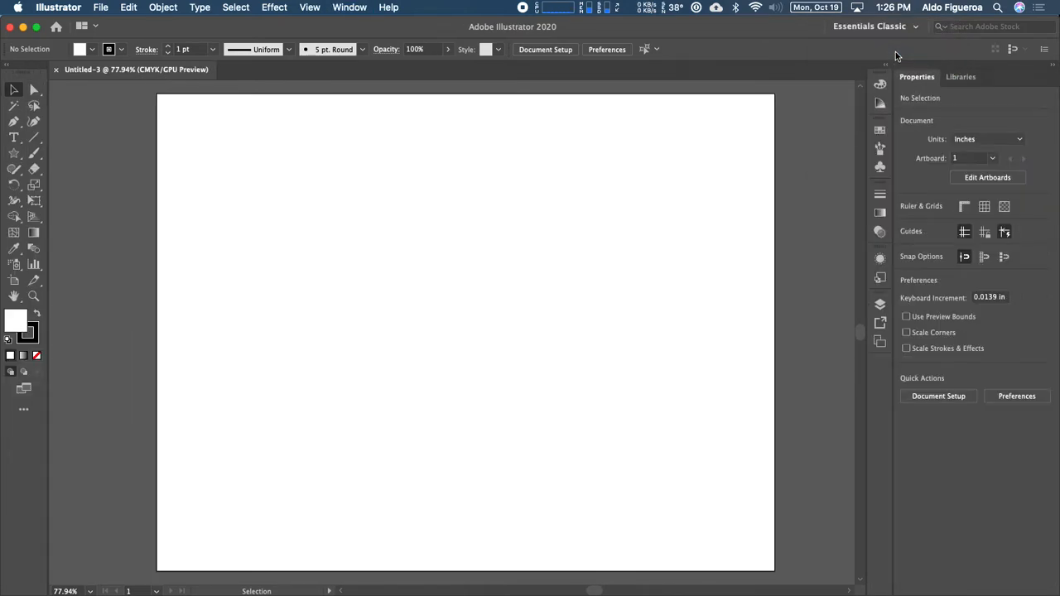
left_click(891, 27)
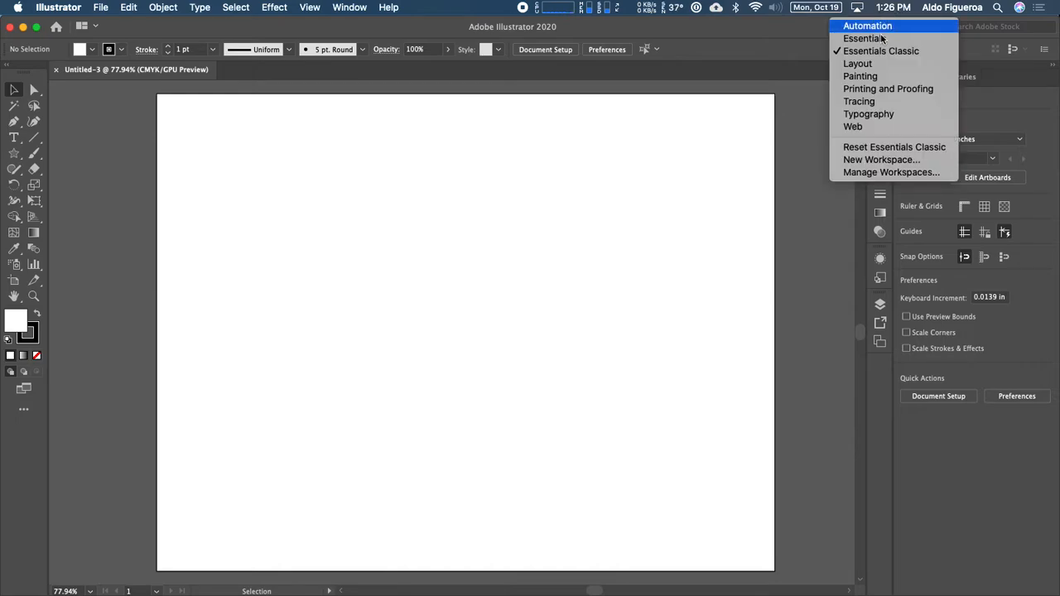
left_click(892, 147)
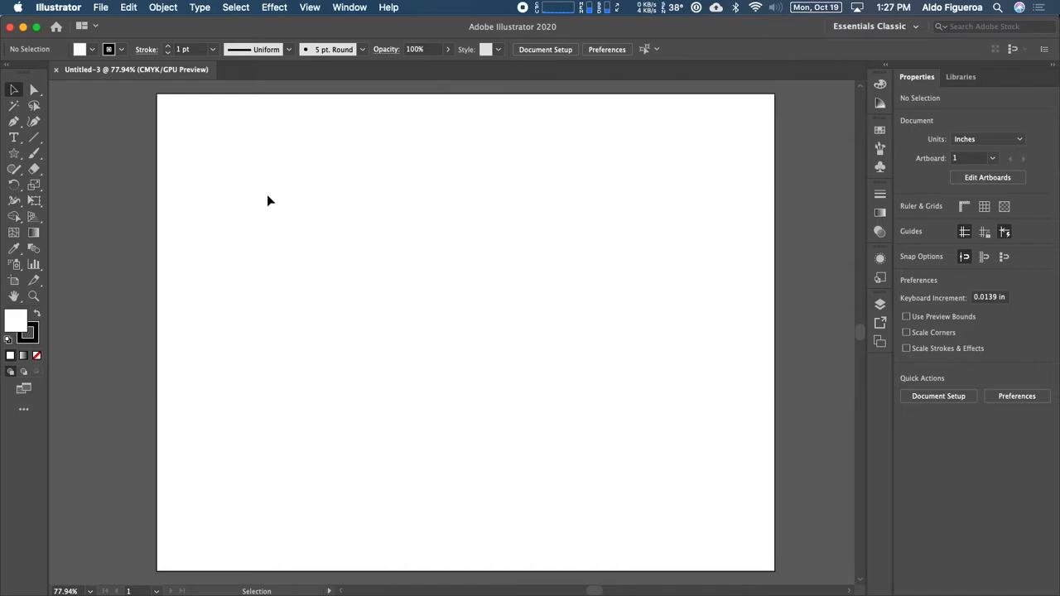
left_click(8, 66)
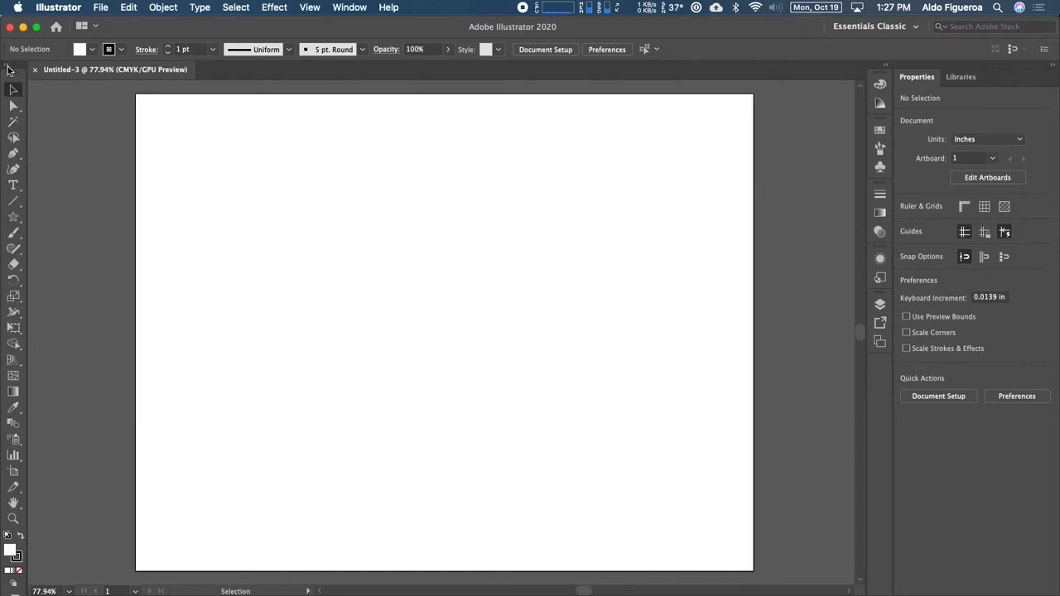
Step: Return the toolbar to two columns and make Fill the active colour swatch
left_click(9, 66)
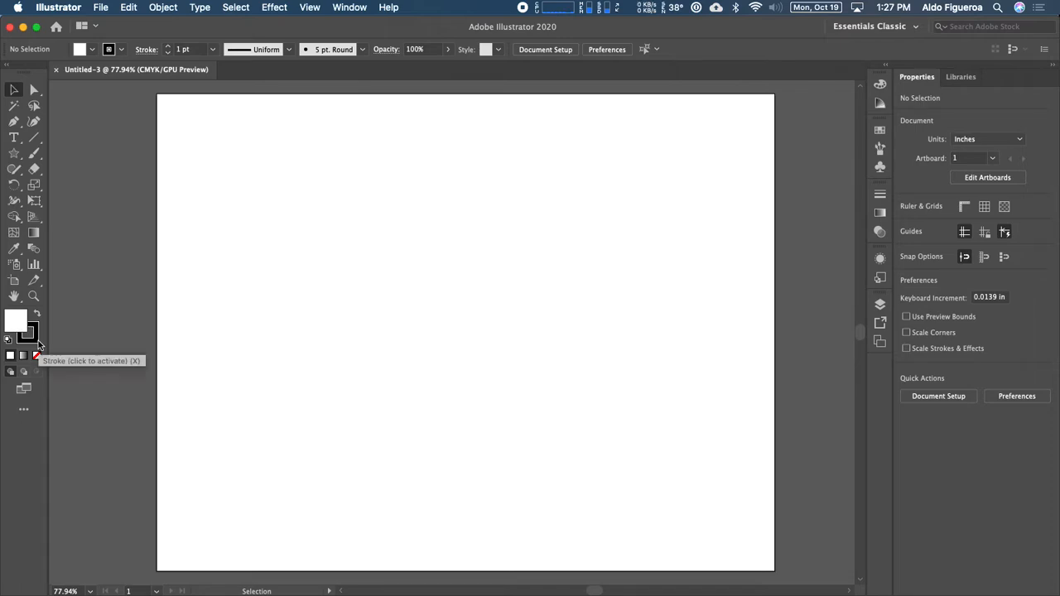
left_click(37, 342)
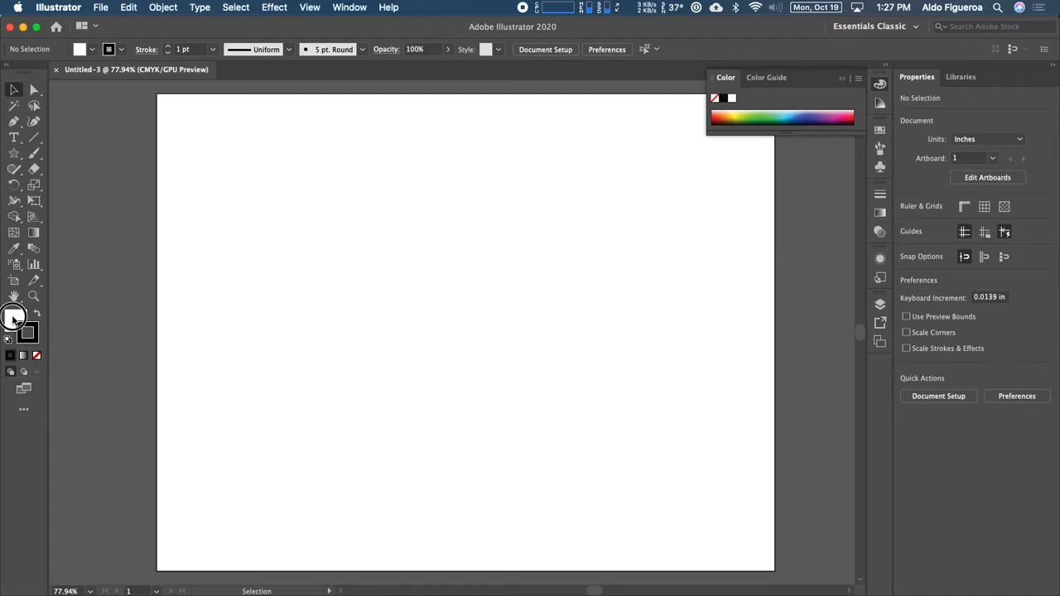
left_click(14, 321)
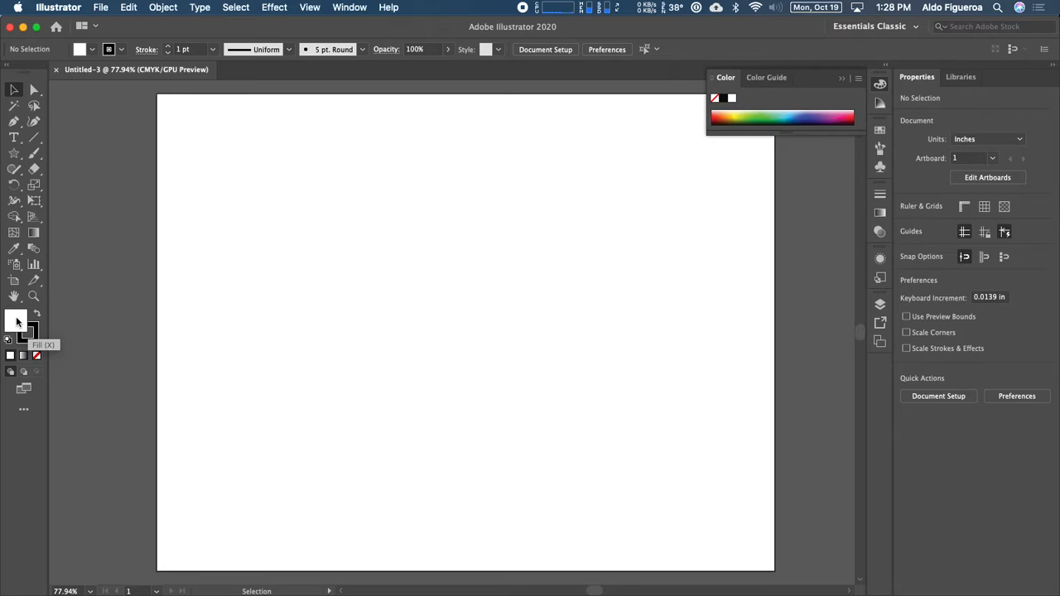
Step: Choose a medium blue as the fill colour in the Color Picker
double_click(16, 322)
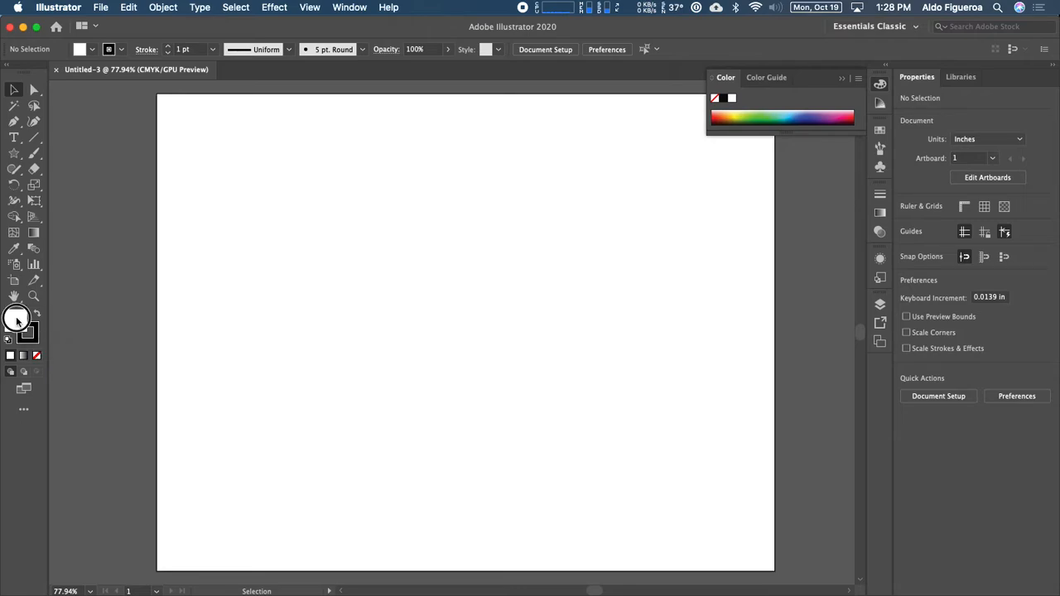
left_click_drag(373, 147, 372, 155)
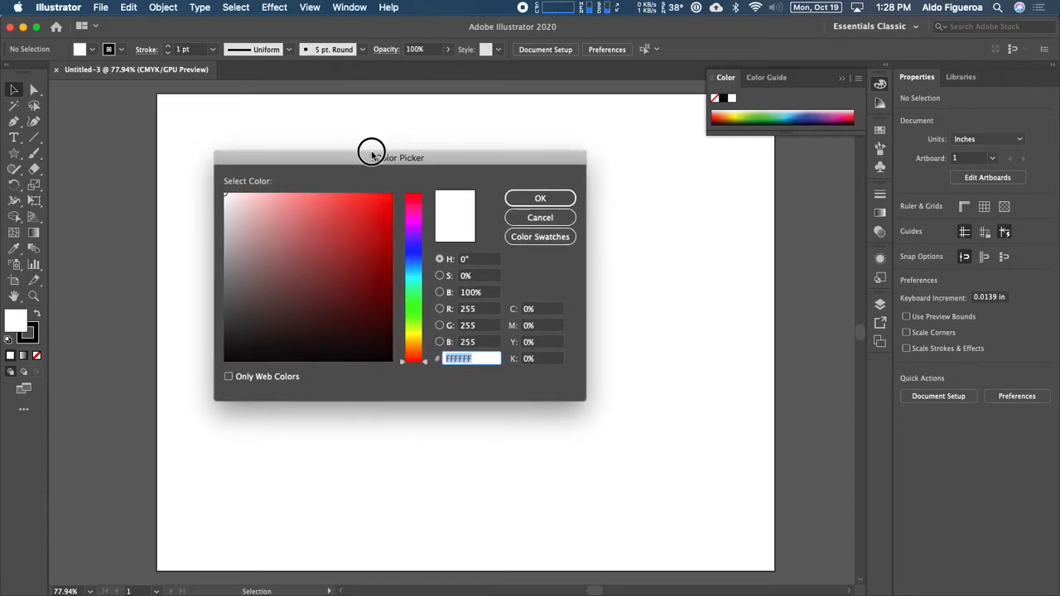
left_click_drag(422, 361, 415, 263)
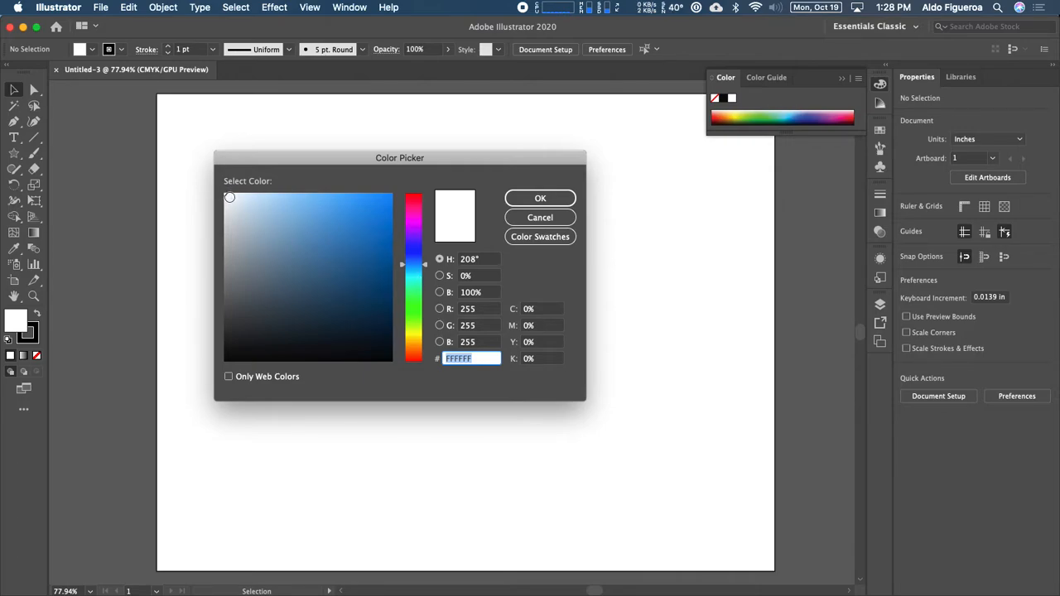
mouse_move(332, 212)
left_mouse_down()
mouse_move(359, 227)
mouse_move(377, 213)
mouse_move(367, 227)
mouse_move(381, 217)
mouse_move(375, 204)
mouse_move(356, 205)
mouse_move(361, 218)
mouse_move(384, 217)
left_mouse_up()
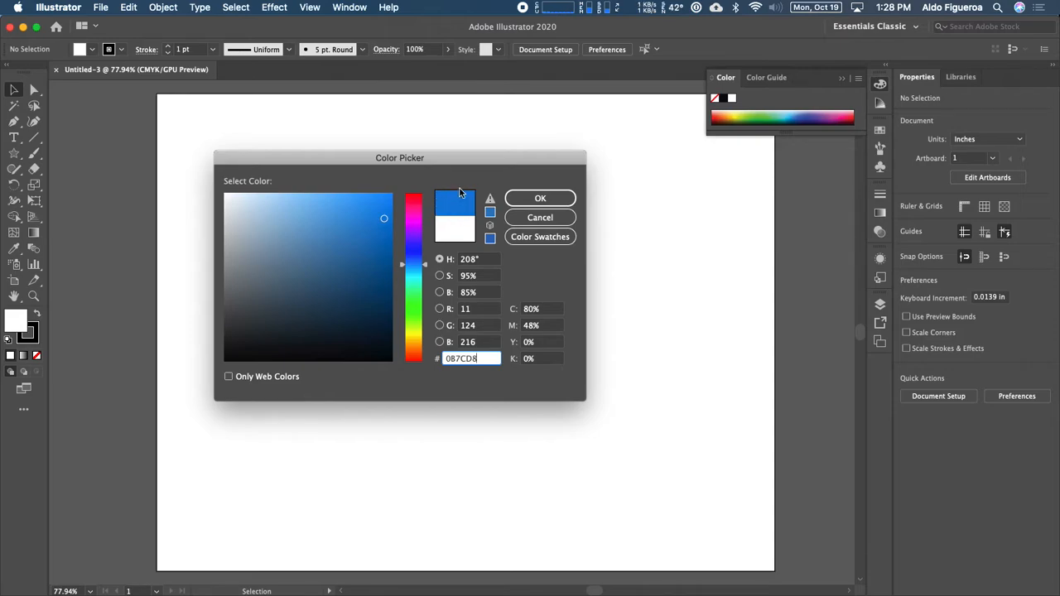
left_click(368, 202)
mouse_move(369, 202)
left_mouse_down()
mouse_move(333, 216)
mouse_move(357, 208)
left_mouse_up()
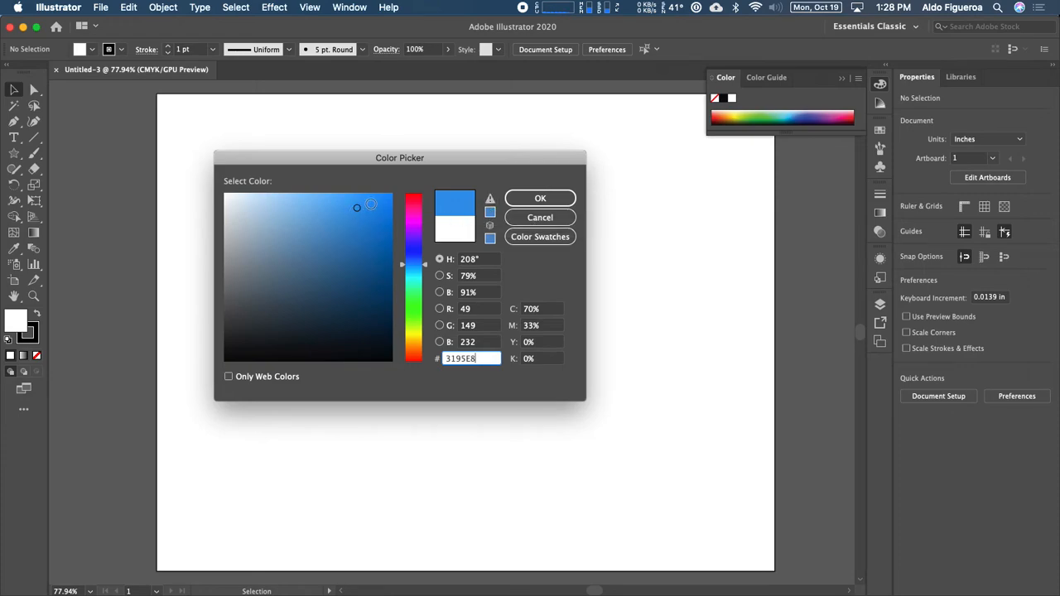
mouse_move(370, 204)
left_mouse_down()
mouse_move(362, 206)
mouse_move(375, 201)
left_mouse_up()
left_click(556, 204)
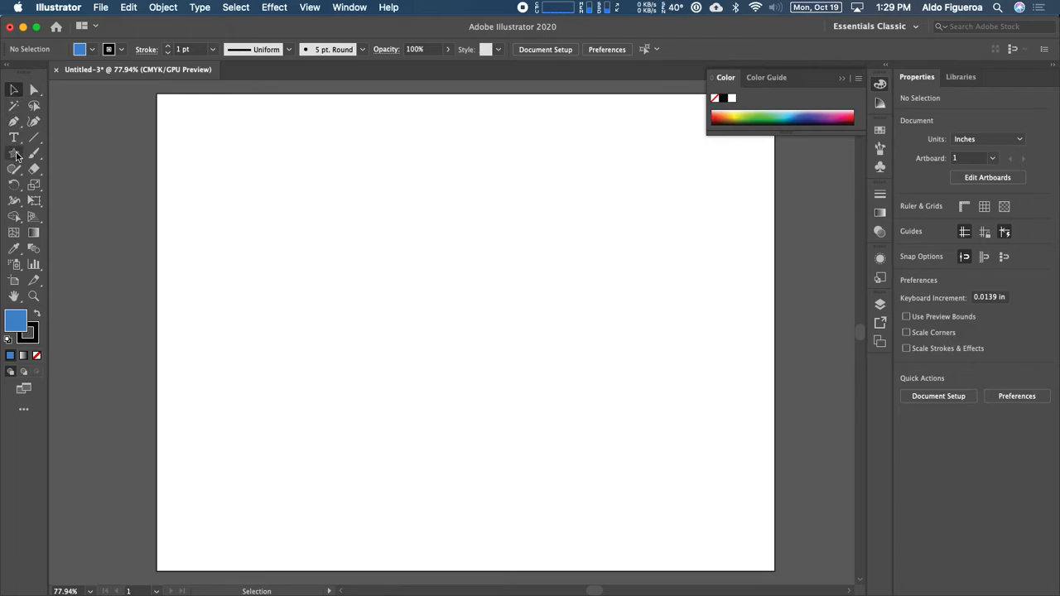
Step: Select the Rectangle tool and tear the shape-tools flyout into a floating panel
left_click_drag(16, 156, 50, 151)
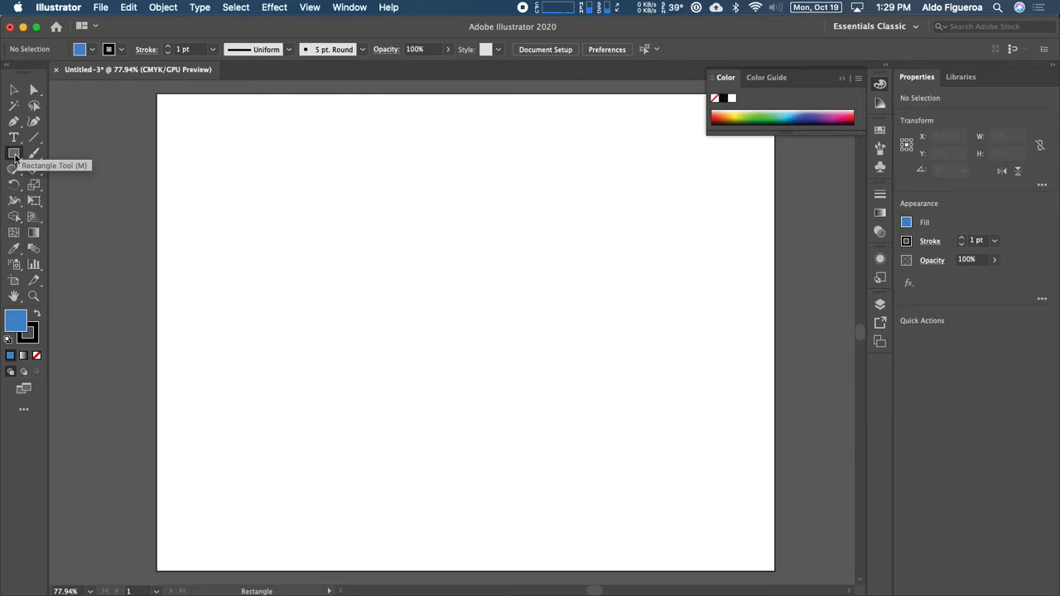
left_click_drag(15, 157, 16, 157)
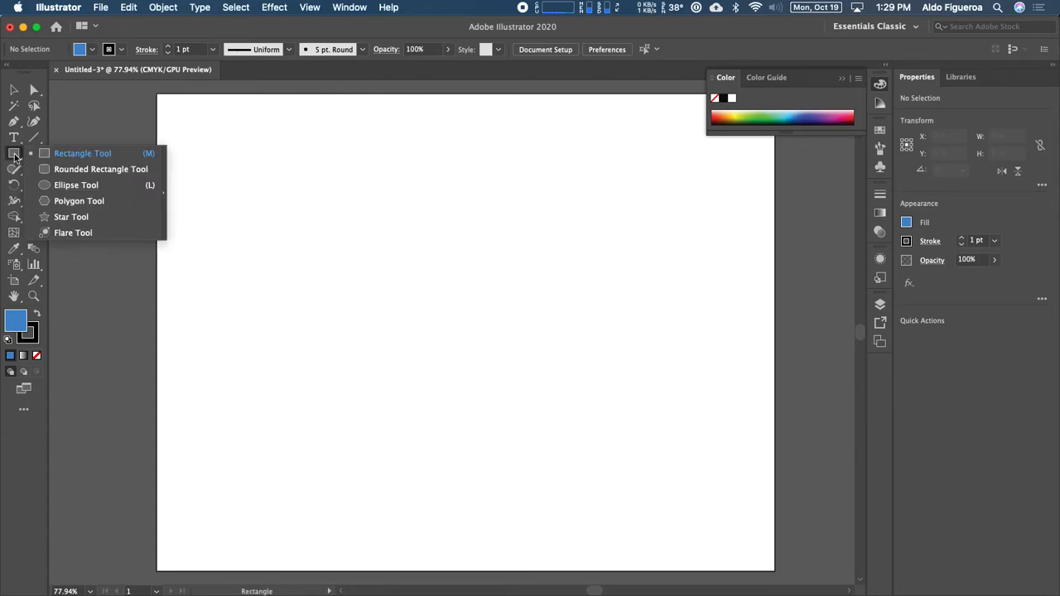
left_click(15, 157)
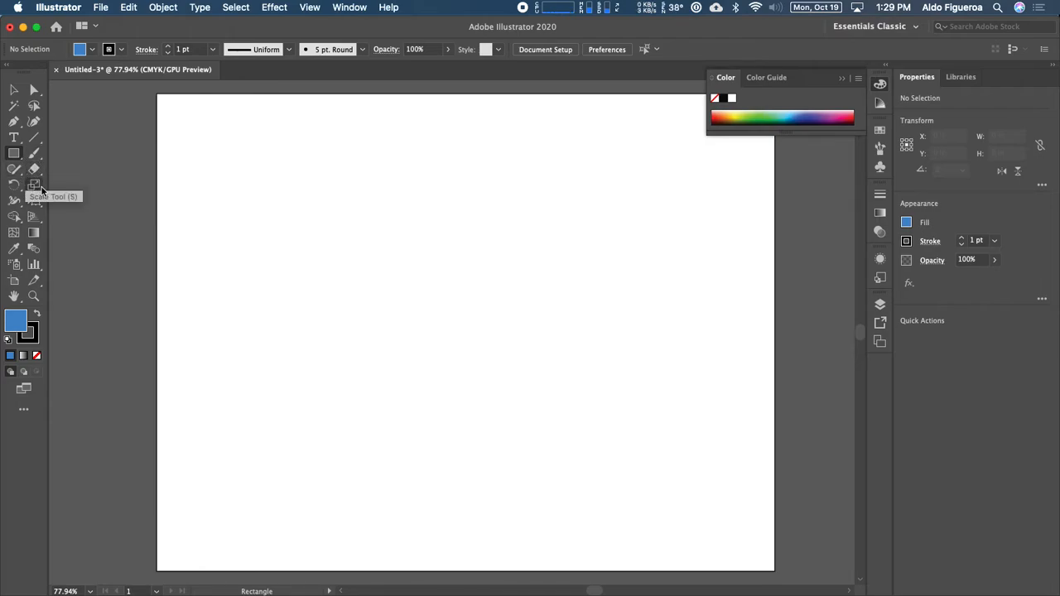
left_click(16, 159)
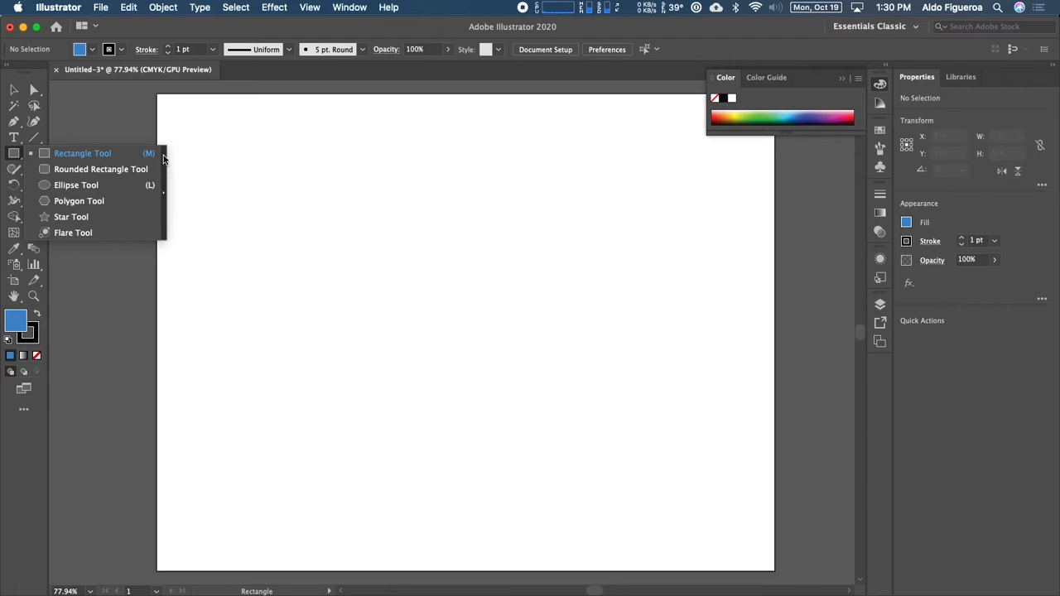
left_click(164, 213)
left_click_drag(101, 168, 129, 137)
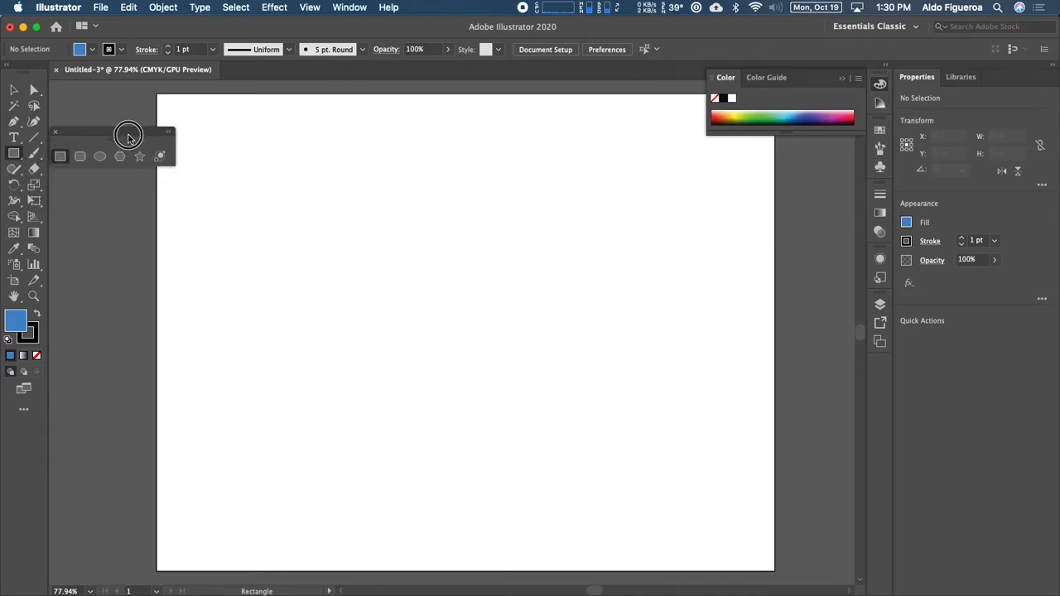
left_click_drag(129, 137, 127, 136)
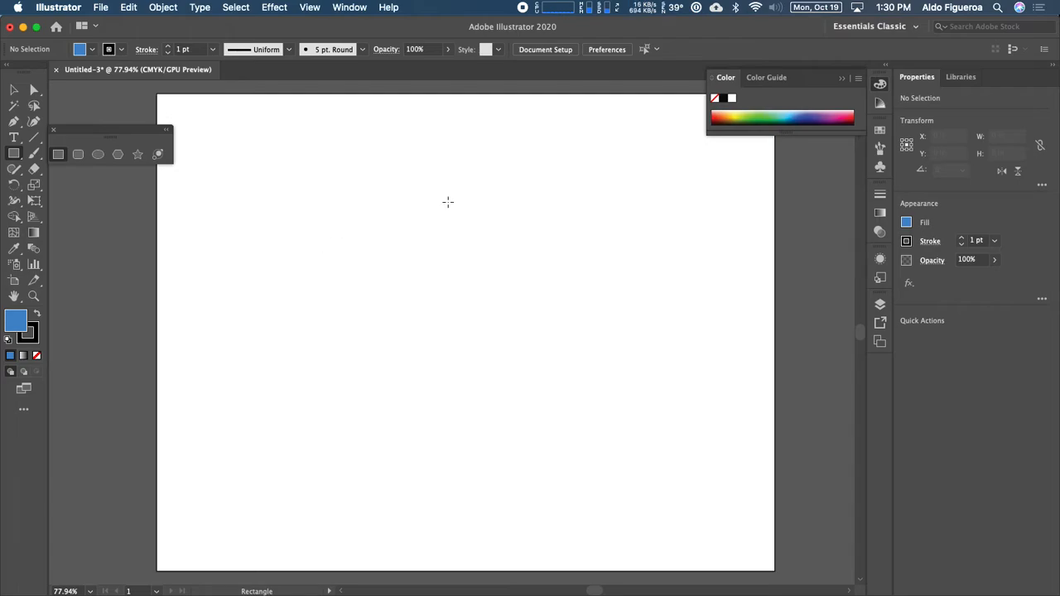
Step: Make a rectangle with Width 4 in and Height 2 in through the Rectangle dialog
left_click(272, 251)
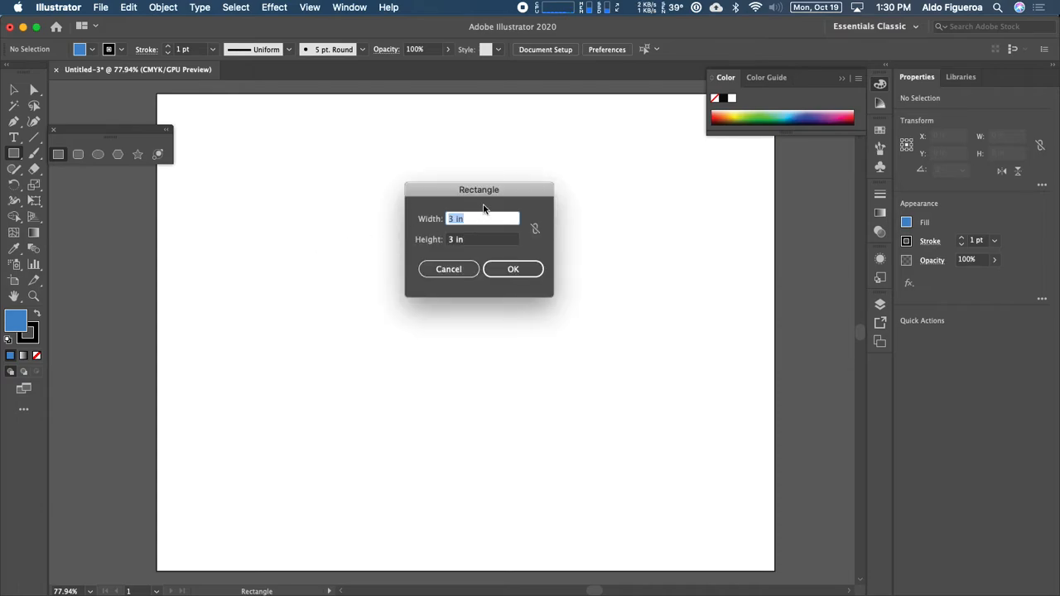
left_click_drag(491, 185, 479, 179)
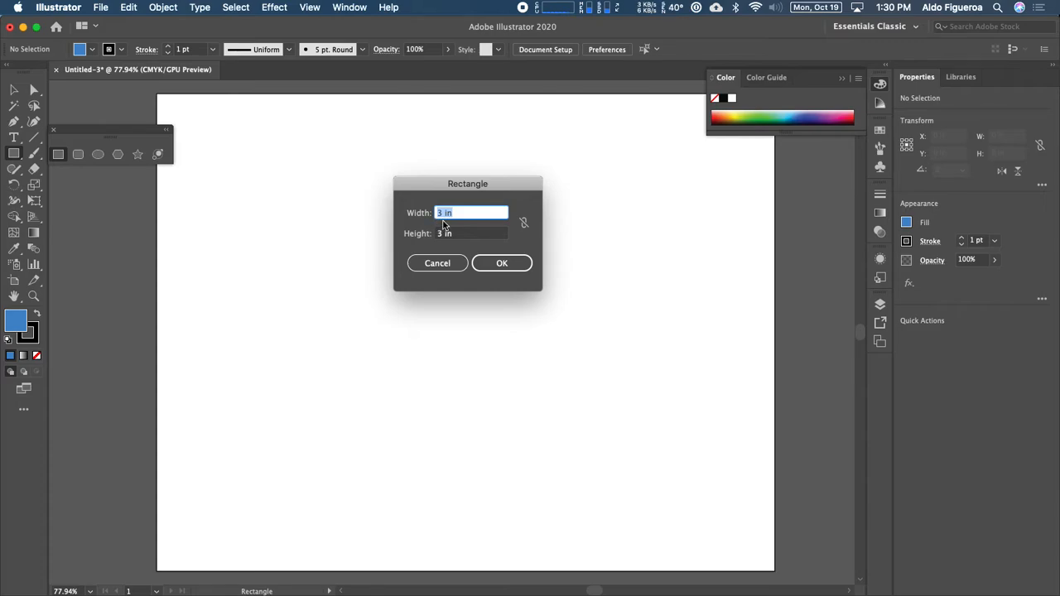
left_click(442, 213)
left_click(442, 214)
key("BackSpace")
type("4")
left_click(445, 234)
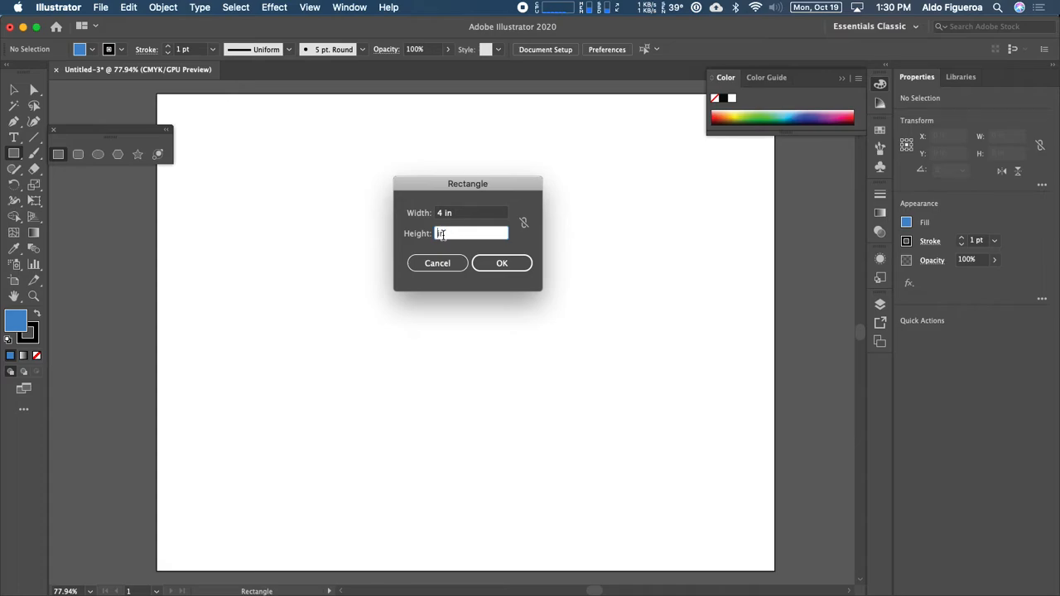
type("2")
left_click(500, 263)
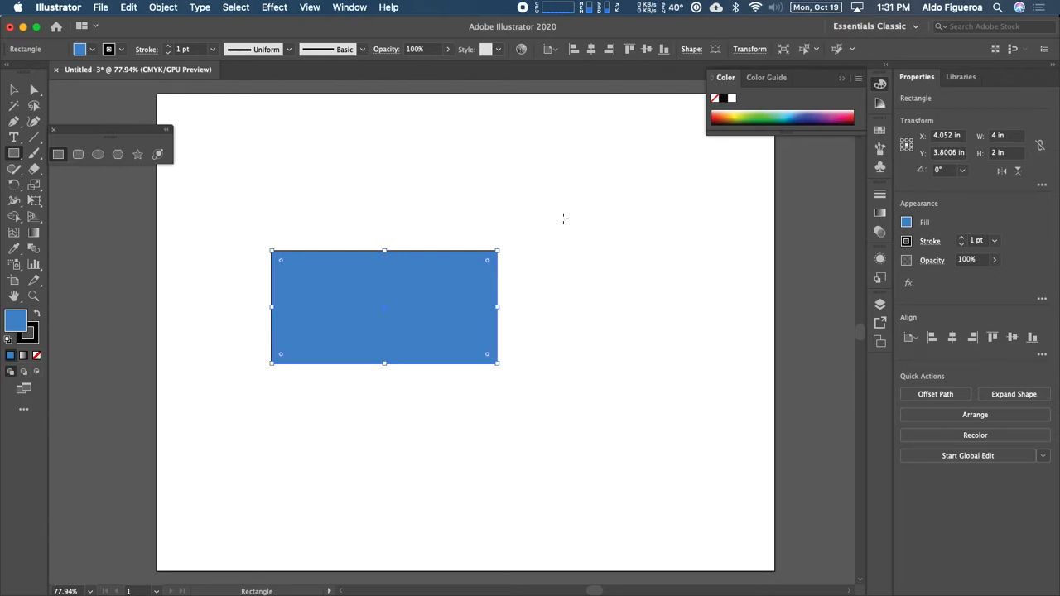
Step: Drag out a roughly 1.59 × 1.59 in square right of the rectangle
left_click(563, 218)
left_click_drag(563, 219, 652, 306)
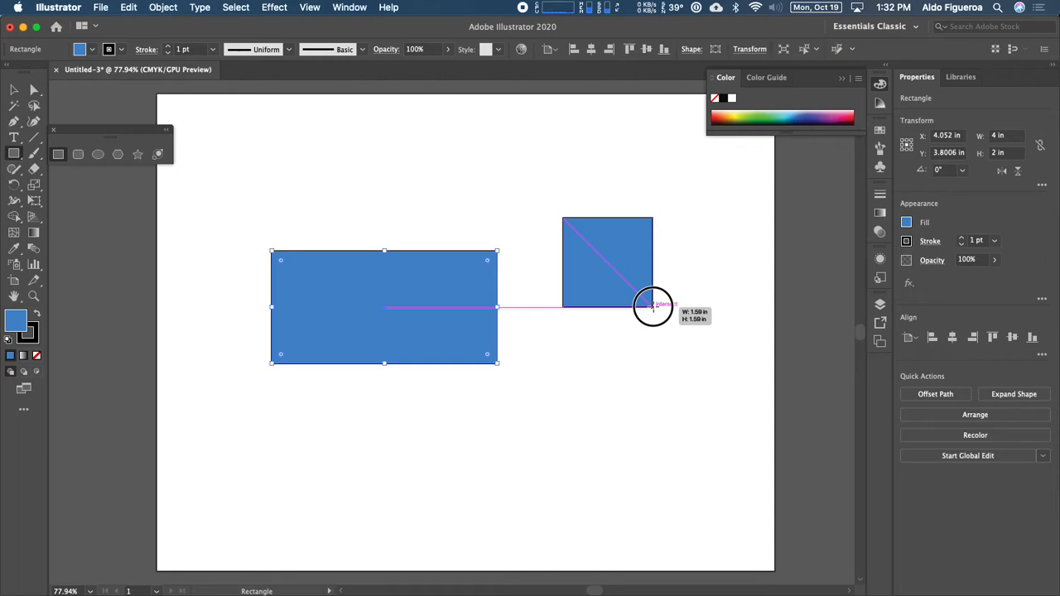
left_click_drag(652, 306, 653, 306)
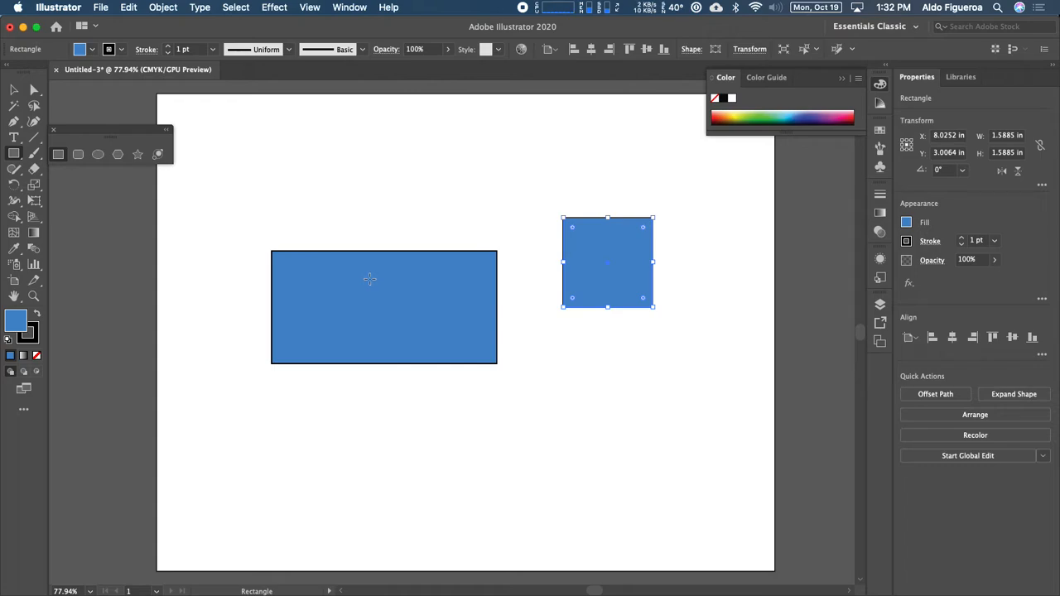
Step: Switch to the Selection tool and zoom to 300% on the square
key("v")
key("super+1")
key("super+equal")
key("super+equal")
key("super+equal")
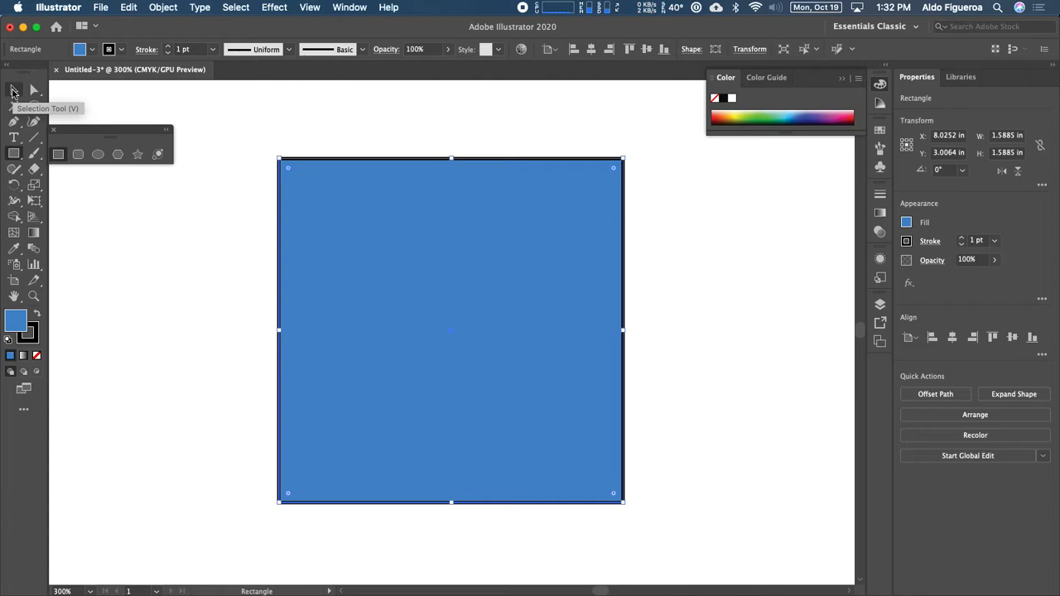
Step: With the Selection Tool active, click empty canvas so nothing is selected
left_click(13, 91)
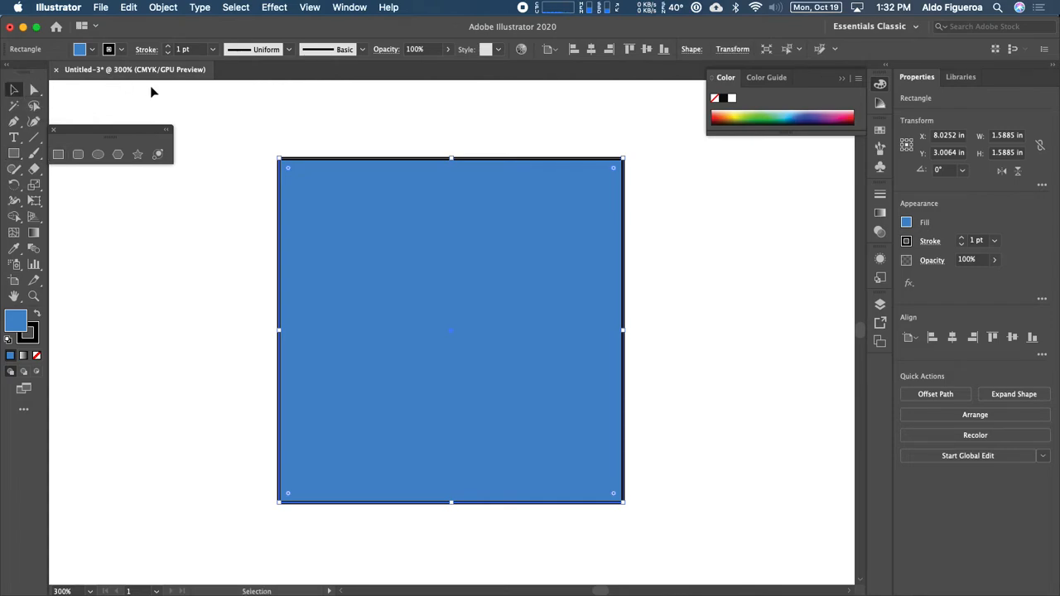
left_click(15, 92)
left_click(15, 92)
left_click(193, 225)
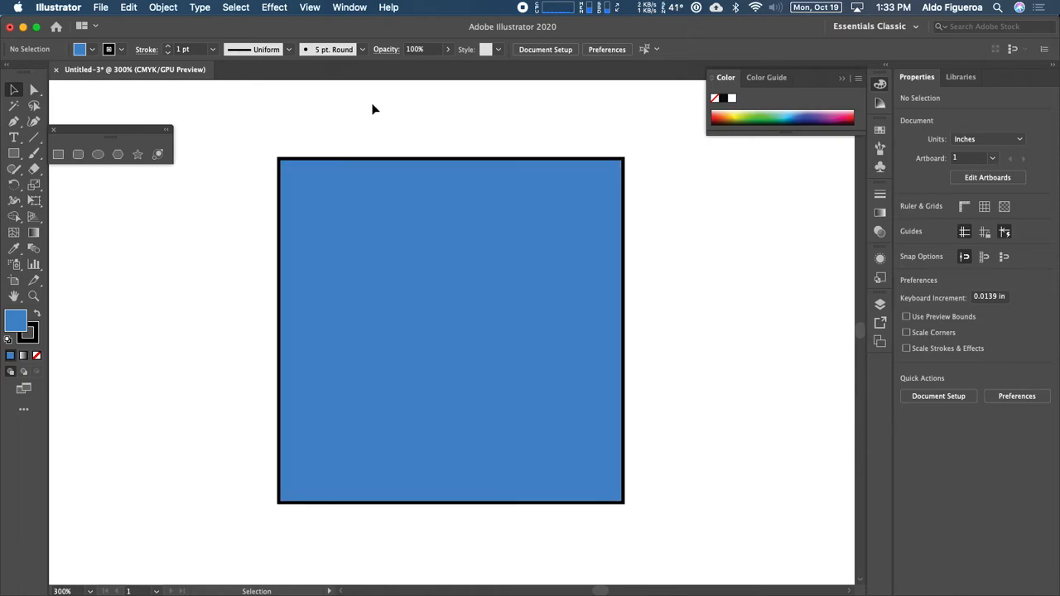
left_click(309, 8)
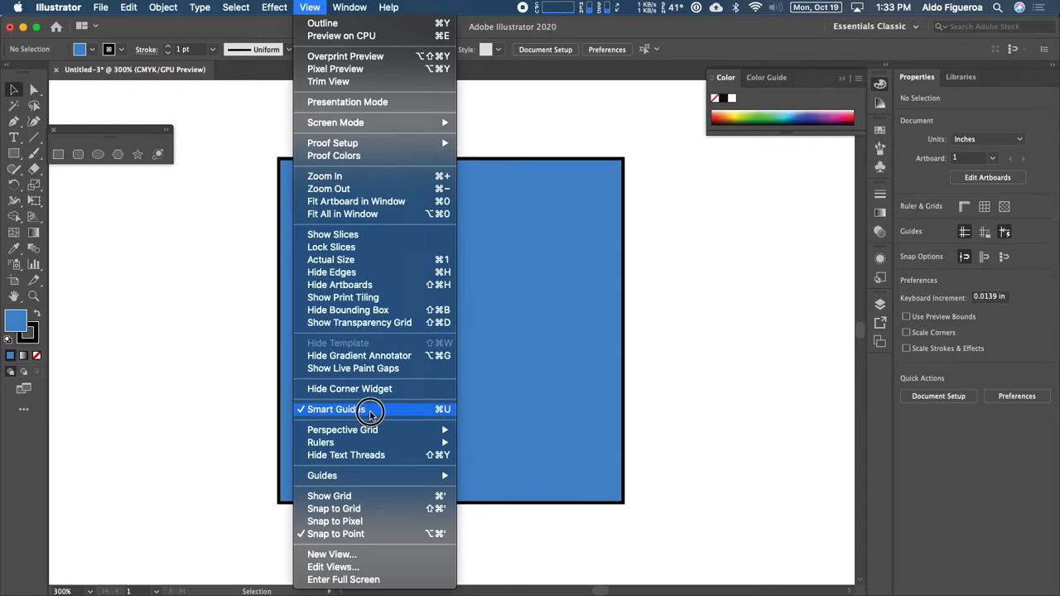
left_click(240, 356)
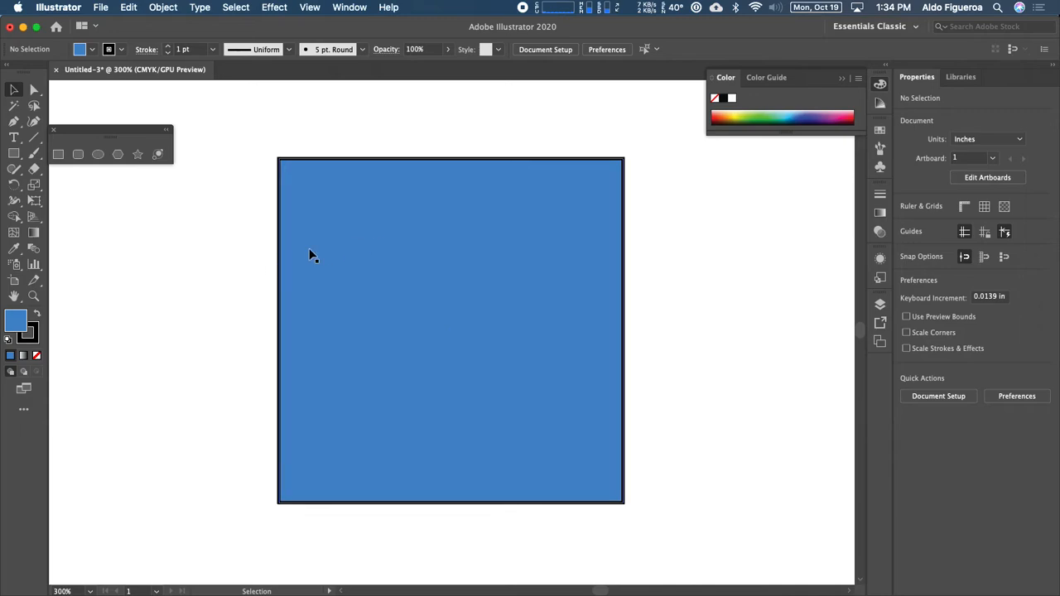
Step: Select the blue 1.59 in square beside the rectangle
left_click(360, 262)
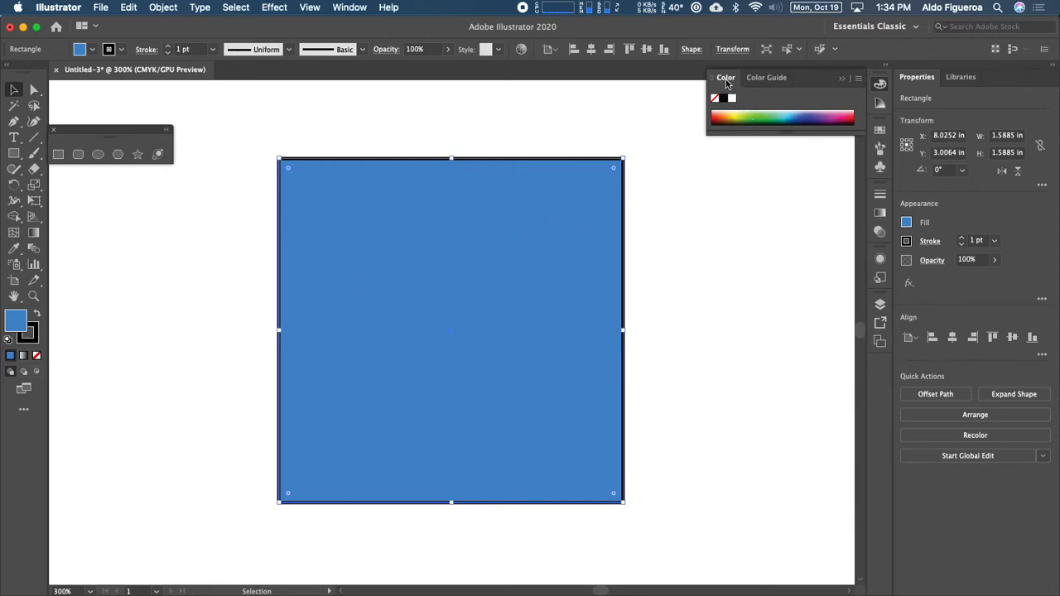
Step: Show the Swatches panel and fill the square with CMYK Magenta instead of blue
left_click(879, 130)
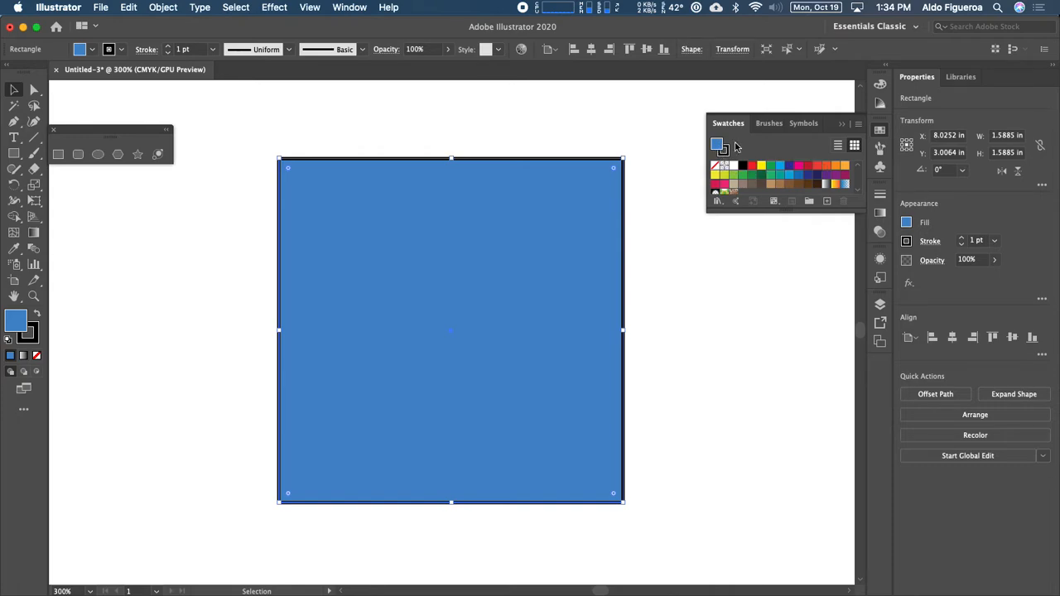
left_click(797, 168)
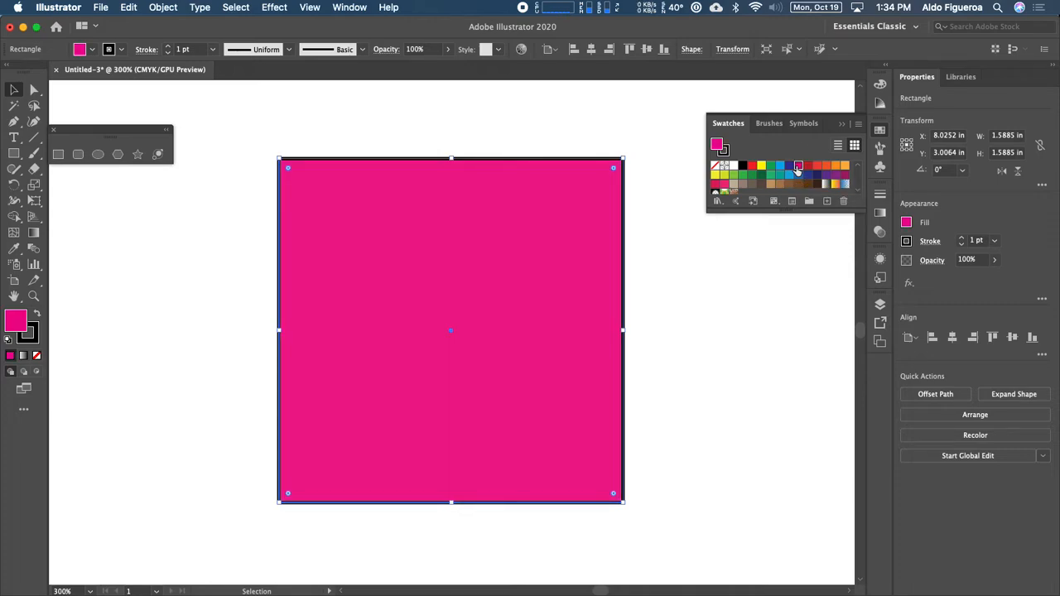
left_click(728, 157)
Step: Try red, orange and green on the square's outline, settling on yellow
left_click(817, 167)
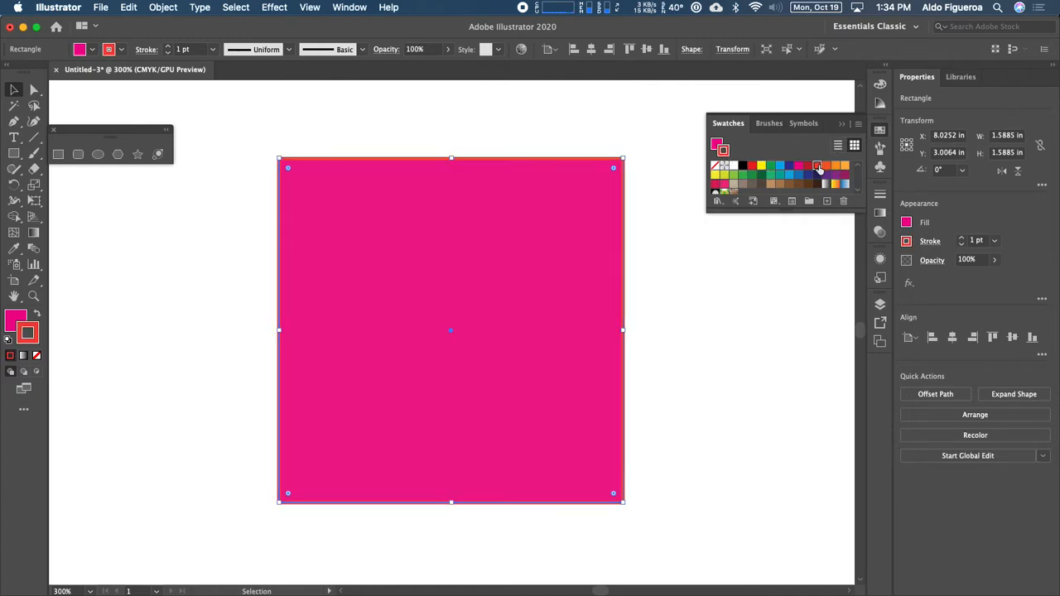
left_click(844, 166)
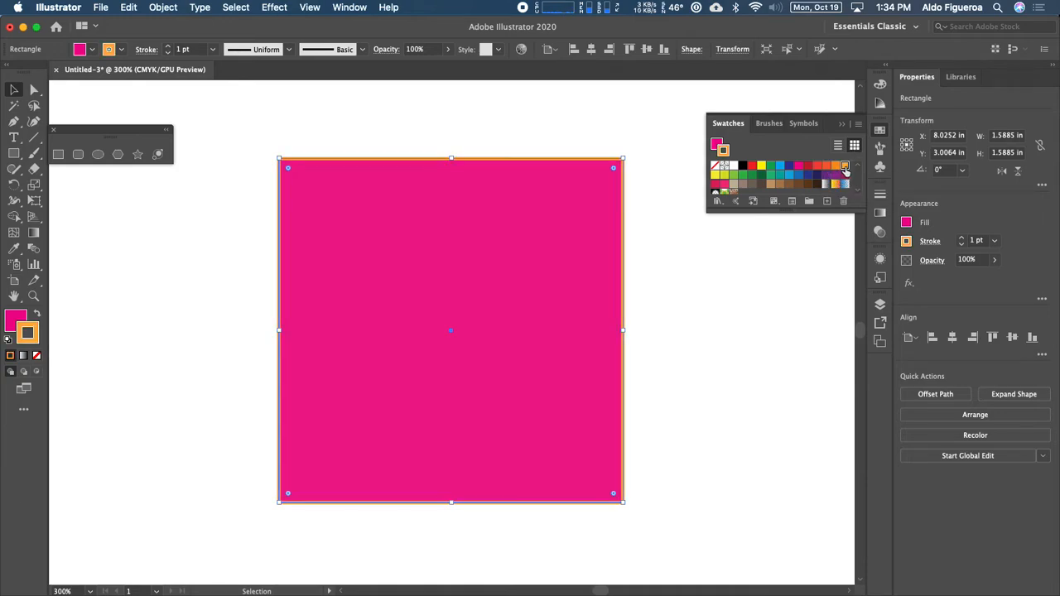
left_click(752, 175)
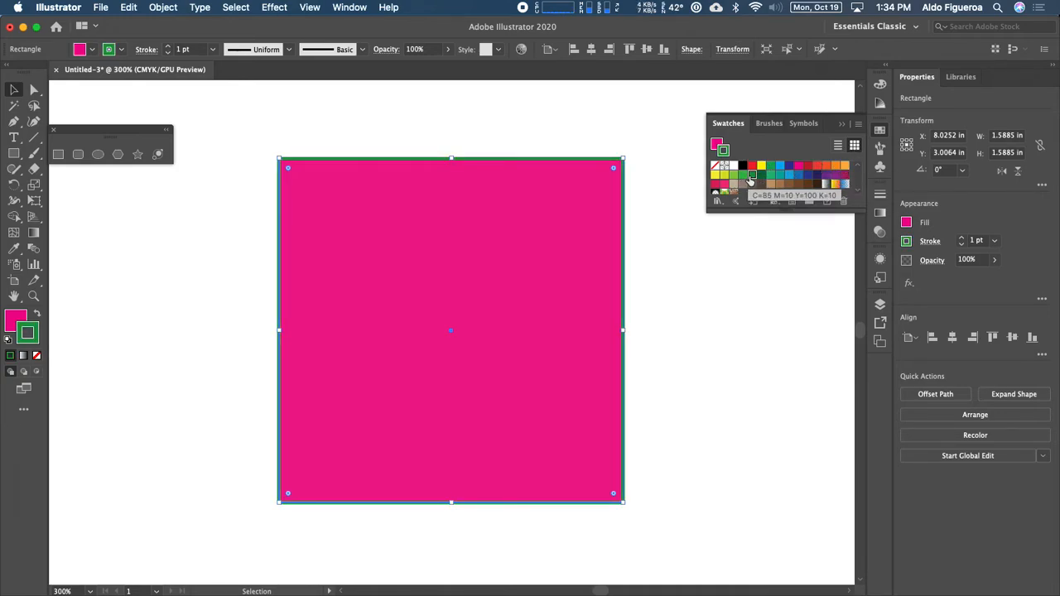
left_click(761, 165)
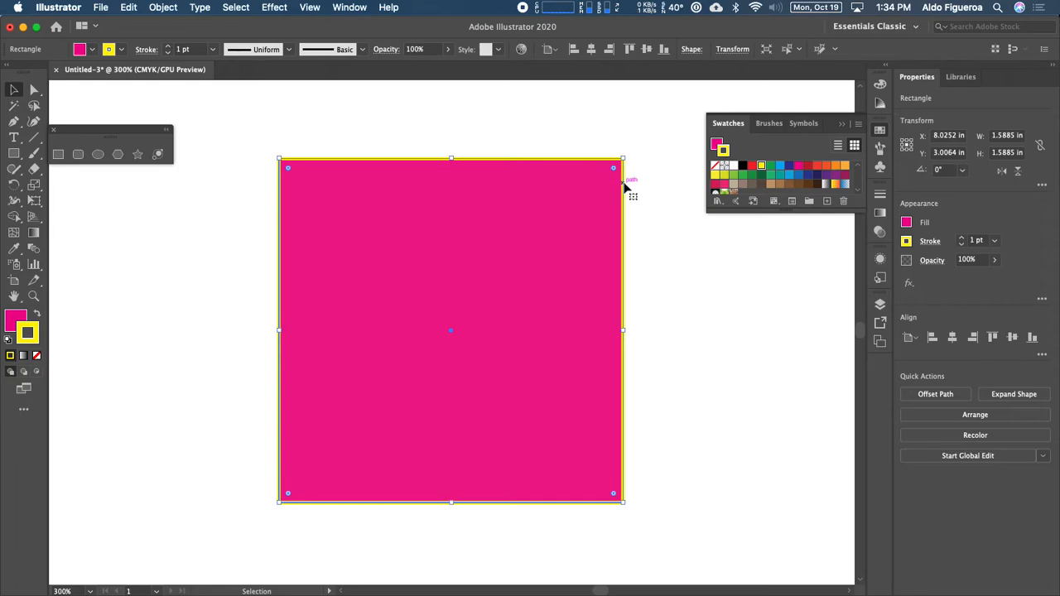
left_click(717, 145)
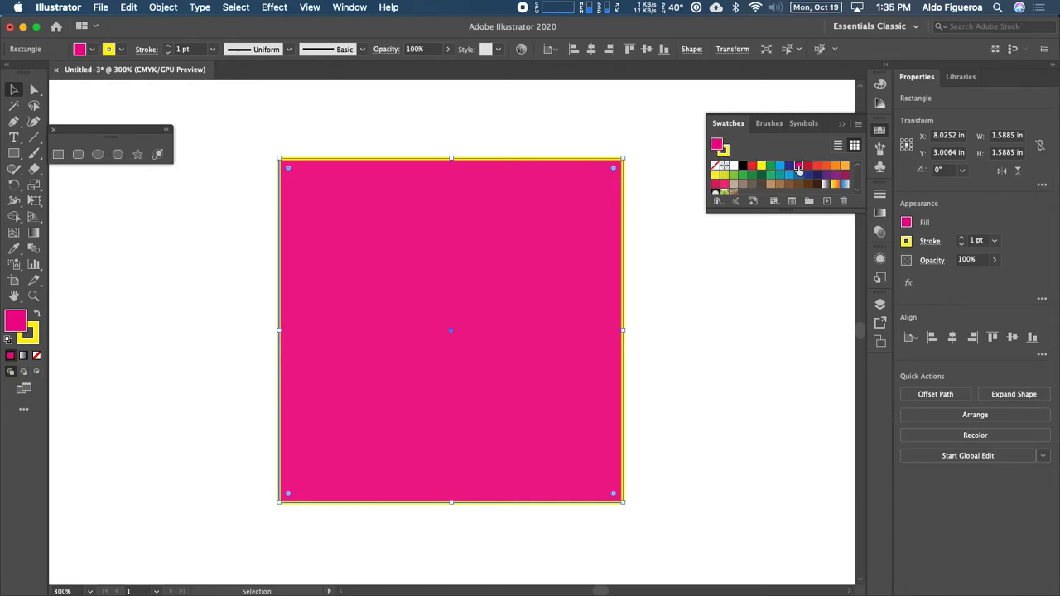
Step: Try orange, blue, teal and several green fills on the square, settling on a darker green
left_click(844, 166)
left_click(835, 167)
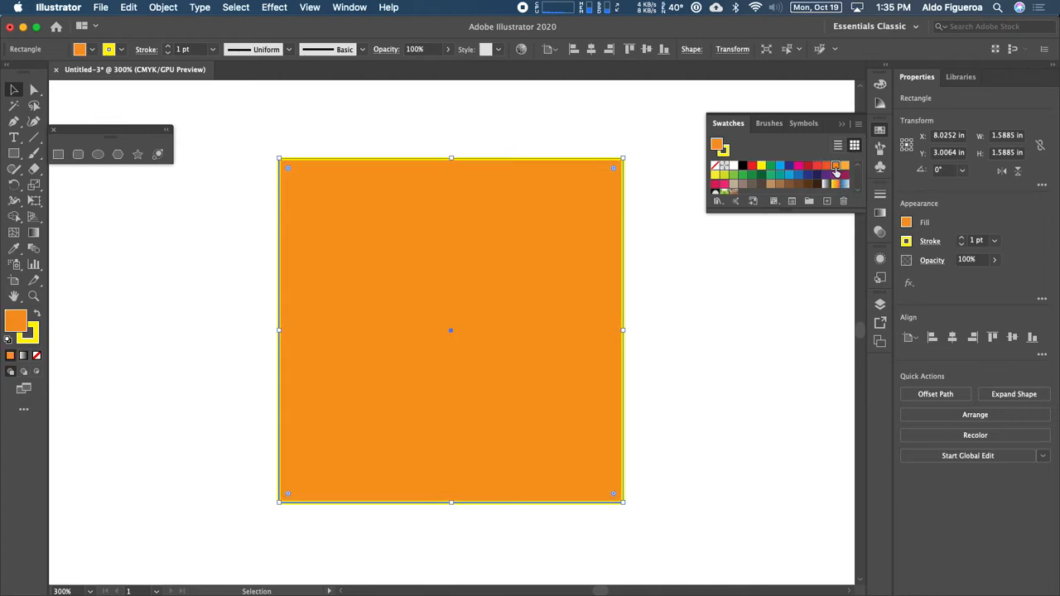
left_click(826, 166)
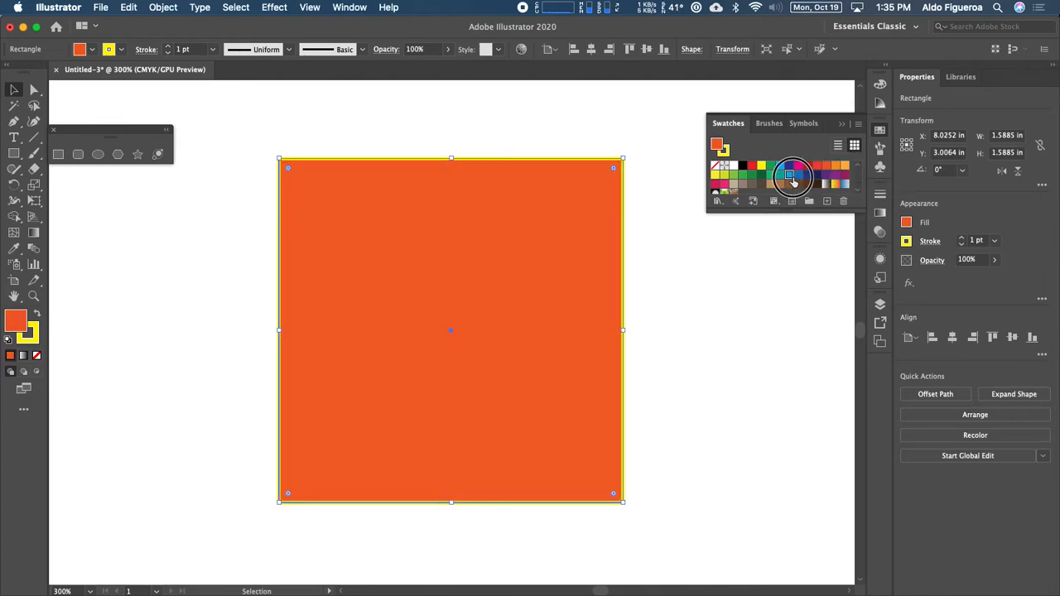
left_click(780, 167)
left_click(779, 174)
left_click(753, 175)
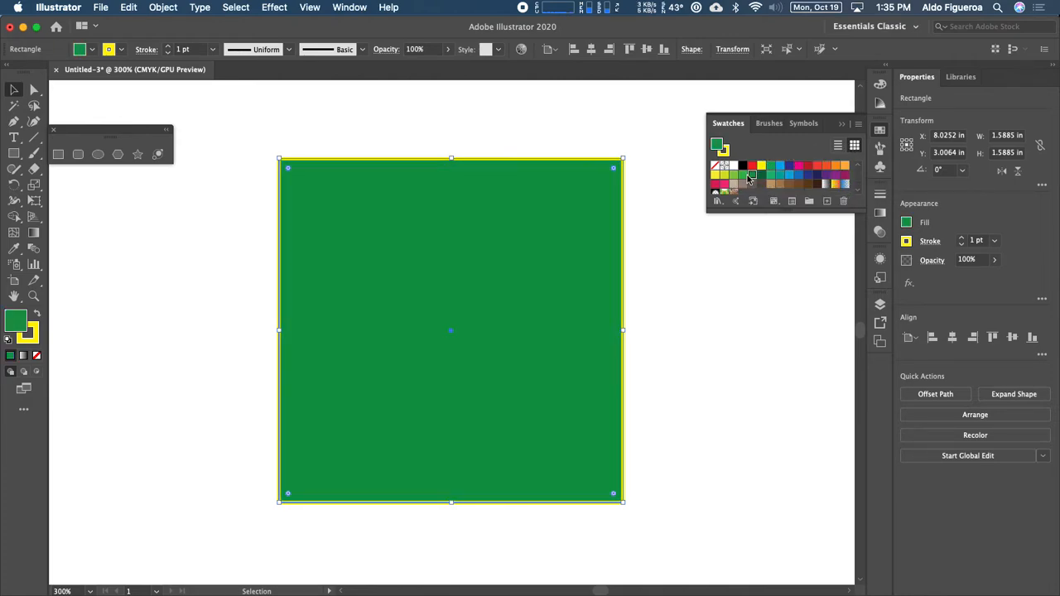
left_click(743, 175)
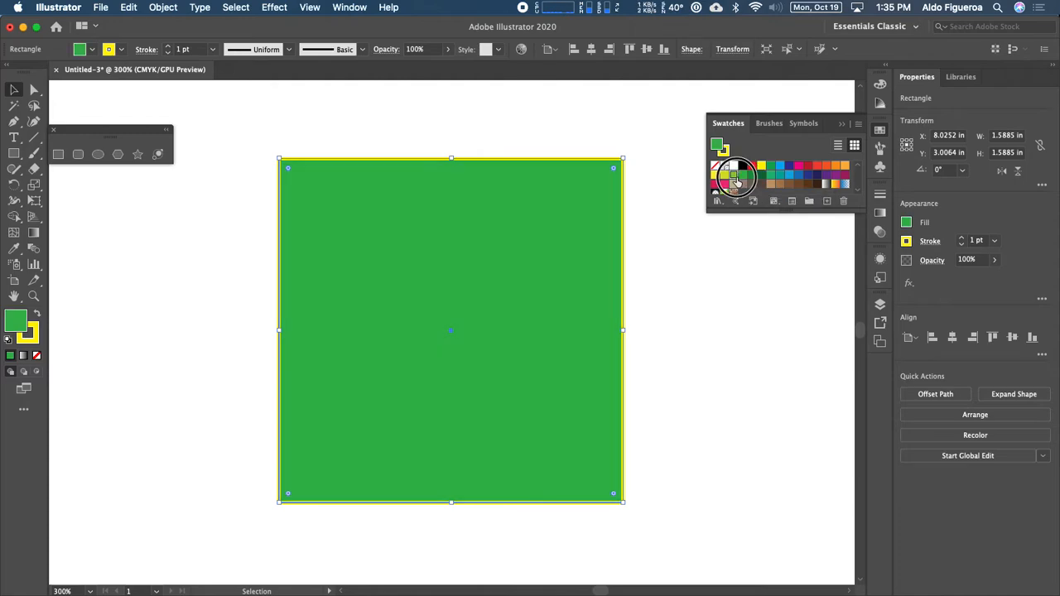
left_click(734, 175)
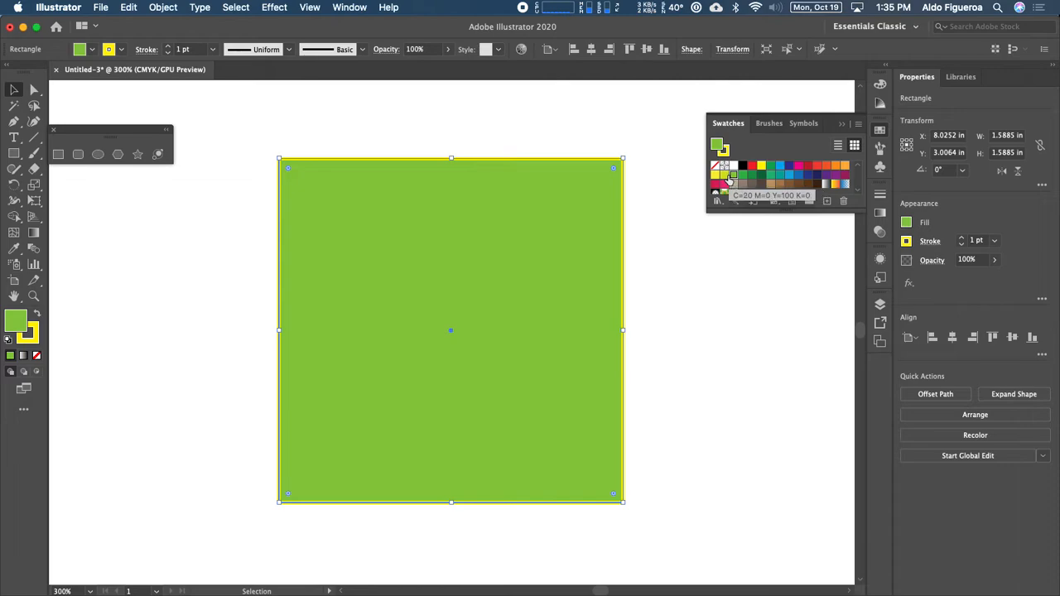
left_click(729, 175)
left_click(734, 176)
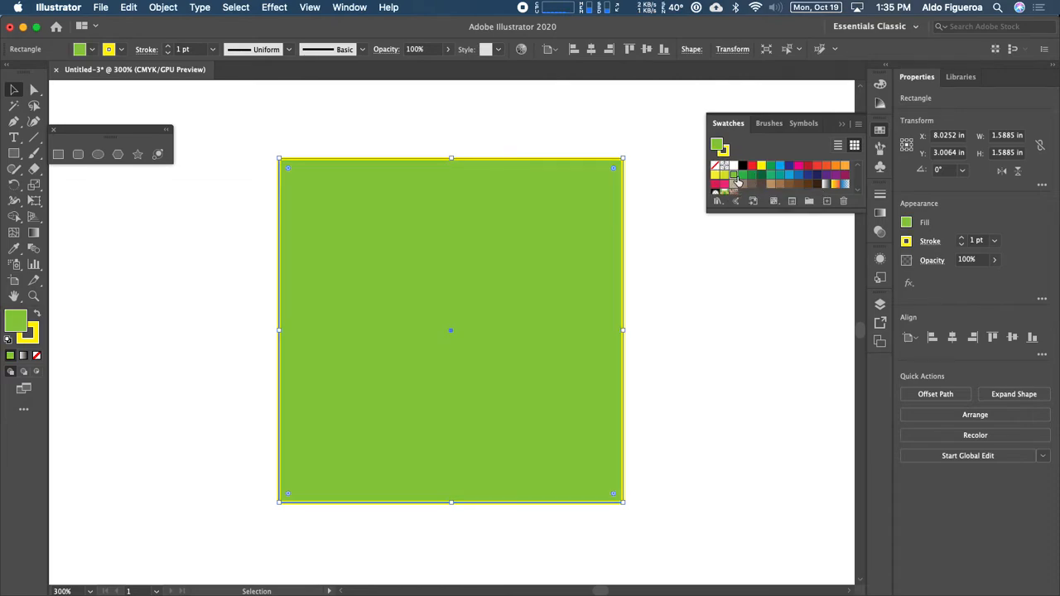
left_click(743, 175)
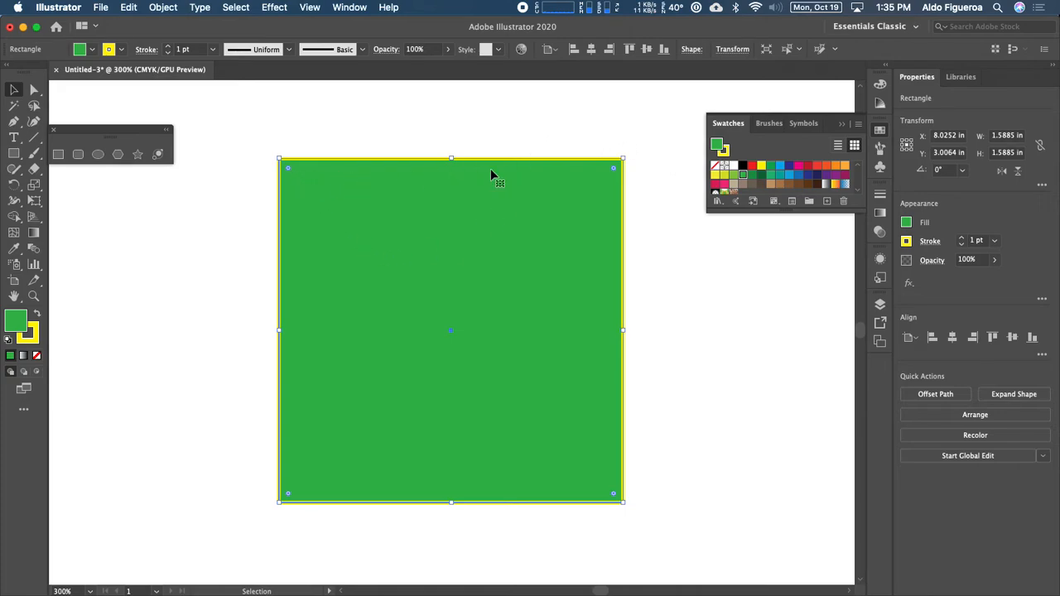
Step: From the Control bar, give the square a tan C=25 M=25 Y=40 K=0 fill and a red outline
left_click(92, 53)
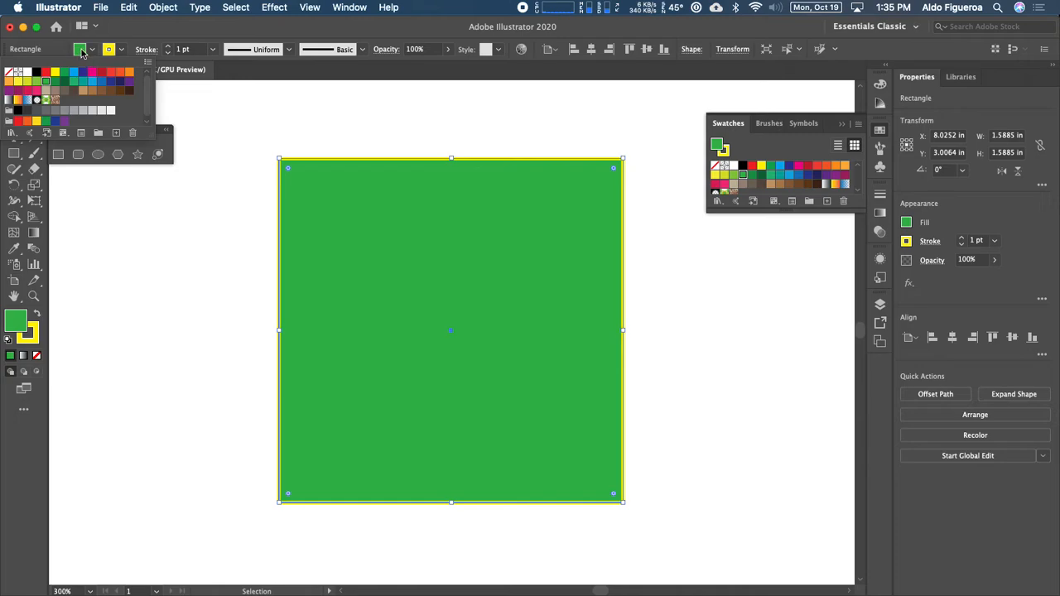
left_click(45, 91)
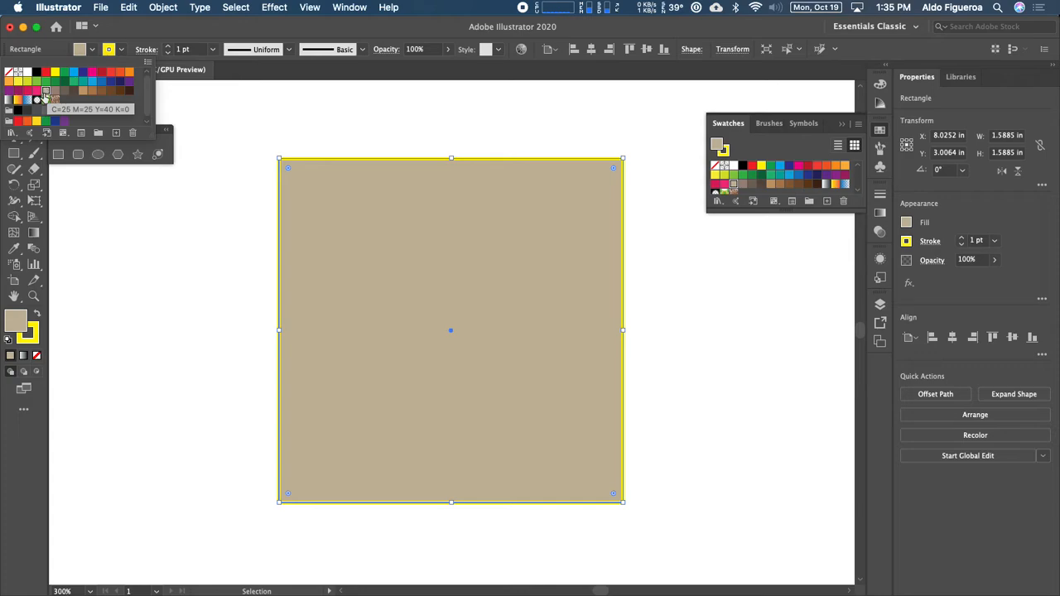
left_click(122, 51)
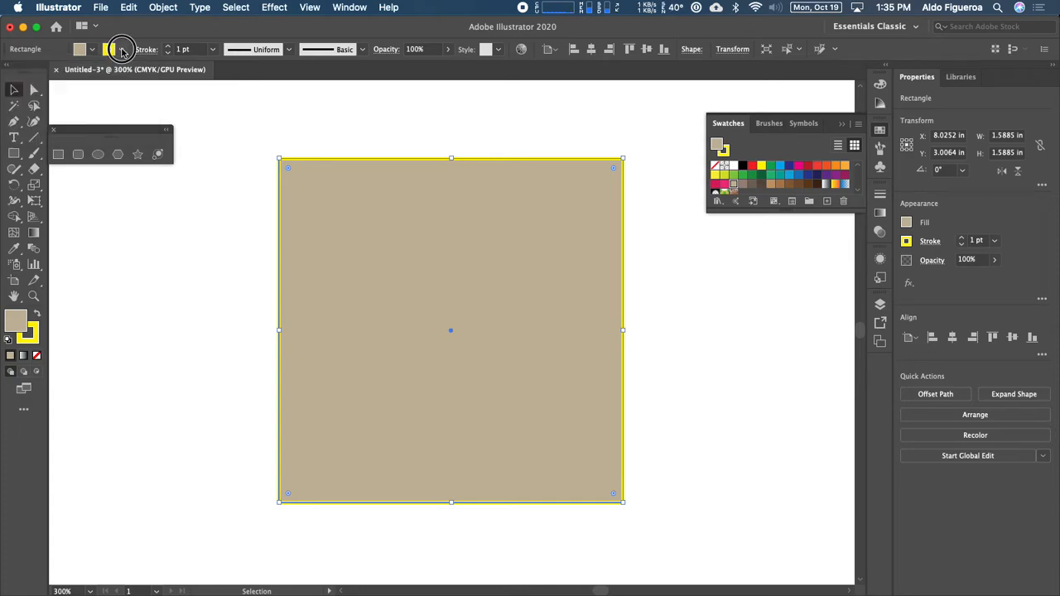
left_click(122, 54)
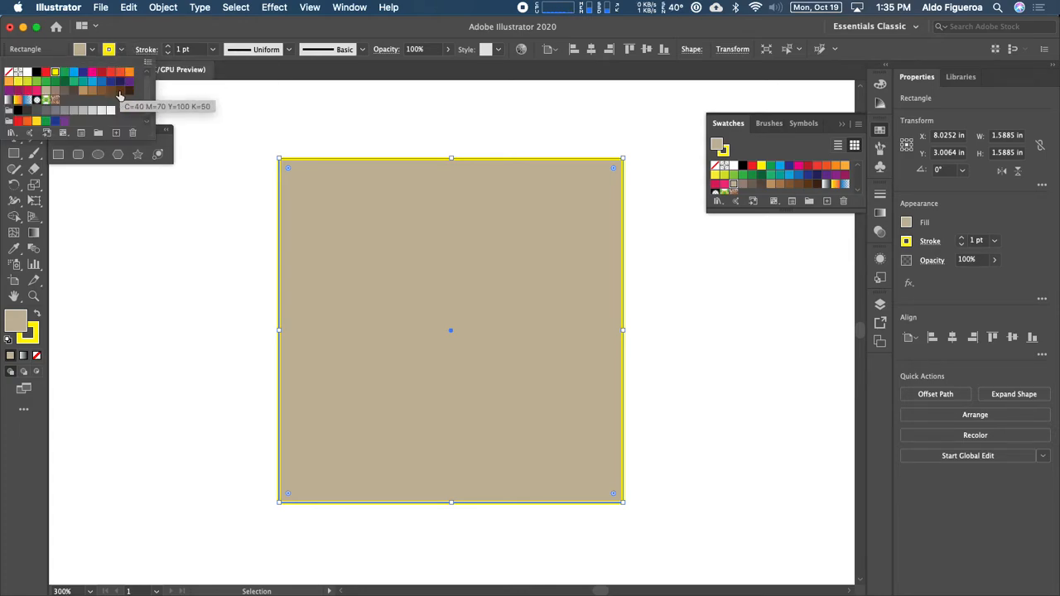
left_click(101, 73)
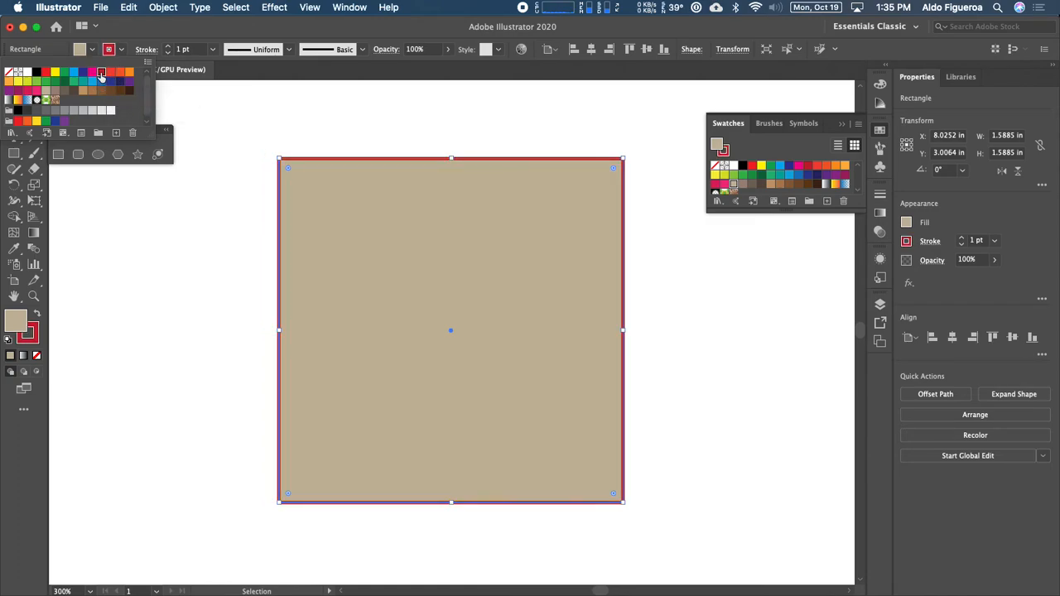
left_click(221, 124)
Step: Reselect the tan rectangle and raise its red stroke weight, then lower it to 3 pt
left_click(185, 227)
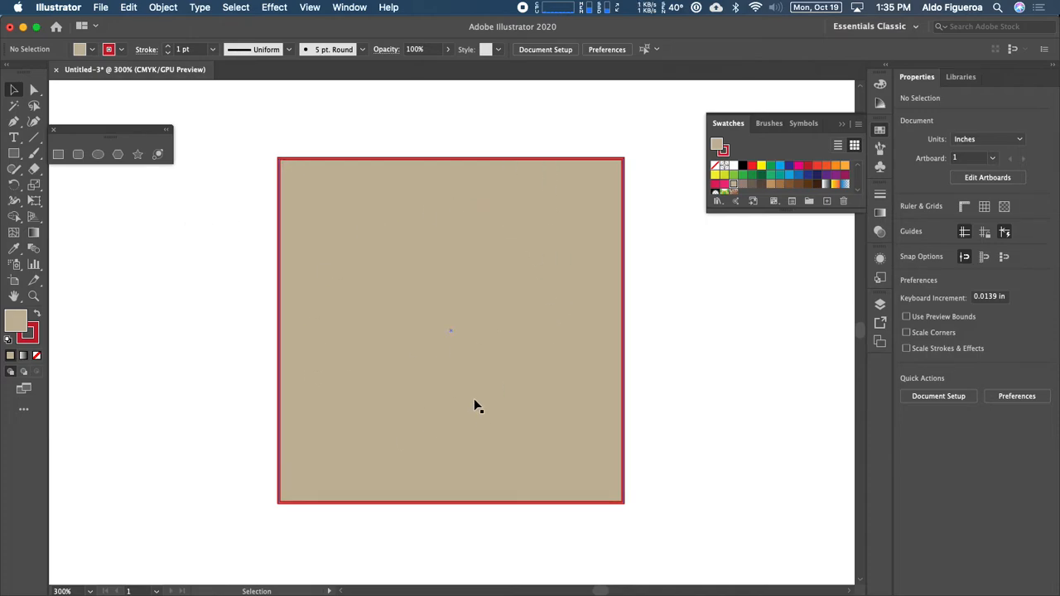
left_click(360, 208)
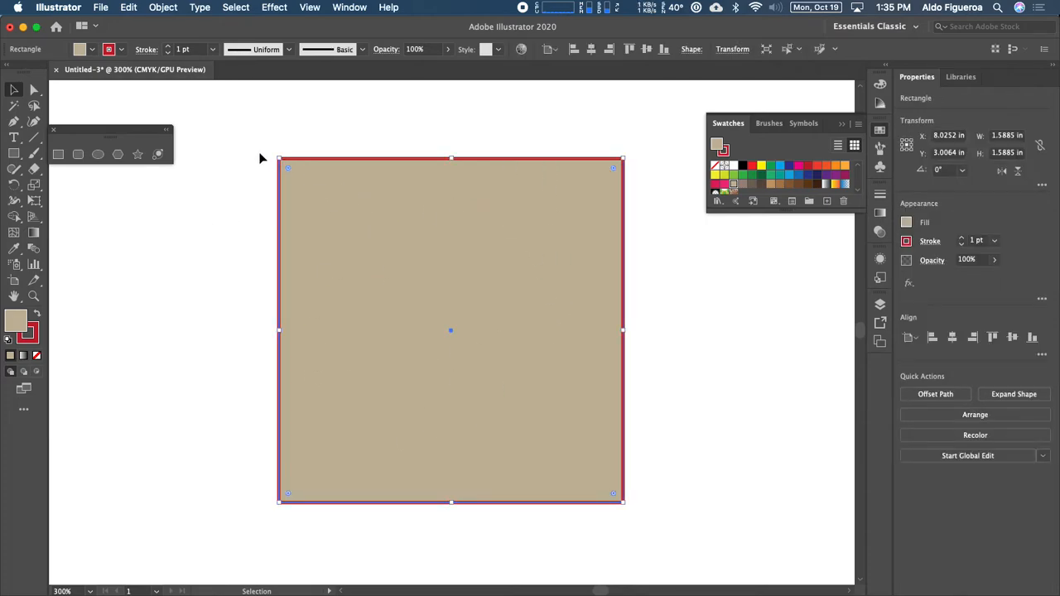
left_click(168, 48)
left_click(167, 47)
left_click(167, 47)
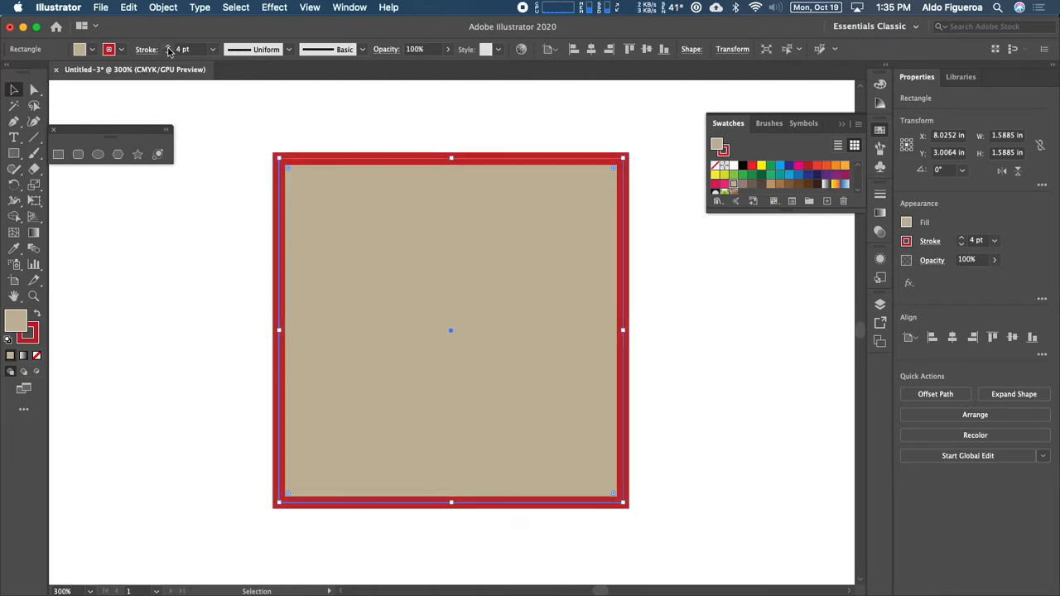
left_click(168, 48)
left_click(167, 48)
left_click(166, 47)
left_click(167, 47)
left_click(170, 53)
left_click(170, 53)
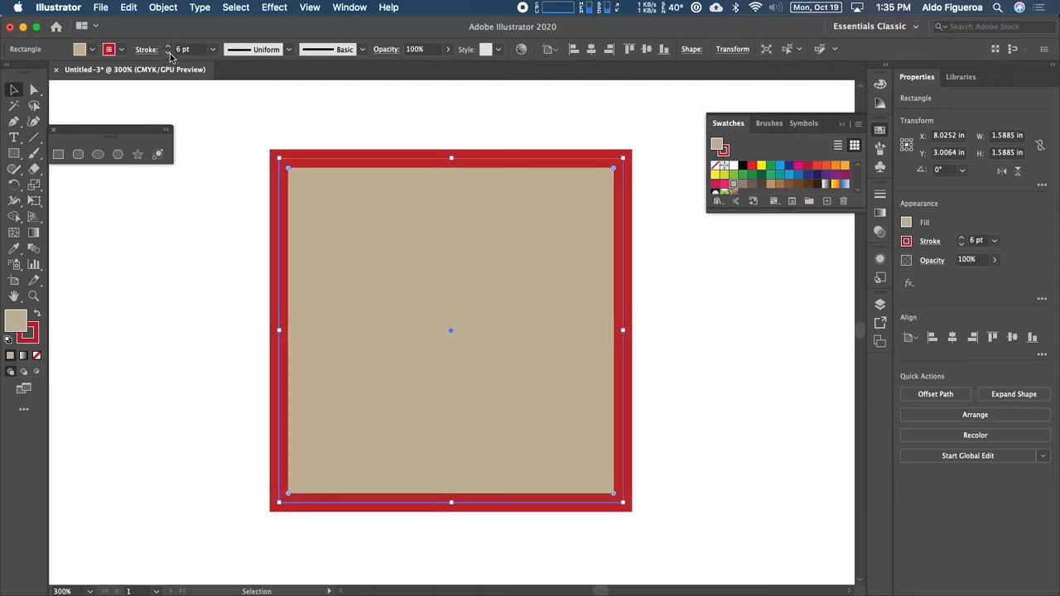
left_click(169, 53)
left_click(170, 53)
left_click(170, 53)
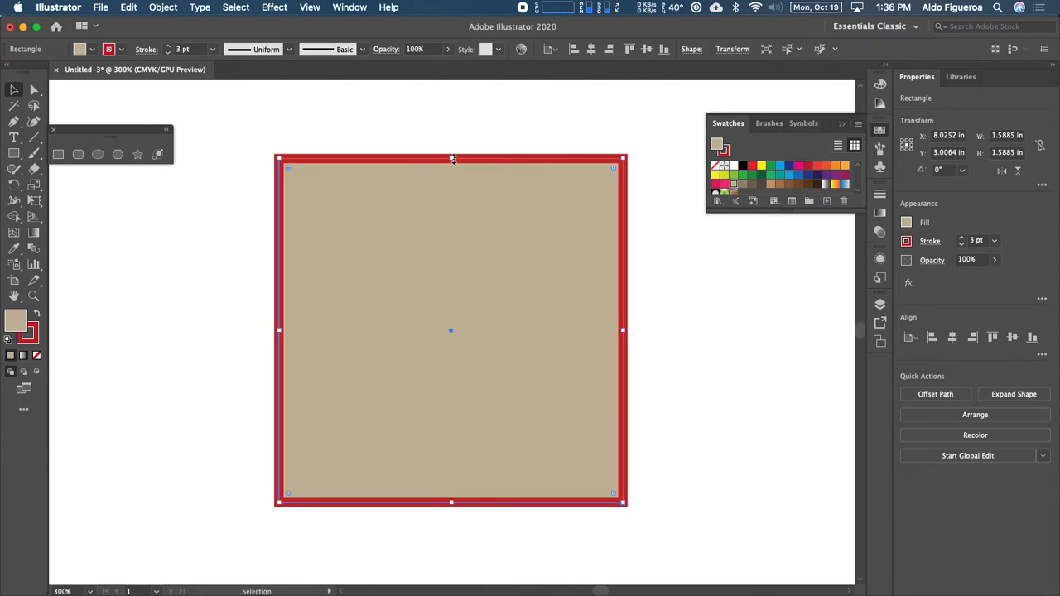
Step: Resize the tan square to about 1.53 in wide by 1.71 in tall and slightly round its corners
left_click_drag(453, 158, 443, 222)
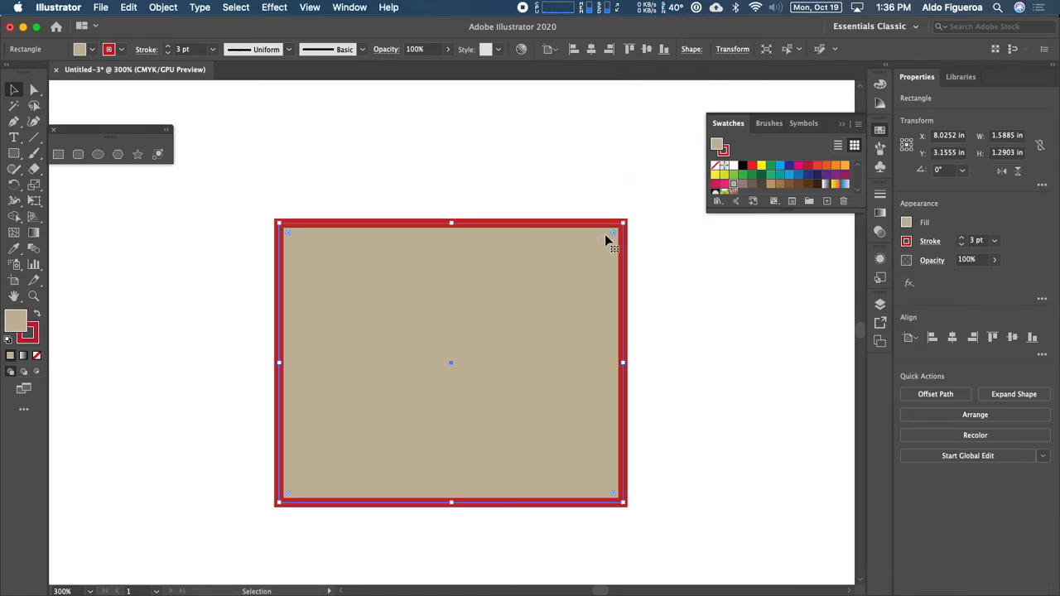
left_click_drag(625, 222, 612, 130)
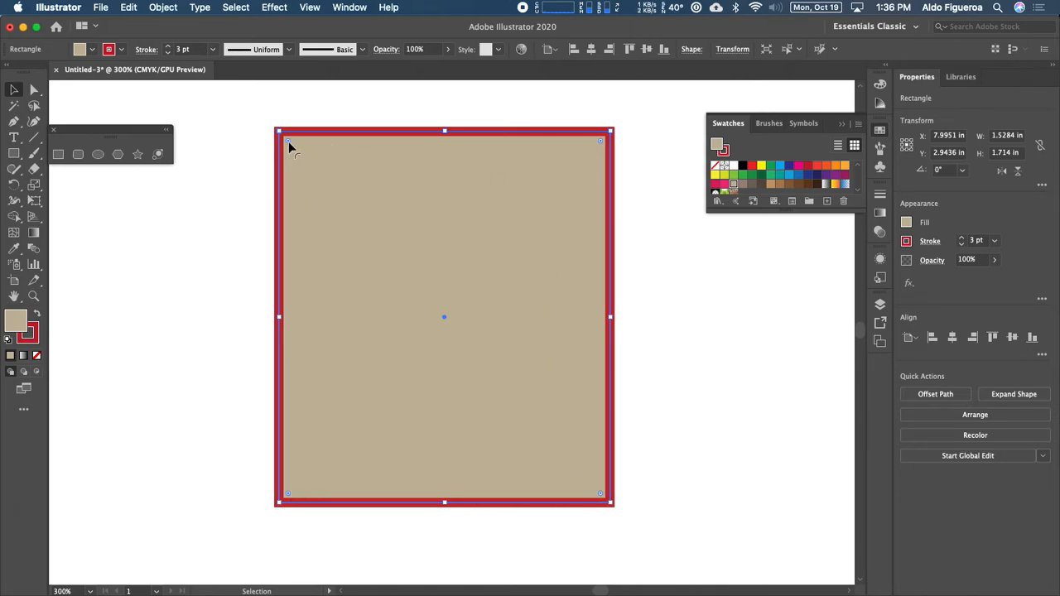
left_click_drag(289, 141, 267, 141)
Step: Round the top-left corner broadly and the bottom-left slightly, then resize to 1.64 × 1.49 in
left_click_drag(289, 140, 350, 232)
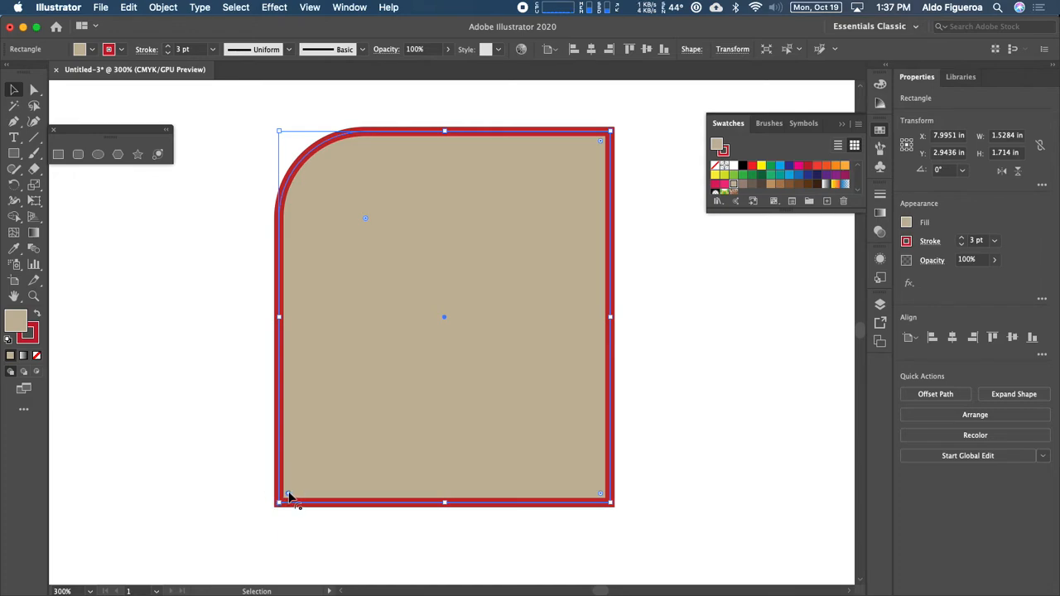
left_click(602, 144)
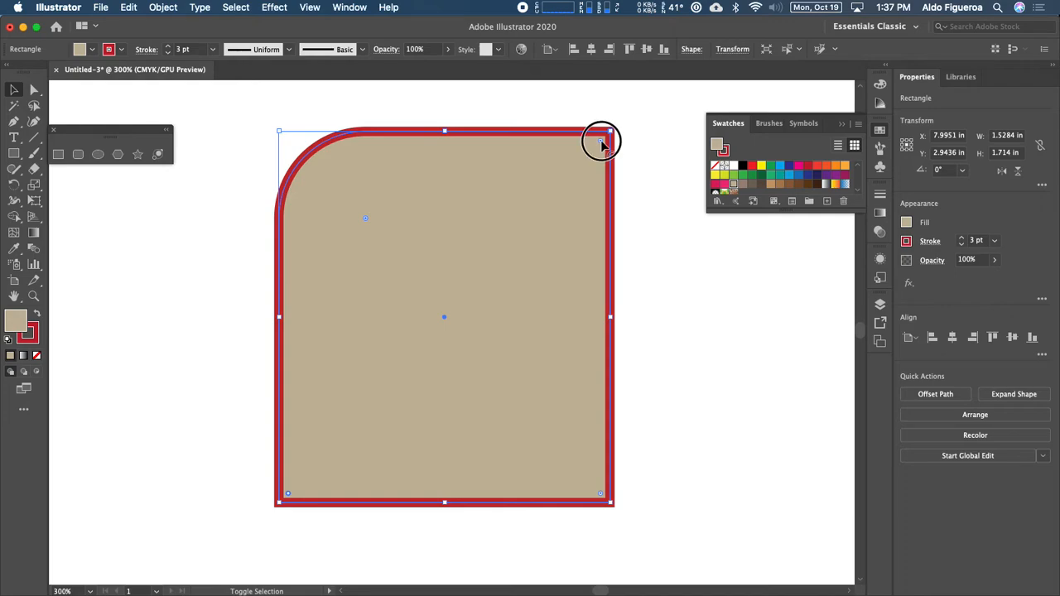
left_click_drag(602, 144, 579, 172)
key("super+z")
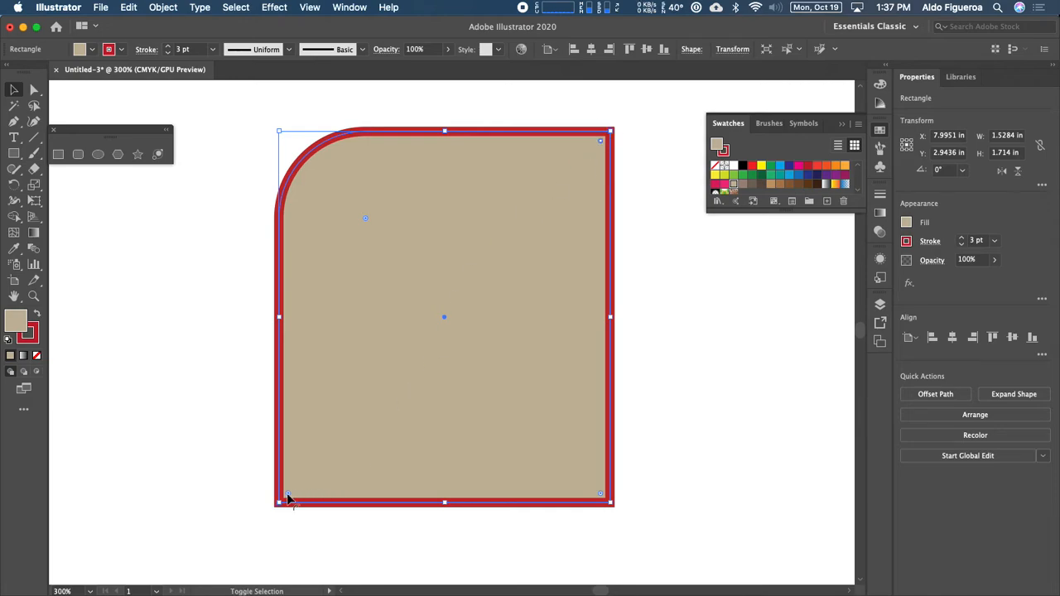
mouse_move(290, 498)
left_mouse_down()
mouse_move(408, 378)
mouse_move(282, 478)
left_mouse_up()
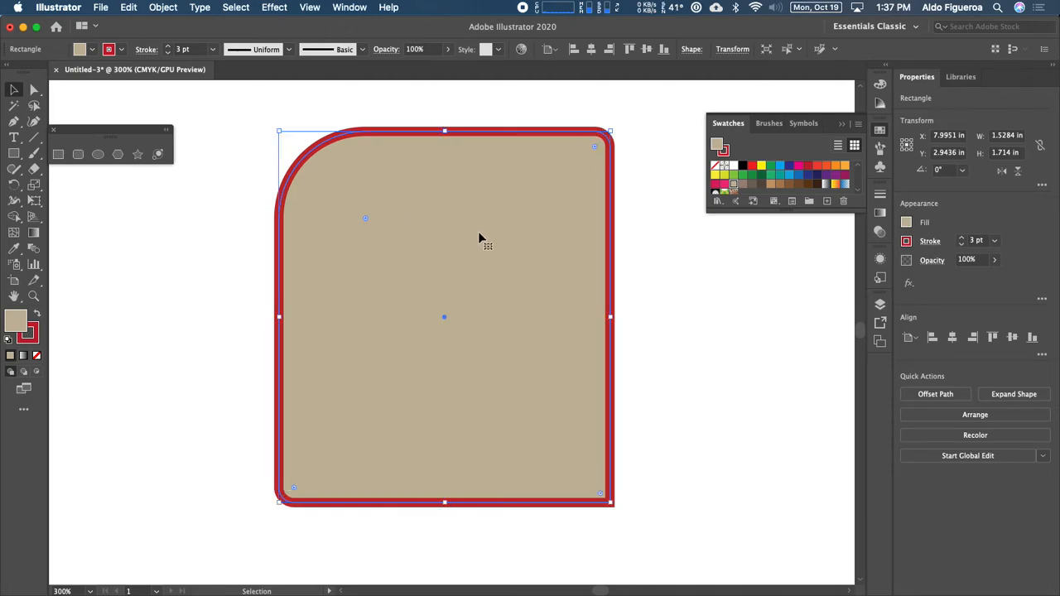
left_click_drag(279, 132, 255, 179)
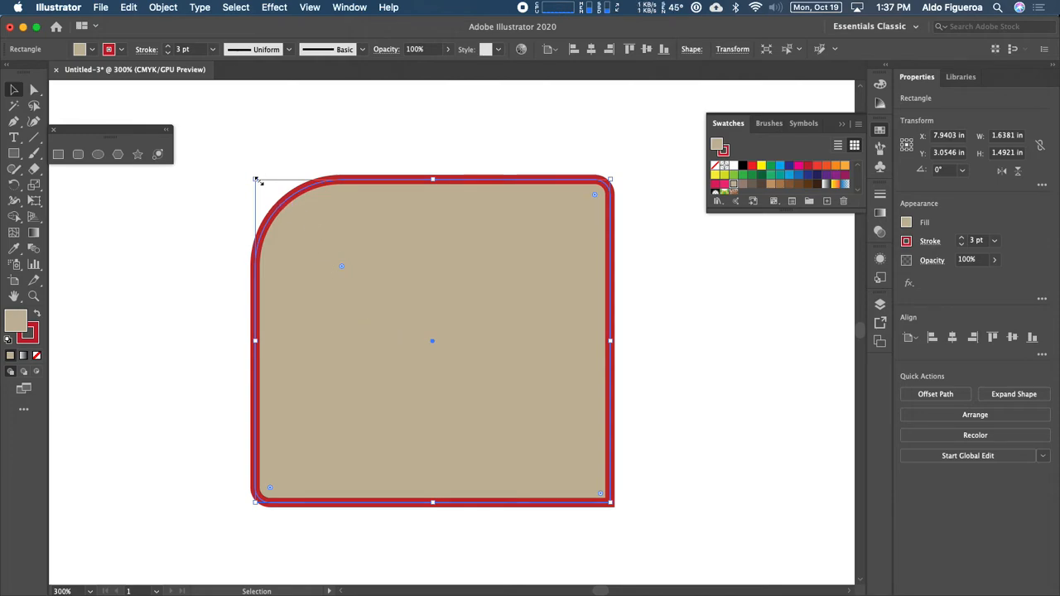
Step: Shrink the rounded shape to 1.21 × 1.10 in from its top-left handle and pan to the blue rectangle
mouse_move(256, 178)
left_mouse_down()
mouse_move(303, 227)
mouse_move(263, 179)
mouse_move(273, 201)
mouse_move(263, 208)
mouse_move(256, 171)
mouse_move(255, 182)
left_mouse_up()
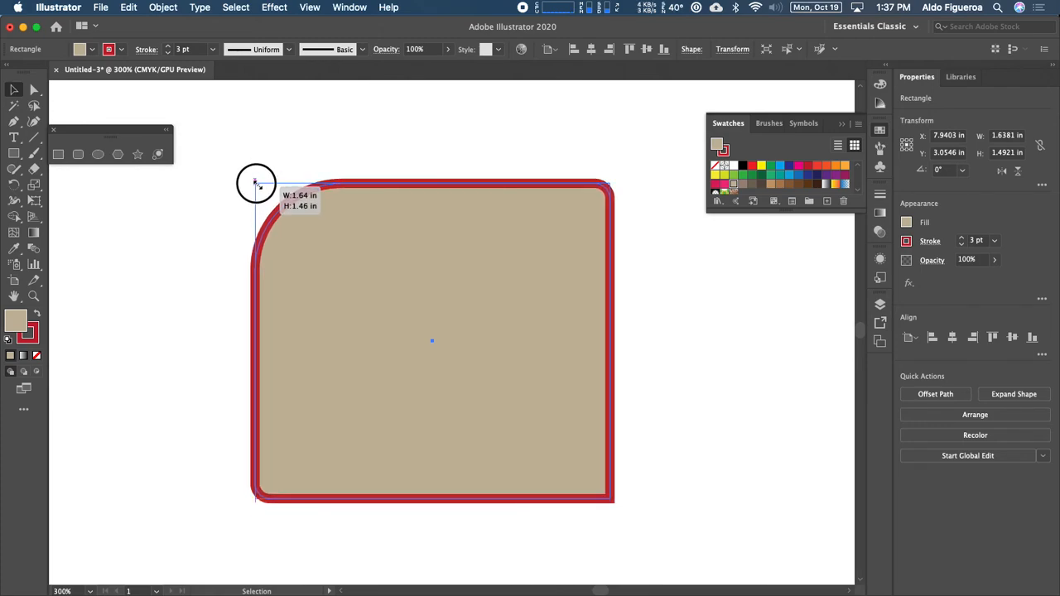
left_click_drag(255, 182, 261, 223)
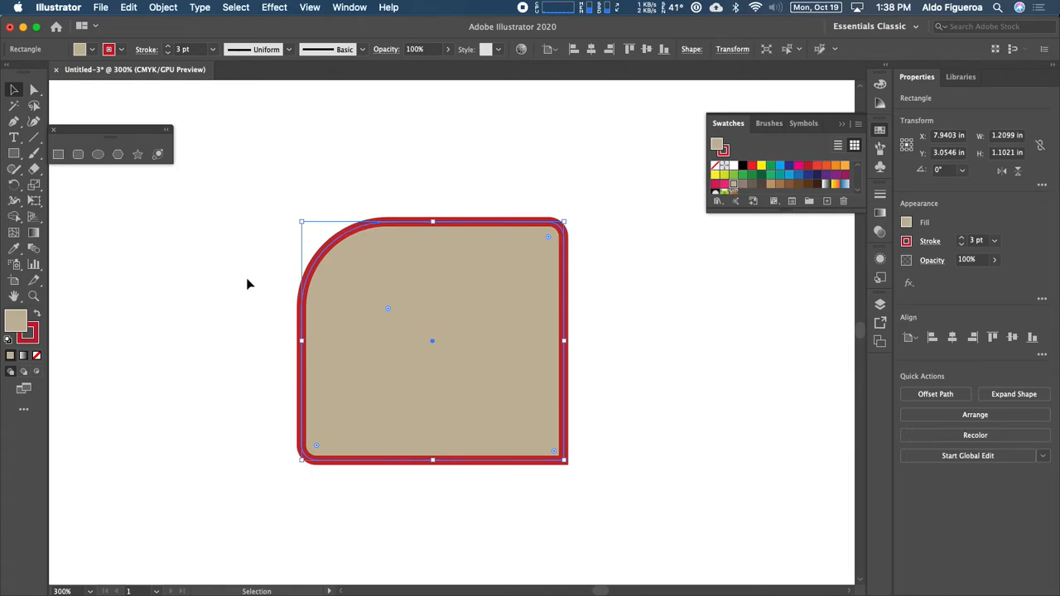
left_click_drag(267, 278, 603, 304)
Step: Draw a rounded rectangle above the blue rectangle
key("super+minus")
key("super+minus")
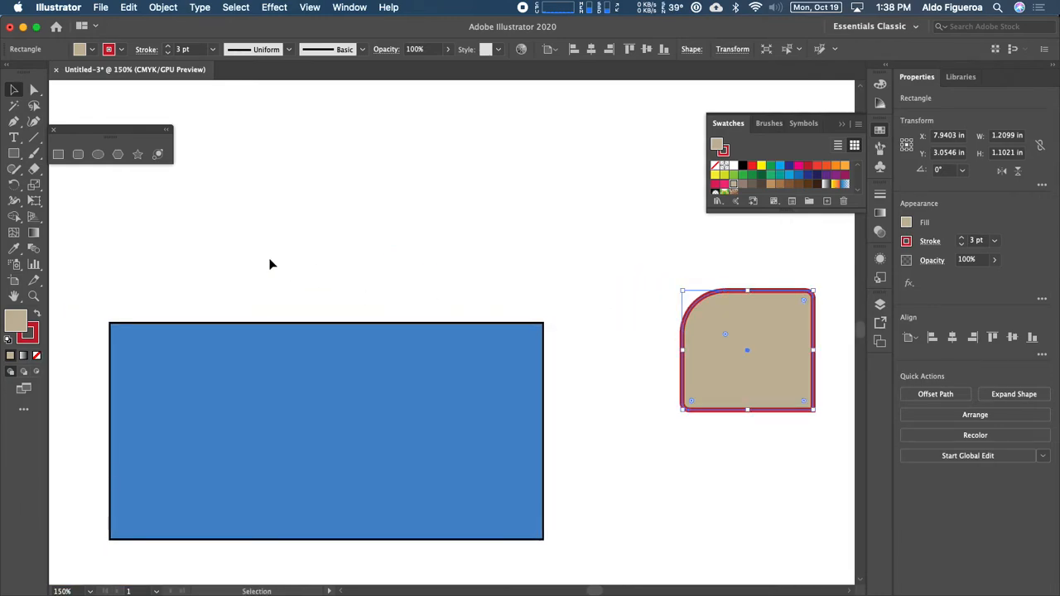
left_click(78, 159)
left_click_drag(346, 230, 357, 360)
left_click_drag(261, 222, 422, 368)
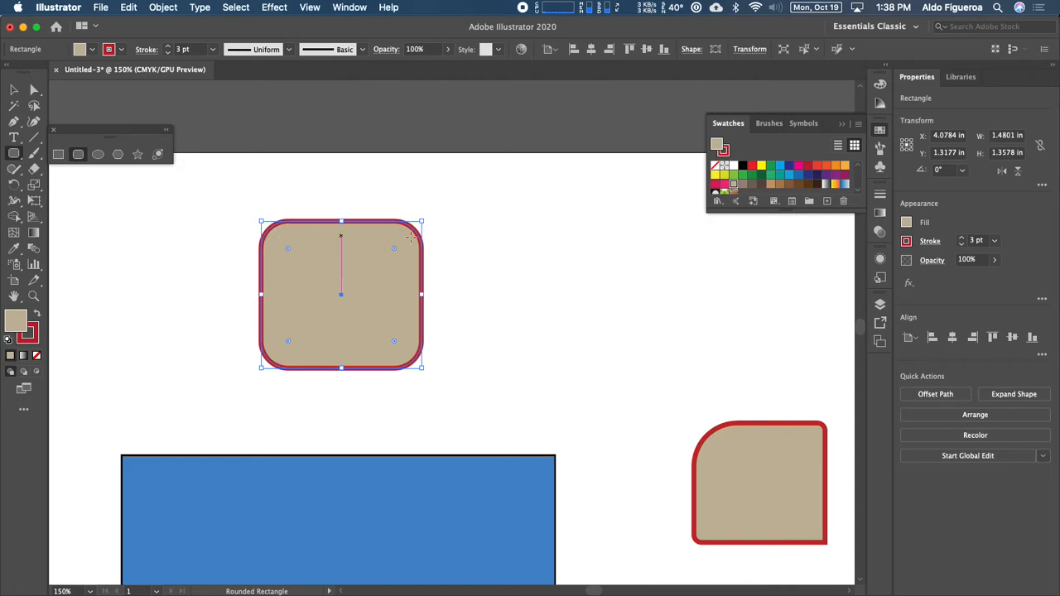
Step: Create a second rounded rectangle exactly 3 in wide by 3 in tall
left_click(556, 269)
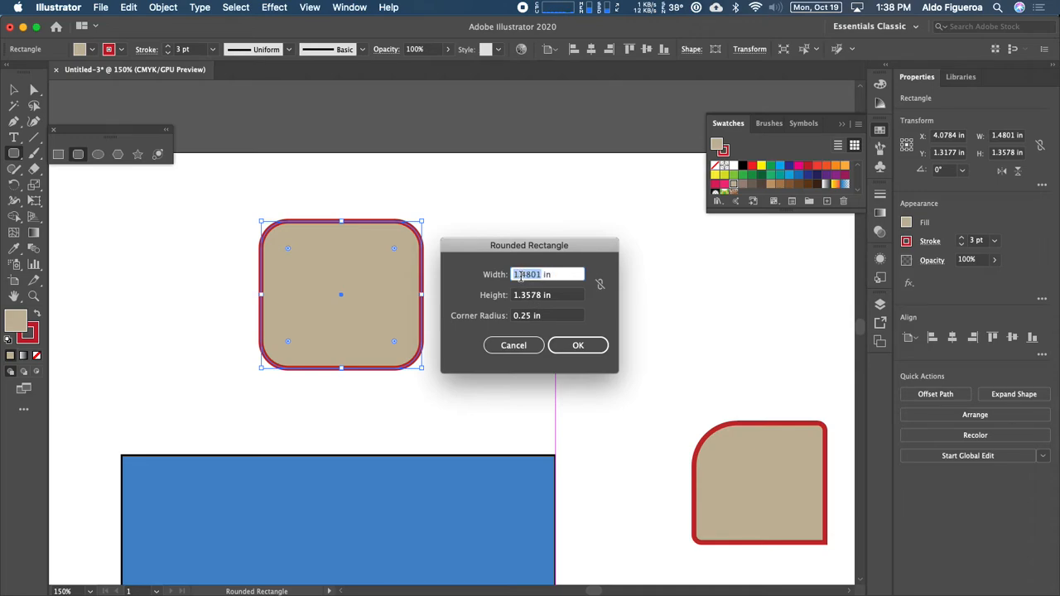
type("3")
key("Tab")
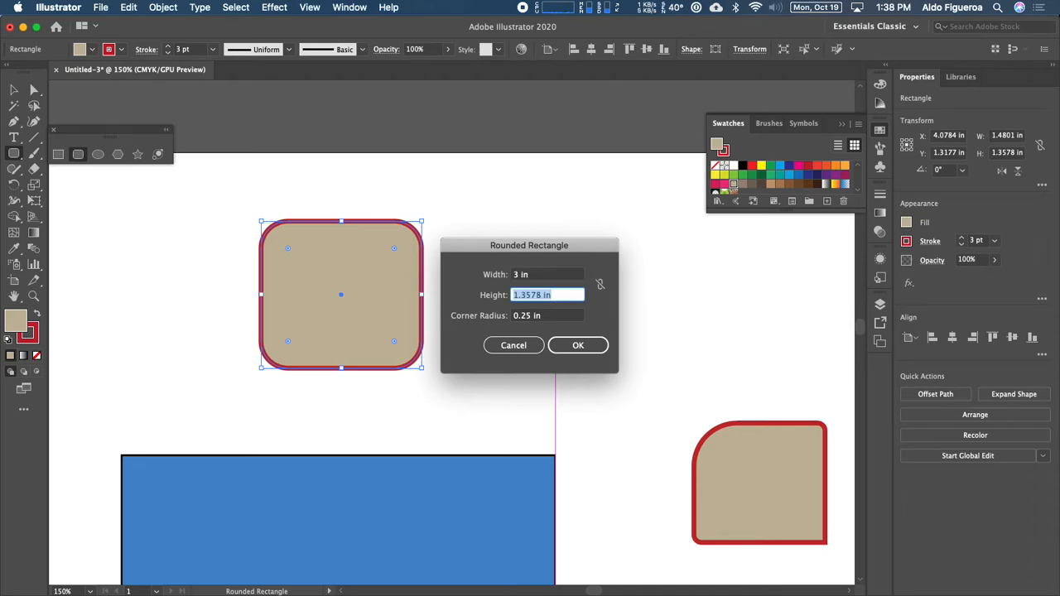
type("3")
key("Tab")
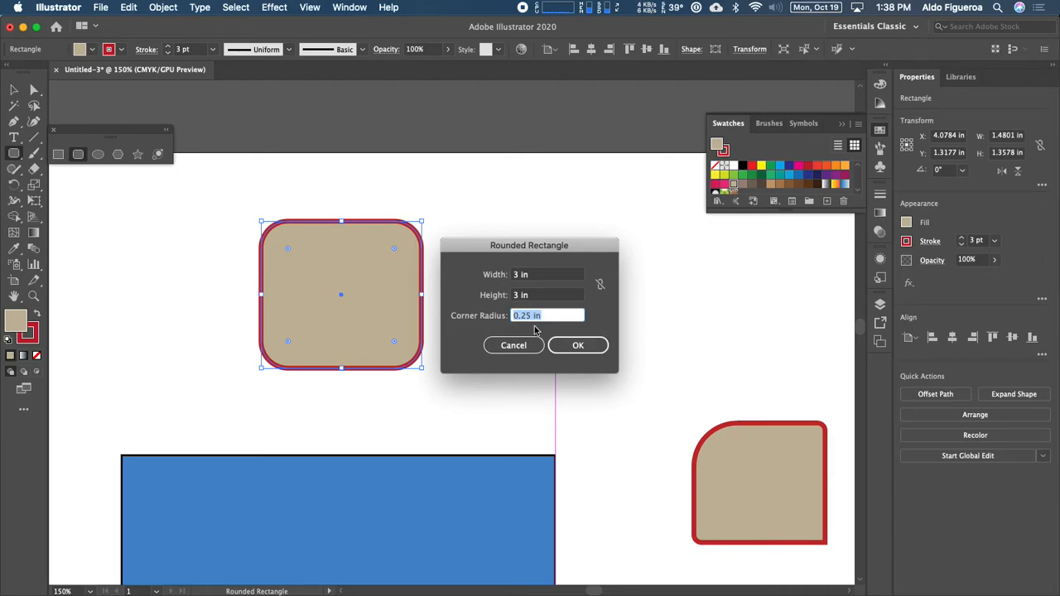
left_click(572, 346)
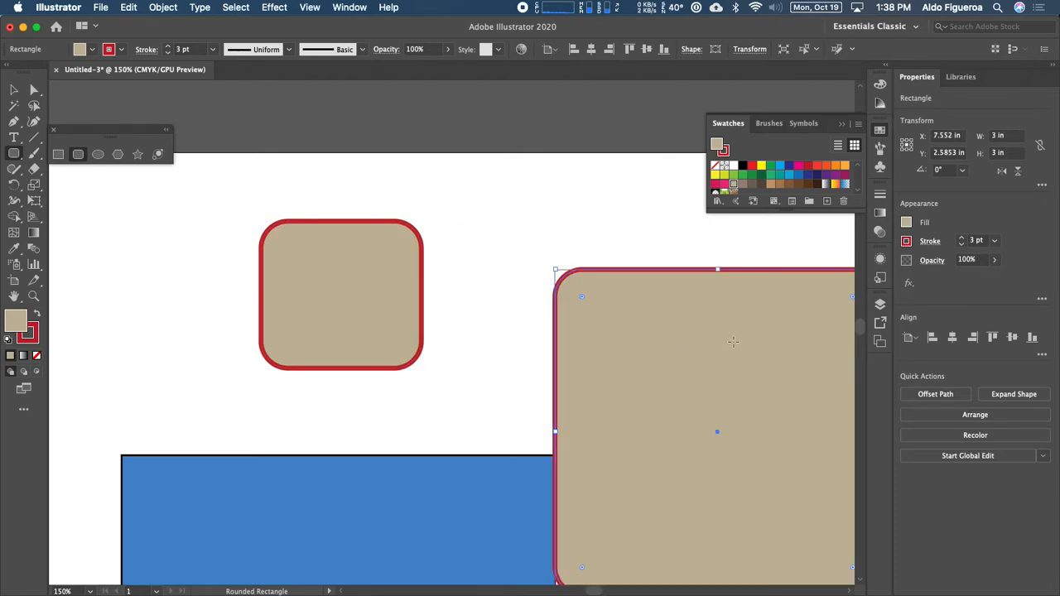
key("super+minus")
key("super+minus")
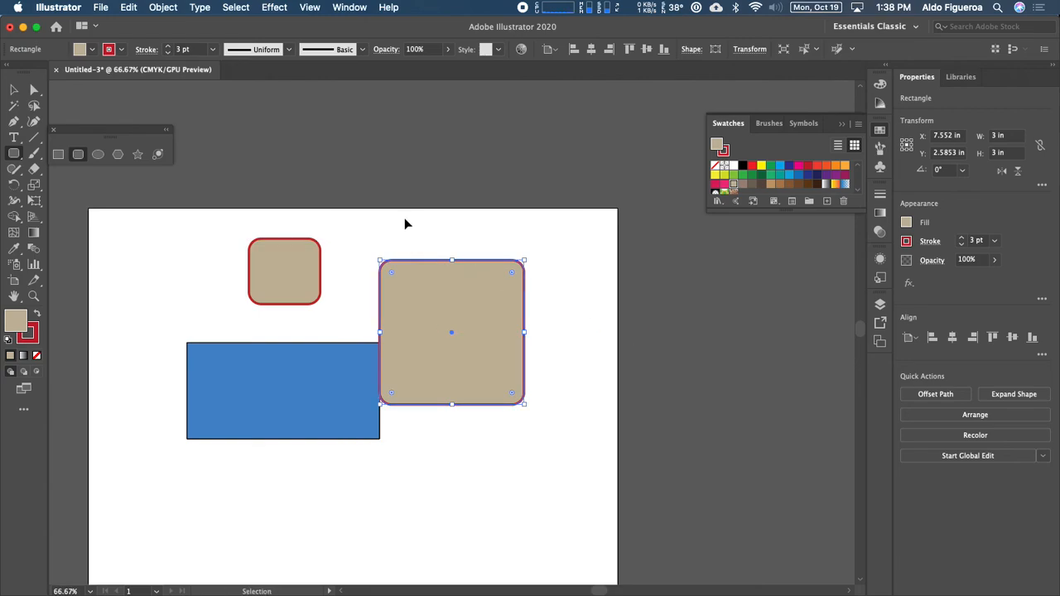
Step: Zoom in on the 3 × 3 in rounded square and move it right and down
key("super+plus")
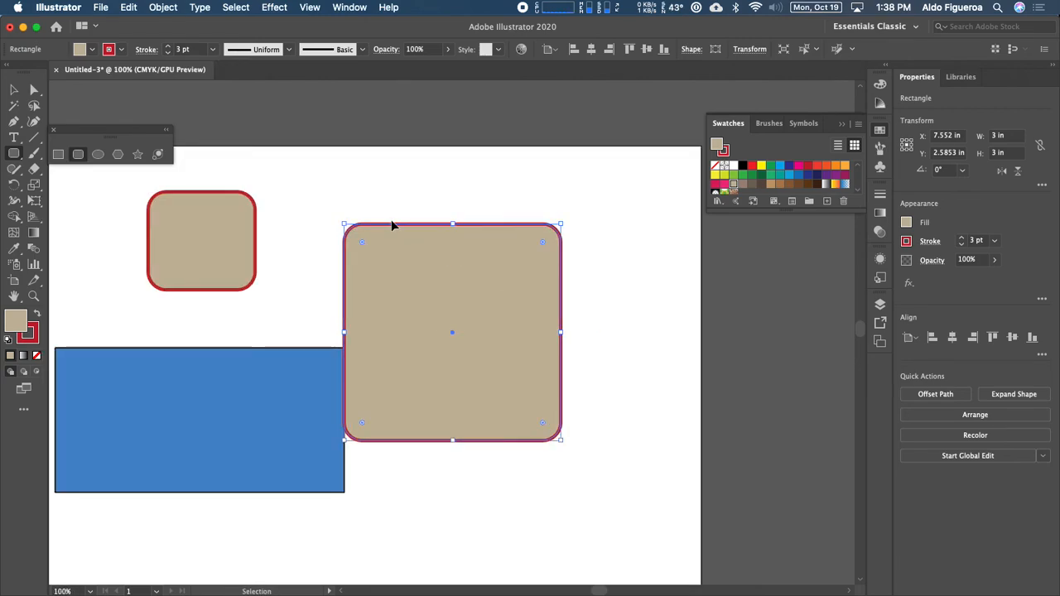
key("super+minus")
key("super+plus")
key("super+plus")
key("super+minus")
key("super+minus")
key("super+minus")
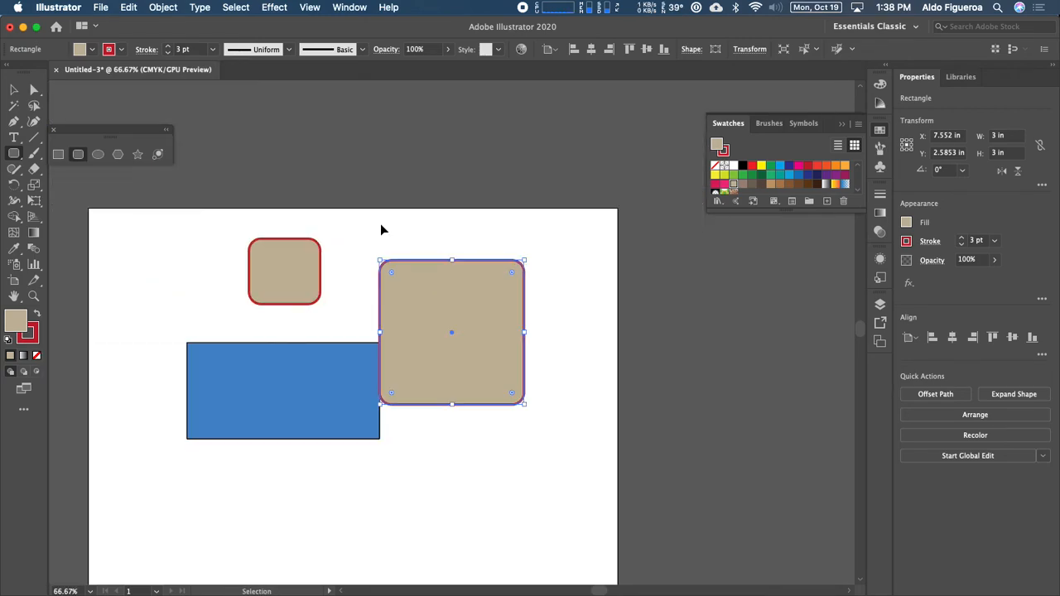
key("super+plus")
key("super+plus")
key("super+plus")
key("super+minus")
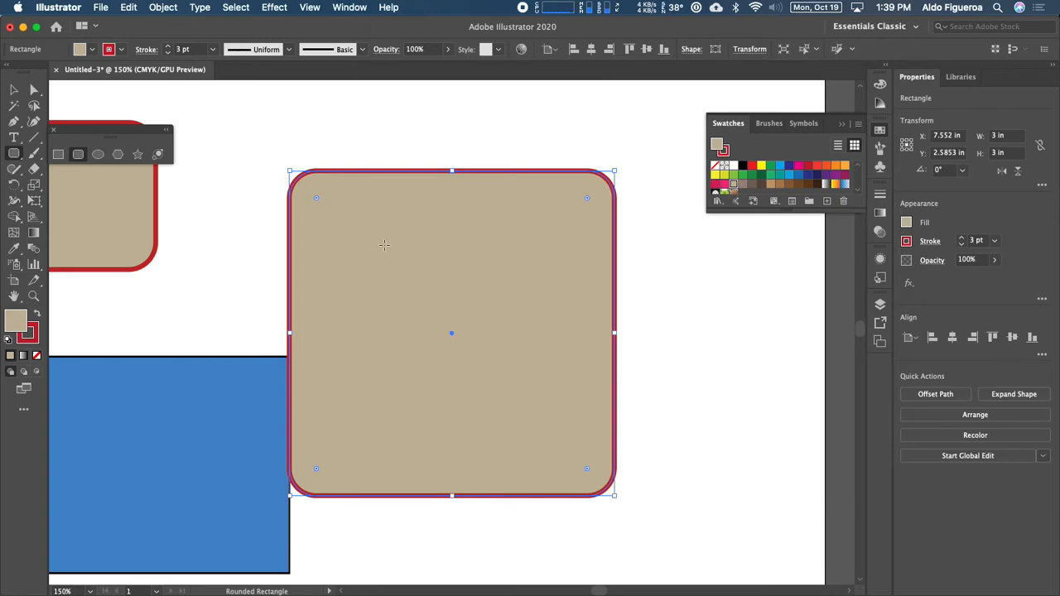
key("v")
left_click_drag(354, 246, 654, 256)
Step: Move the rounded square further right so it sits off the artboard
key("super+1")
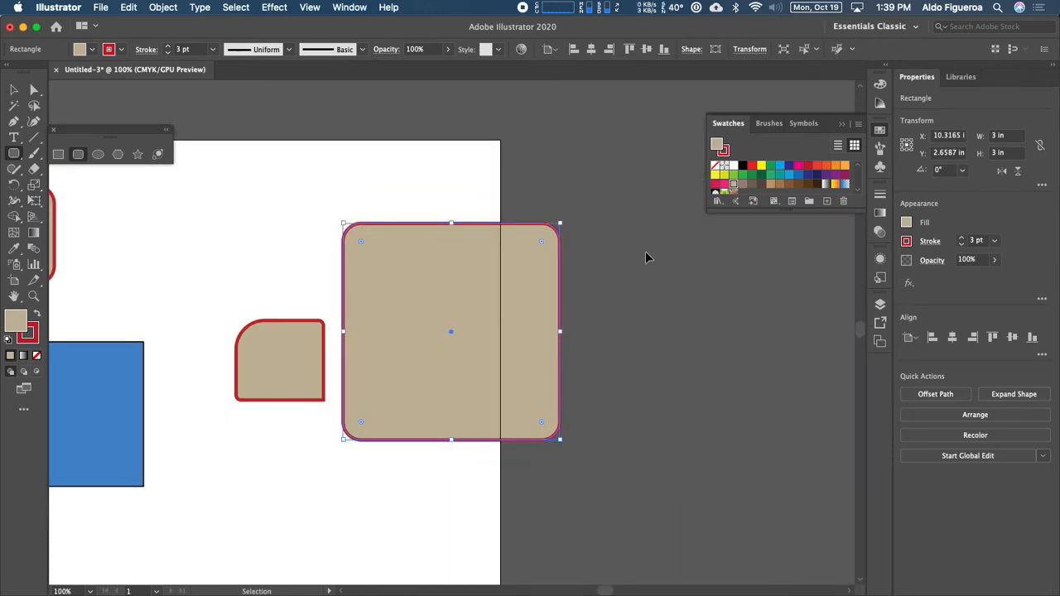
key("super+minus")
key("space")
left_click_drag(337, 281, 509, 236)
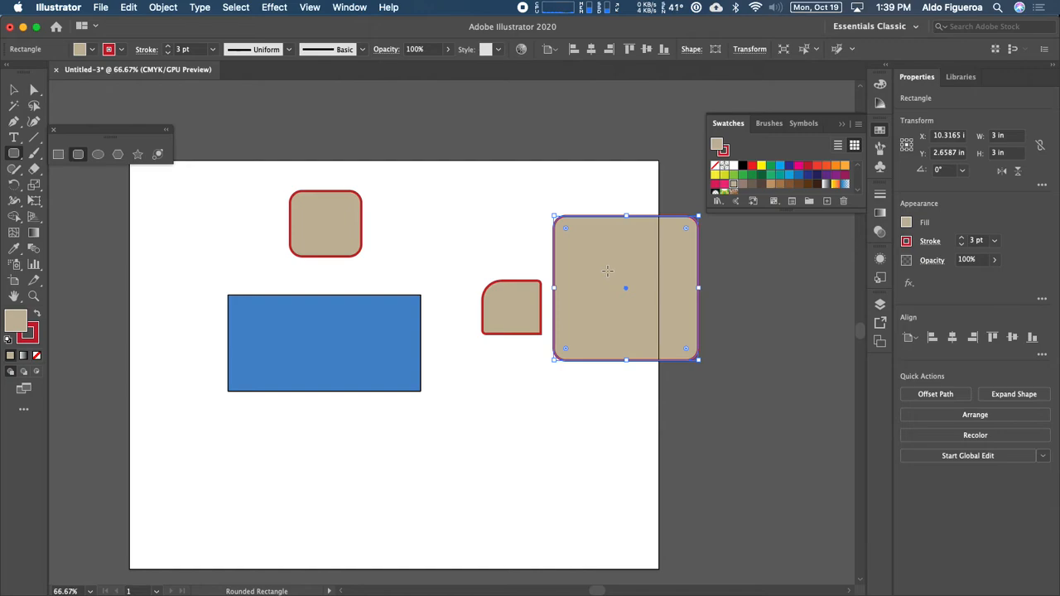
key("super")
left_click_drag(599, 287, 759, 321)
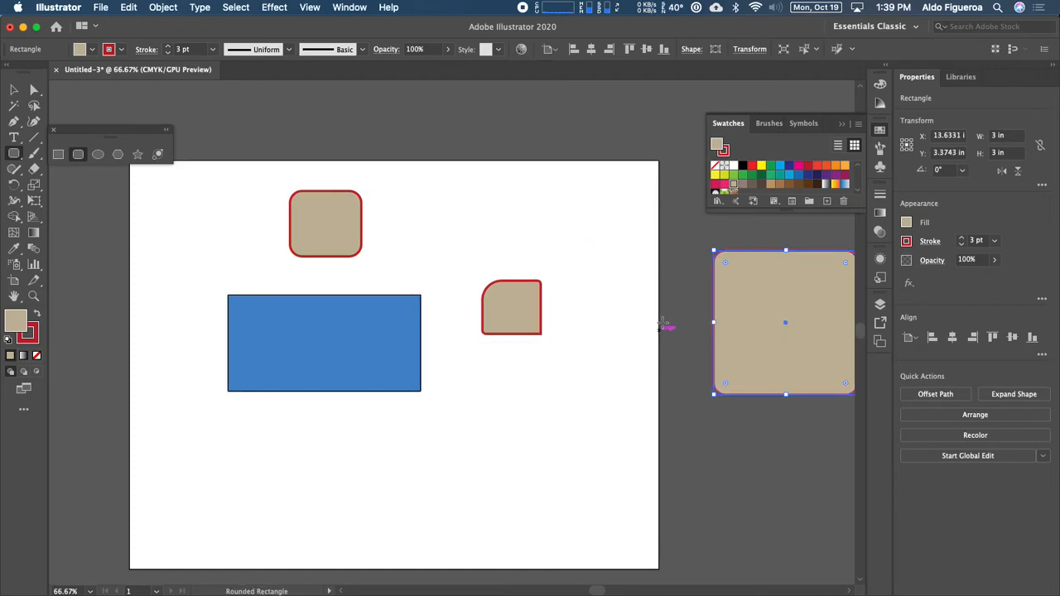
Step: Zoom to 50% around the square and pan the artboard back into view
key("super+minus")
key("super+minus")
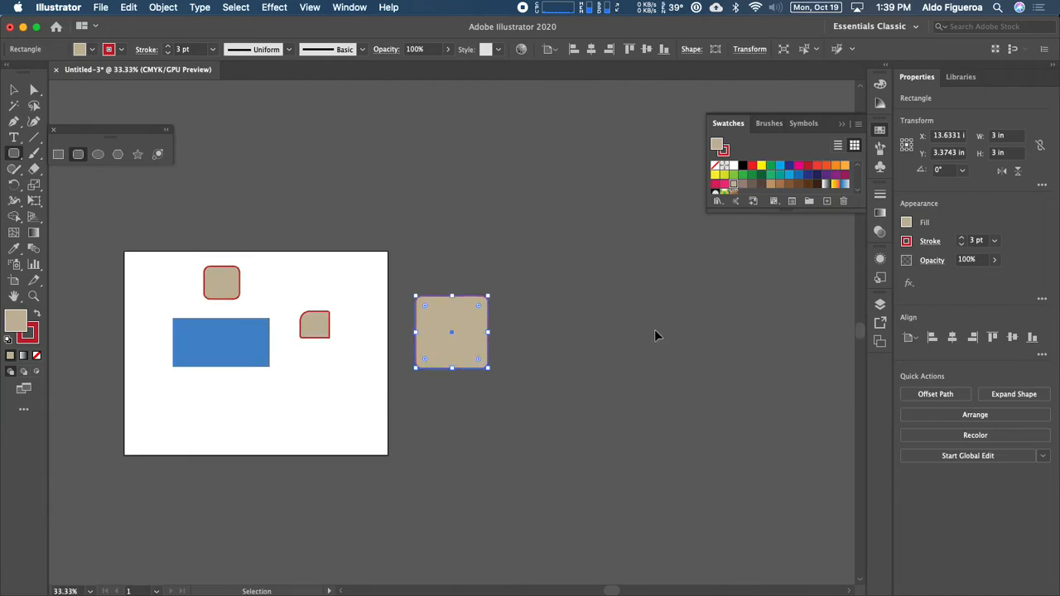
key("super+minus")
key("super+minus")
key("super+minus")
key("super+minus")
key("super+minus")
key("super+minus")
key("super+minus")
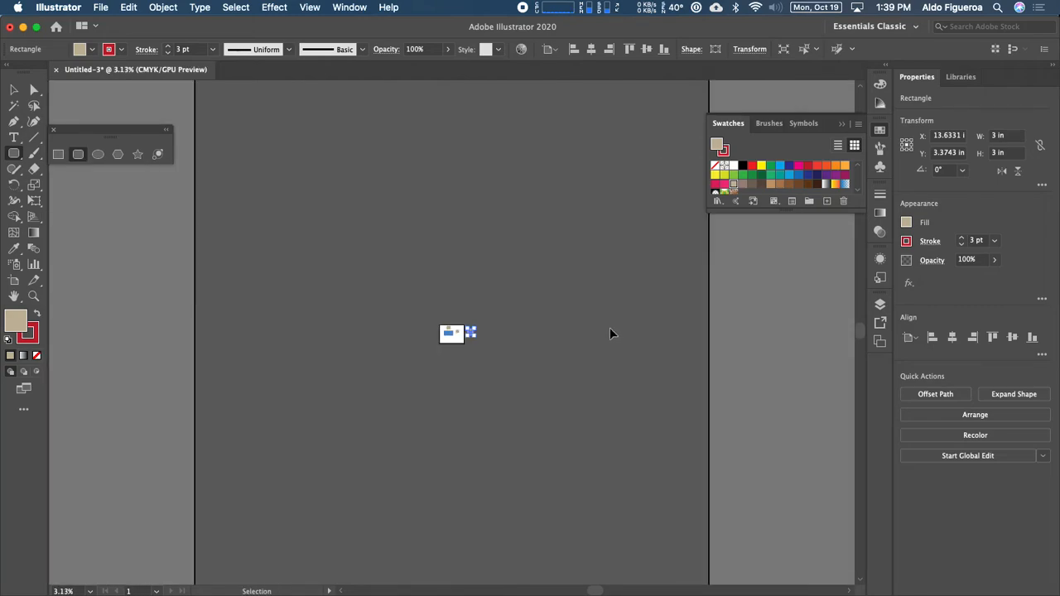
left_click_drag(546, 293, 547, 270)
key("super+plus")
key("super+plus")
key("super+plus")
key("super+plus")
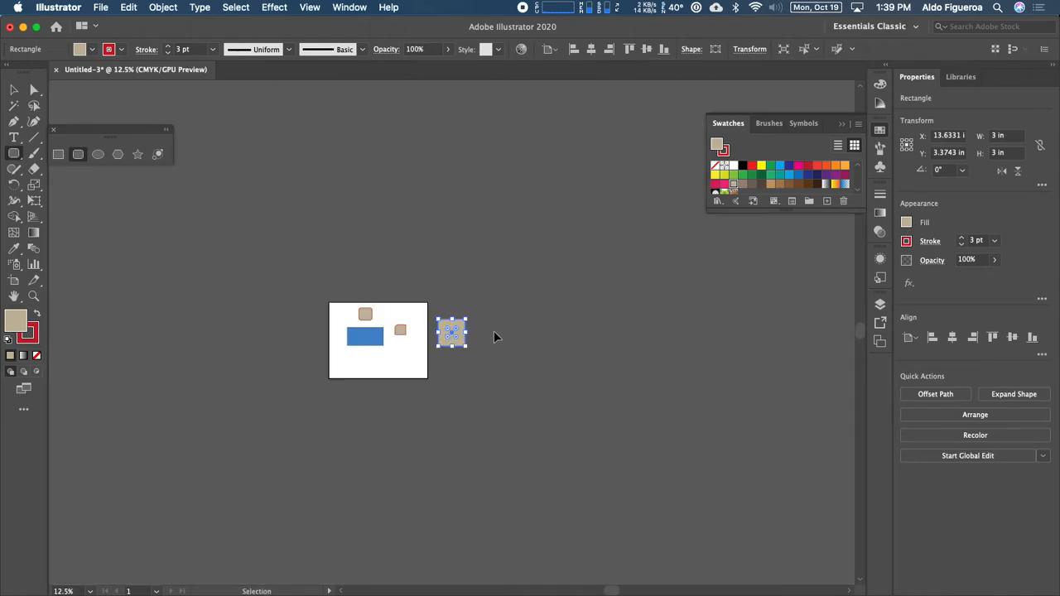
key("super+plus")
key("super+plus")
key("super+plus")
key("super+plus")
left_click_drag(371, 359, 590, 327)
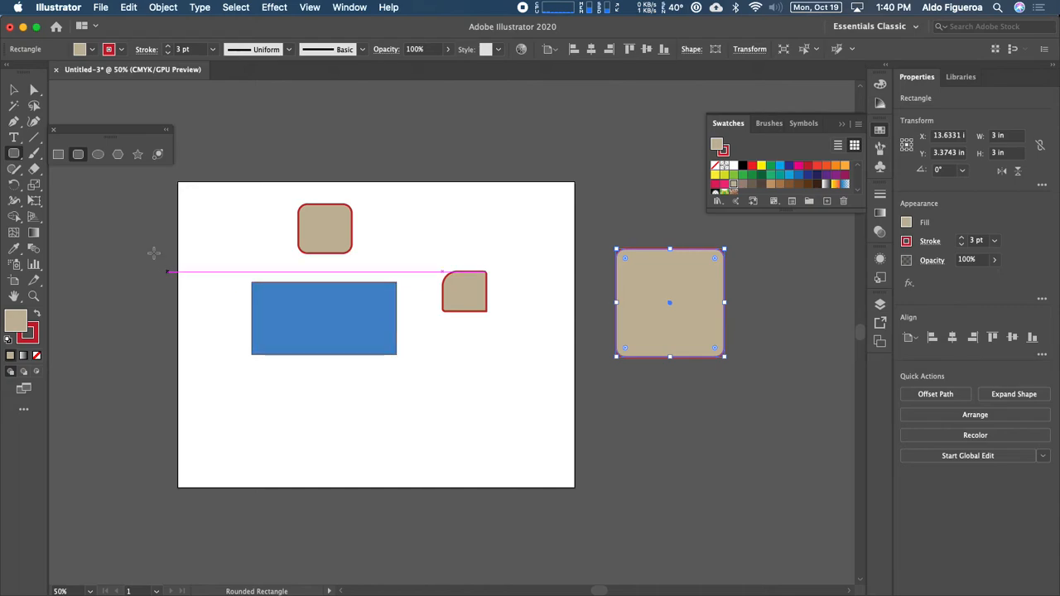
Step: Draw a 2.6-inch tan circle with a red outline at the lower right of the artboard
left_click(99, 157)
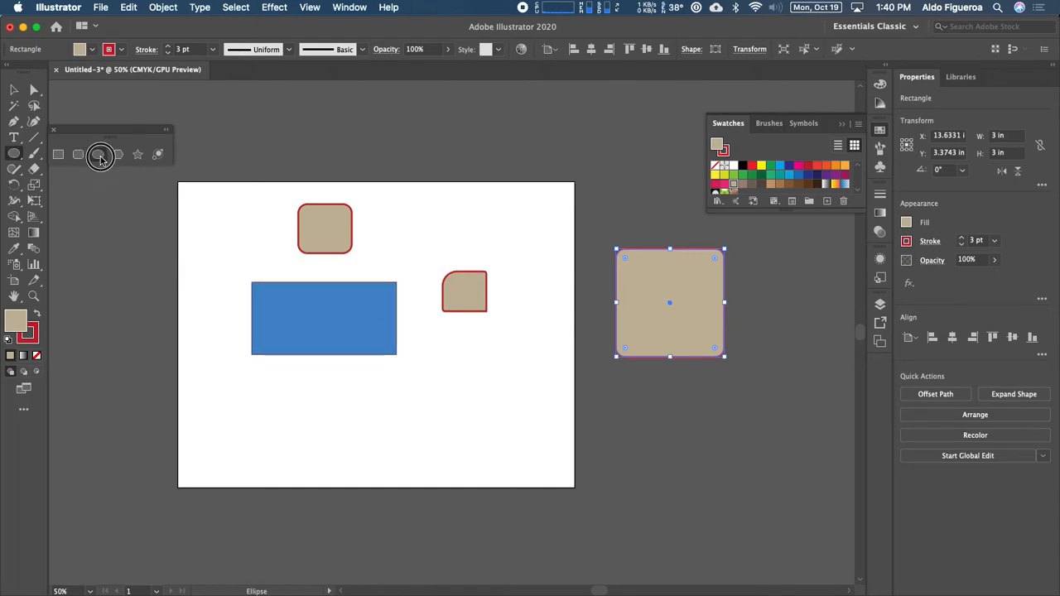
left_click_drag(469, 409, 512, 439)
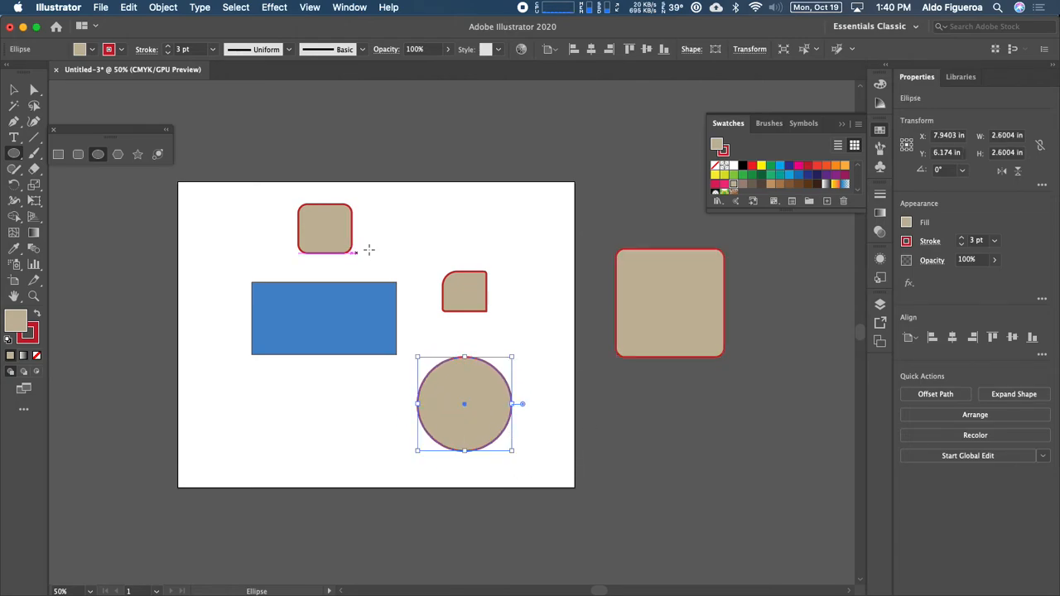
Step: Draw an upright eight-sided tan polygon, about 4.26 in wide, left of the artboard
left_click(117, 154)
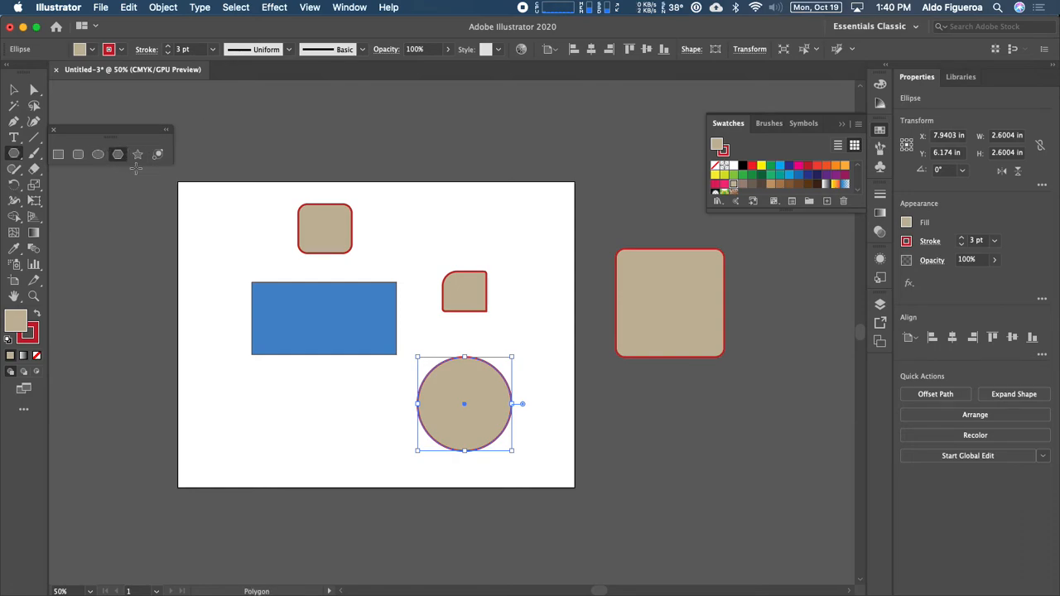
left_click_drag(267, 314, 478, 244)
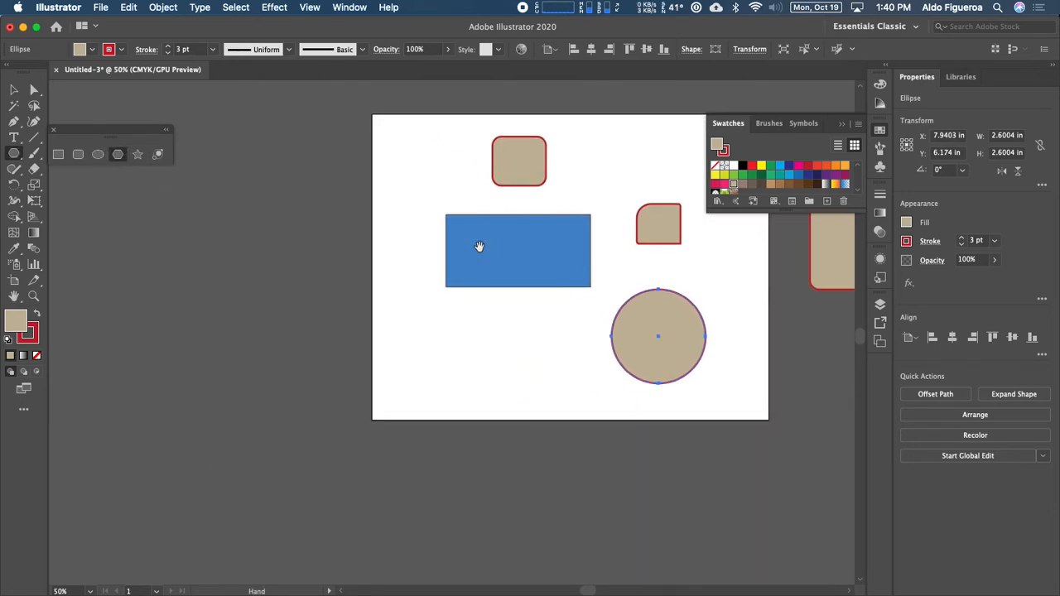
left_click_drag(211, 277, 274, 324)
key("Up")
key("Up")
key("Down")
key("Down")
key("Down")
key("Down")
key("Down")
key("Down")
key("Up")
key("Up")
key("Up")
key("Up")
key("Up")
key("Up")
key("Up")
key("Down")
key("Down")
key("Down")
key("Down")
key("Down")
key("Down")
key("Down")
key("Down")
key("Up")
key("Up")
key("Up")
key("Up")
key("Up")
key("shift")
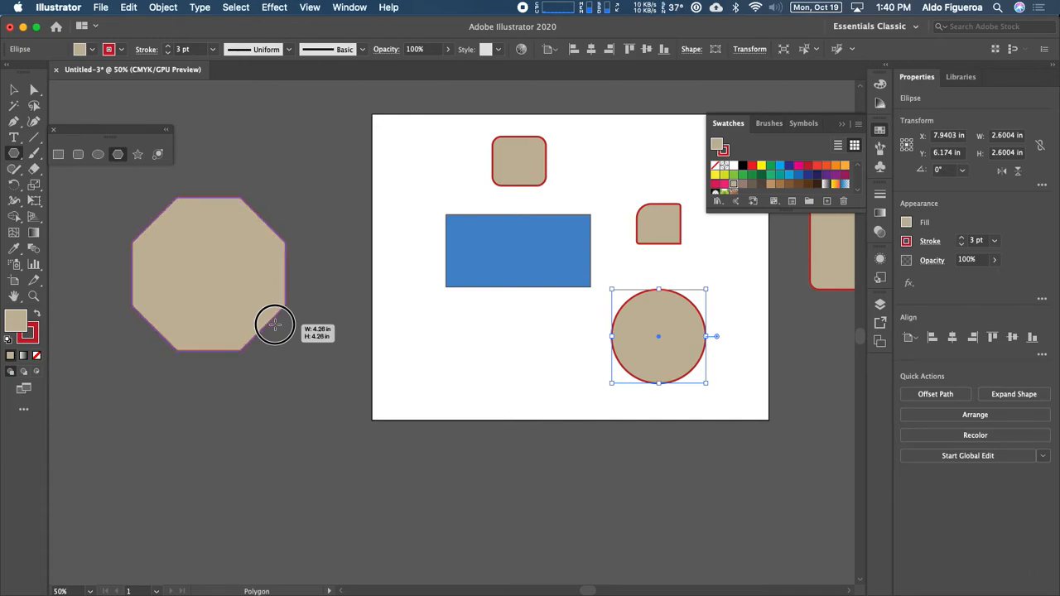
left_click_drag(274, 325, 273, 324)
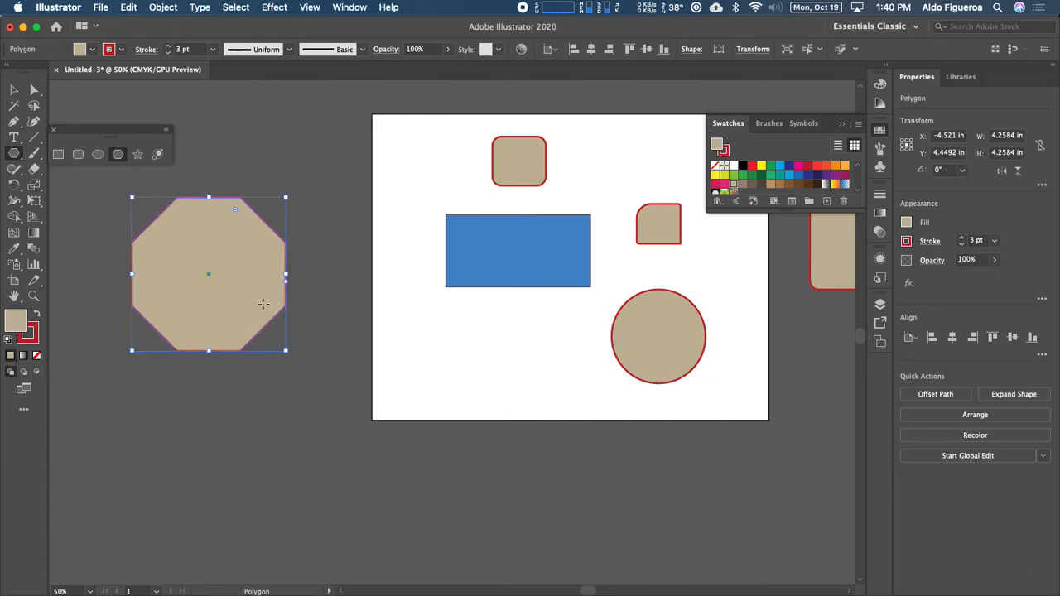
scroll(262, 304, "left", 5)
scroll(253, 286, "down", 2)
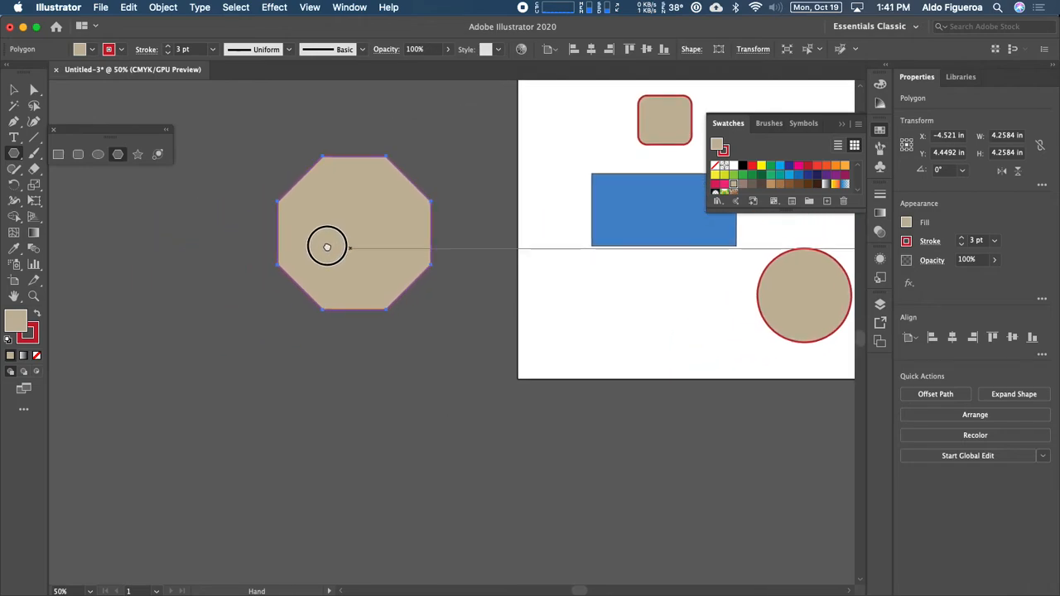
Step: Draw a large tan five-pointed star with long points below the artboard
left_click(137, 155)
key("space")
left_click_drag(473, 397, 362, 295)
left_click_drag(346, 358, 395, 420)
key("Down")
key("Down")
key("Down")
key("Down")
key("Down")
key("Up")
key("Up")
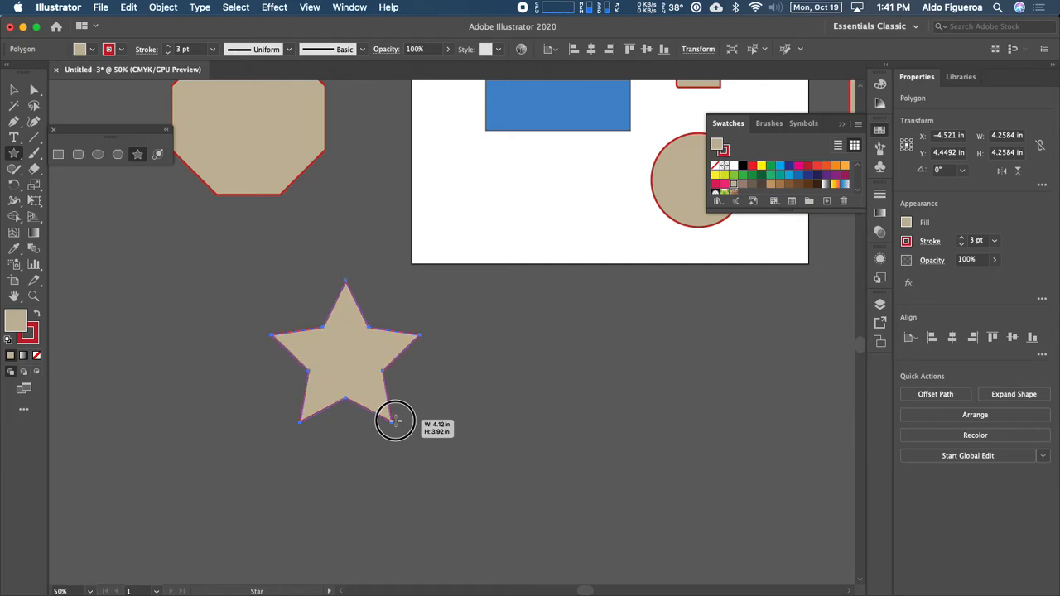
left_click_drag(395, 420, 380, 407)
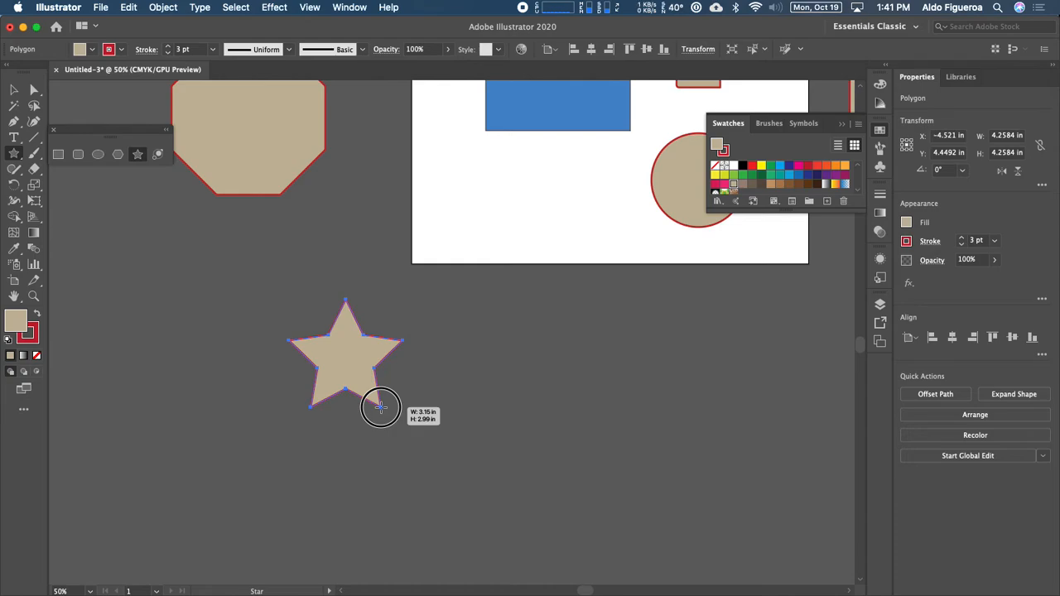
mouse_move(380, 406)
left_mouse_down()
mouse_move(406, 402)
mouse_move(457, 433)
mouse_move(482, 506)
mouse_move(466, 506)
mouse_move(400, 433)
mouse_move(425, 464)
mouse_move(405, 450)
mouse_move(417, 459)
left_mouse_up()
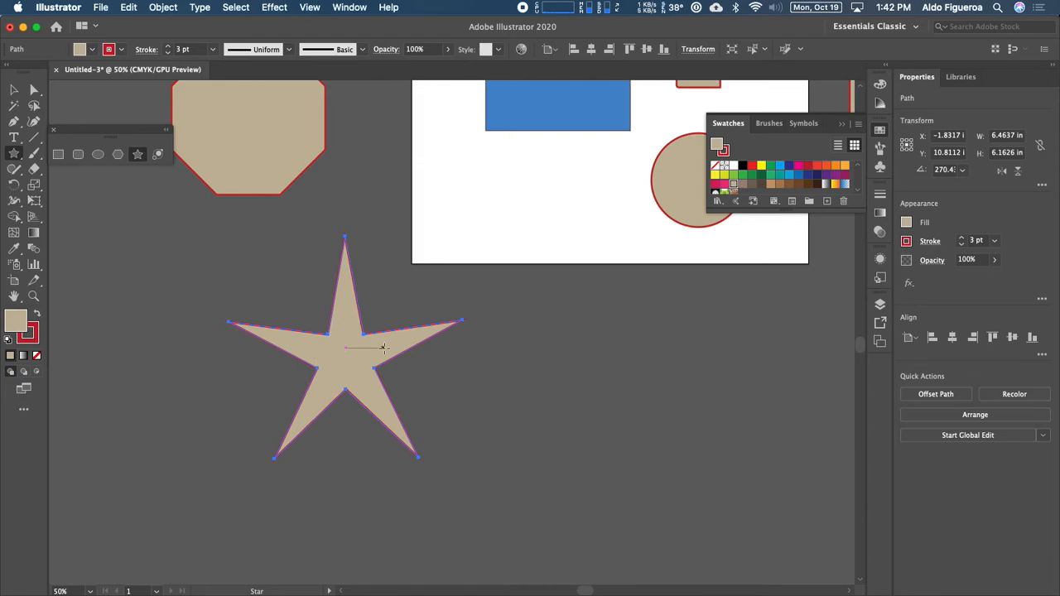
Step: Draw a smaller six-pointed star, about 2.24 x 1.97 in, to the right of it
left_click_drag(550, 362, 589, 412)
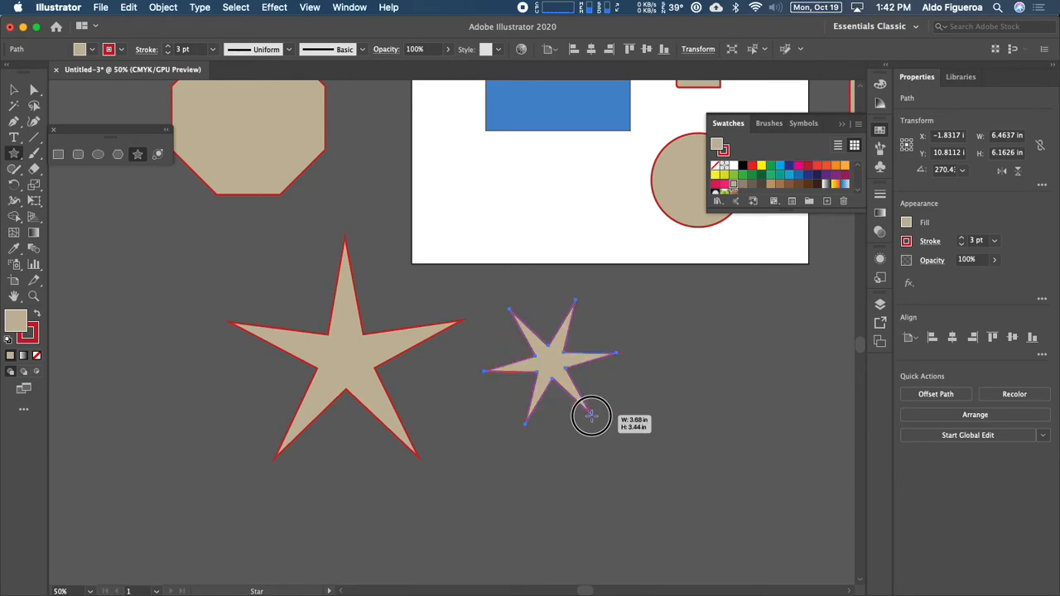
mouse_move(591, 417)
left_mouse_down()
mouse_move(602, 414)
mouse_move(592, 418)
left_mouse_up()
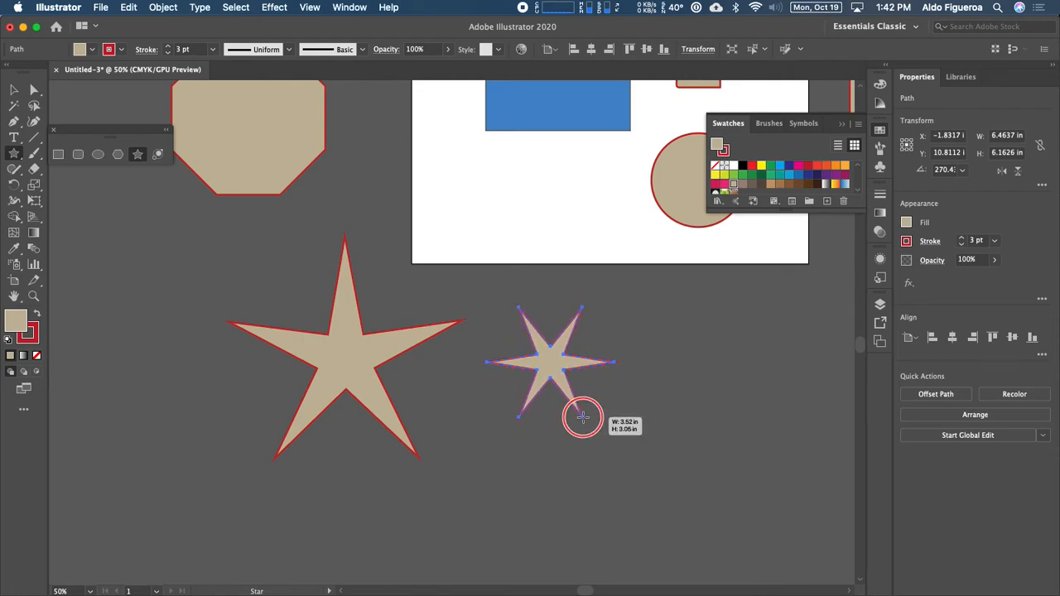
left_click_drag(583, 417, 563, 383)
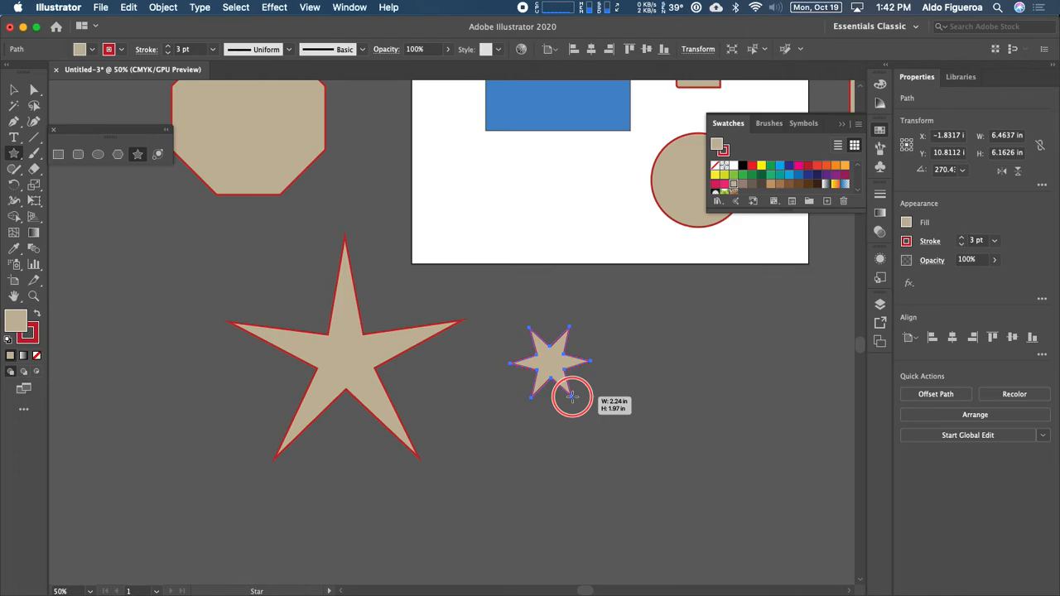
left_click_drag(572, 397, 584, 354)
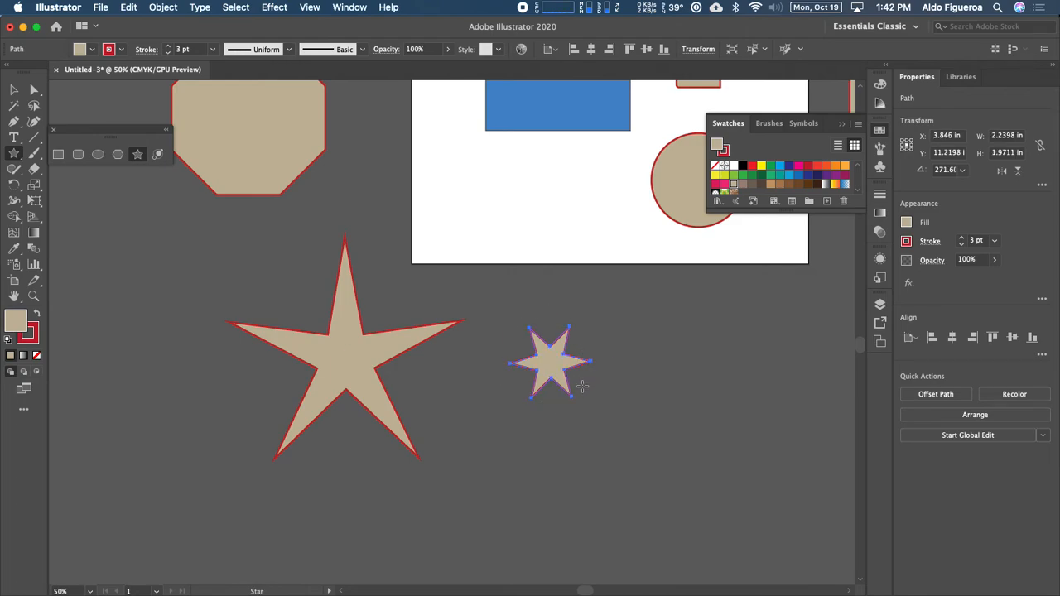
key("super+minus")
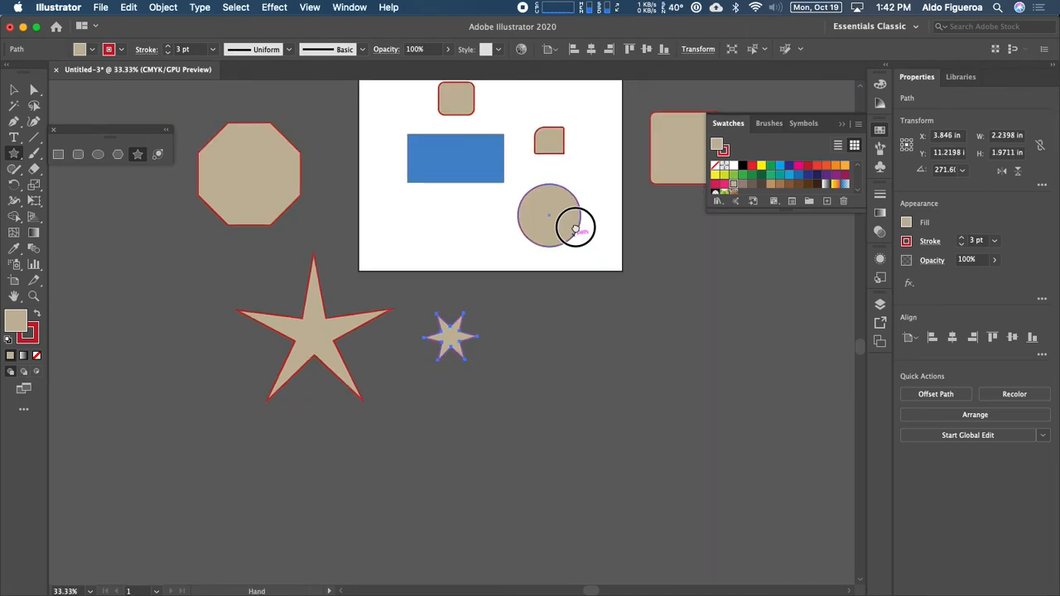
left_click_drag(574, 227, 536, 338)
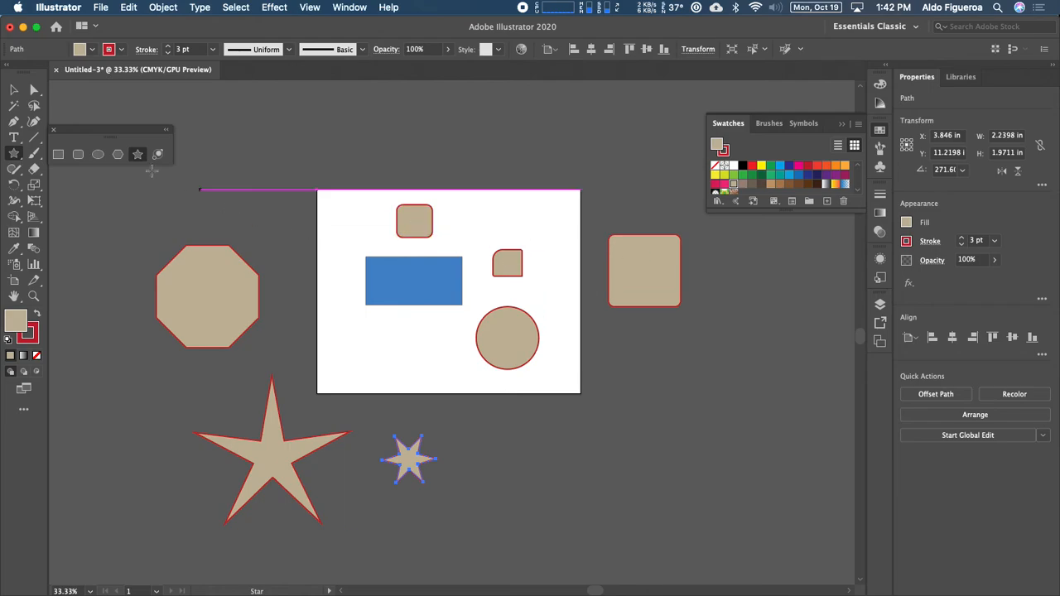
Step: Select the octagon and zoom in on it
left_click(15, 90)
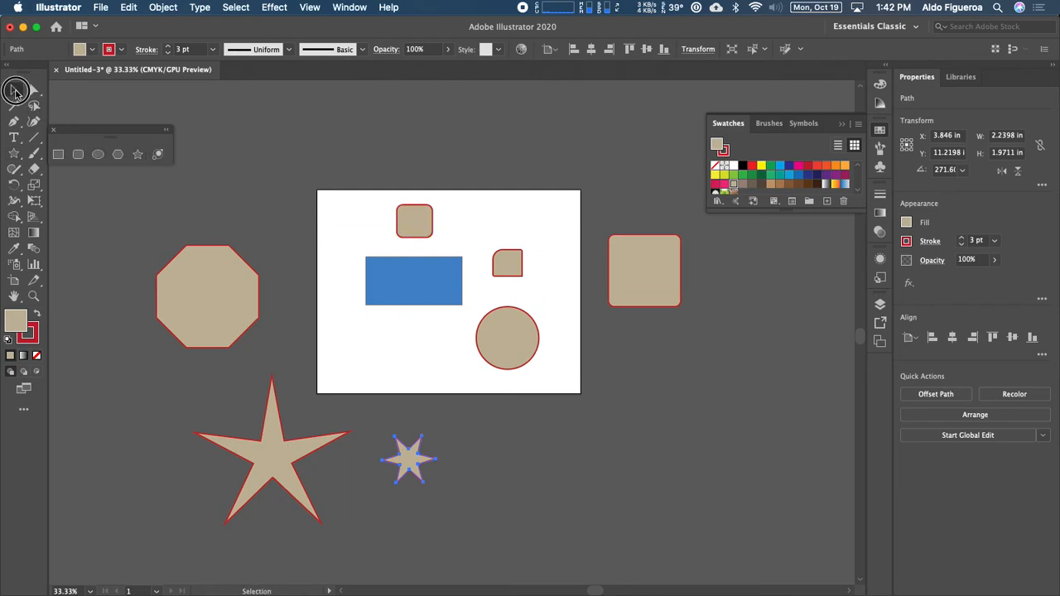
left_click(224, 306)
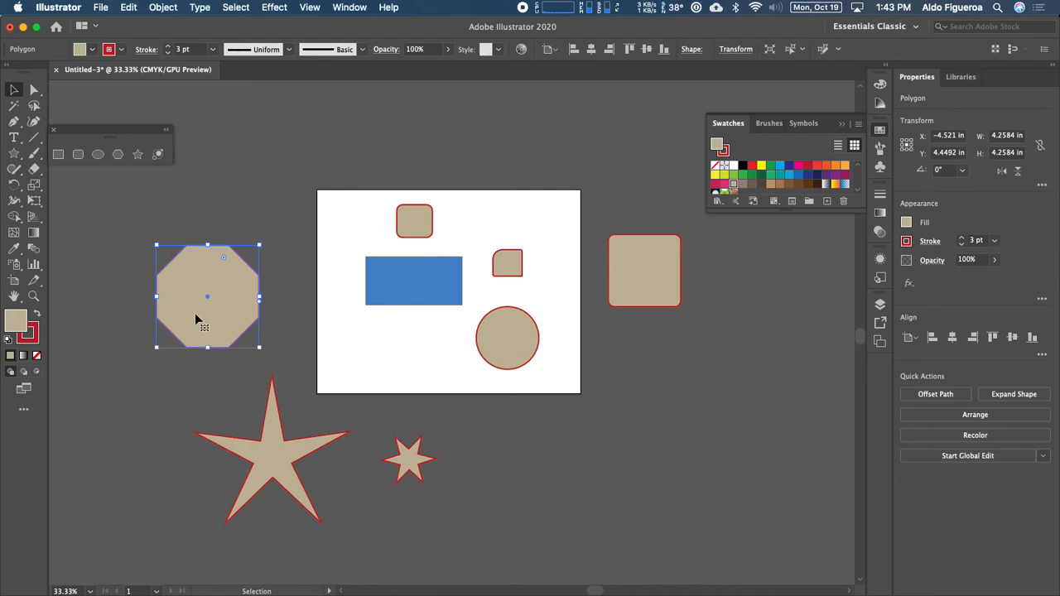
key("a")
key("super+equal")
key("super+equal")
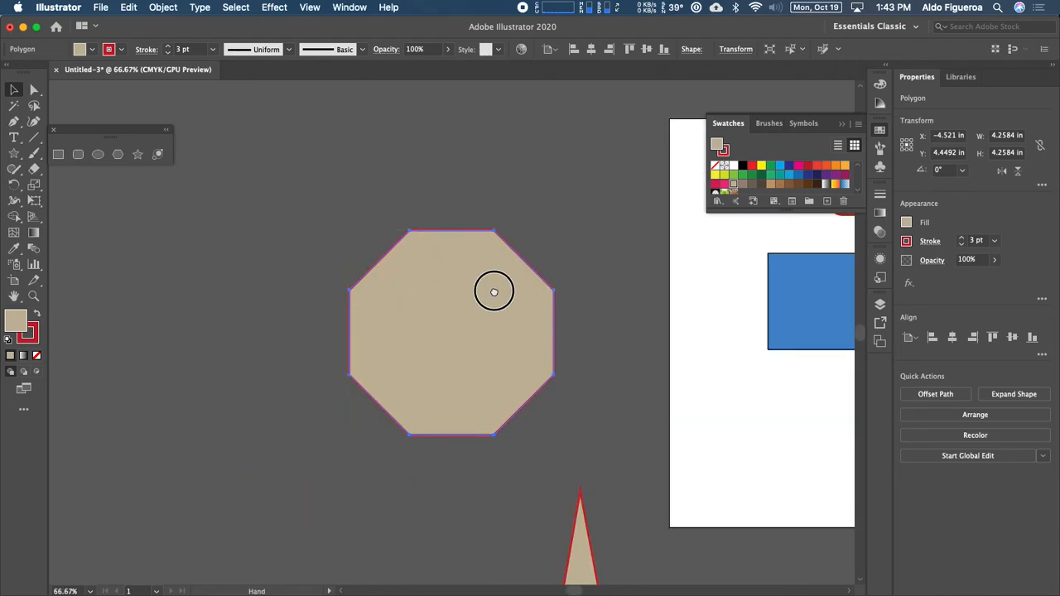
left_click_drag(492, 289, 497, 270)
key("v")
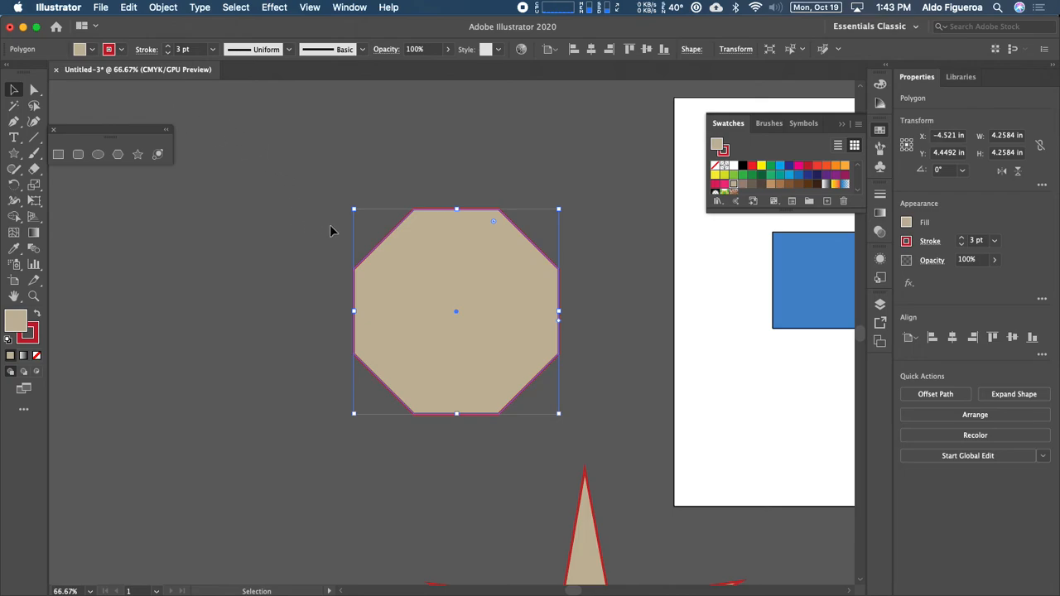
left_click(285, 302)
left_click(416, 295)
Step: Swap the octagon's colours so it has a red fill with a tan outline
left_click(38, 315)
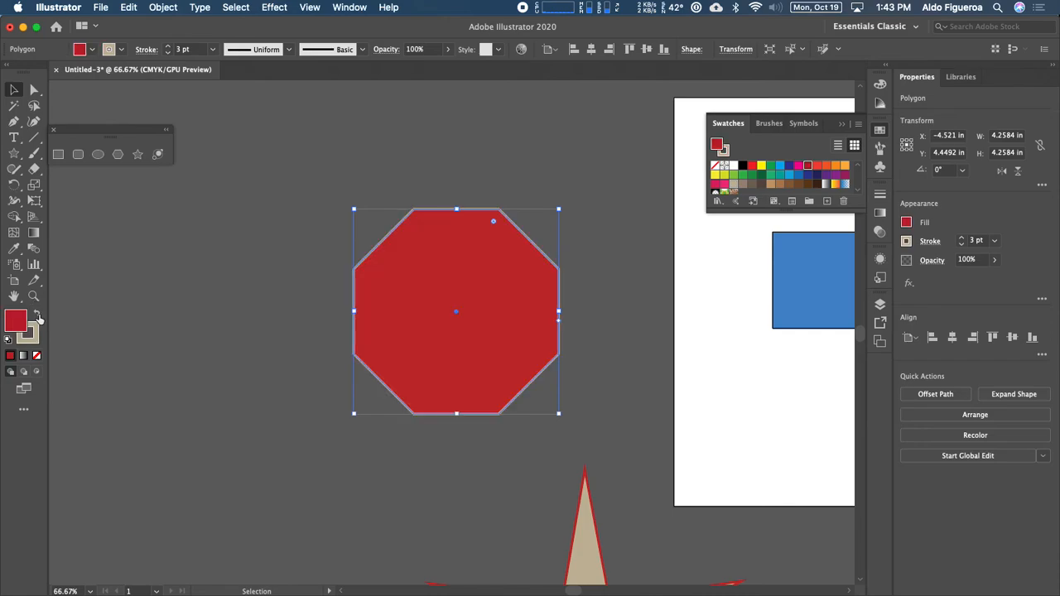
left_click(38, 314)
left_click(38, 315)
left_click(38, 314)
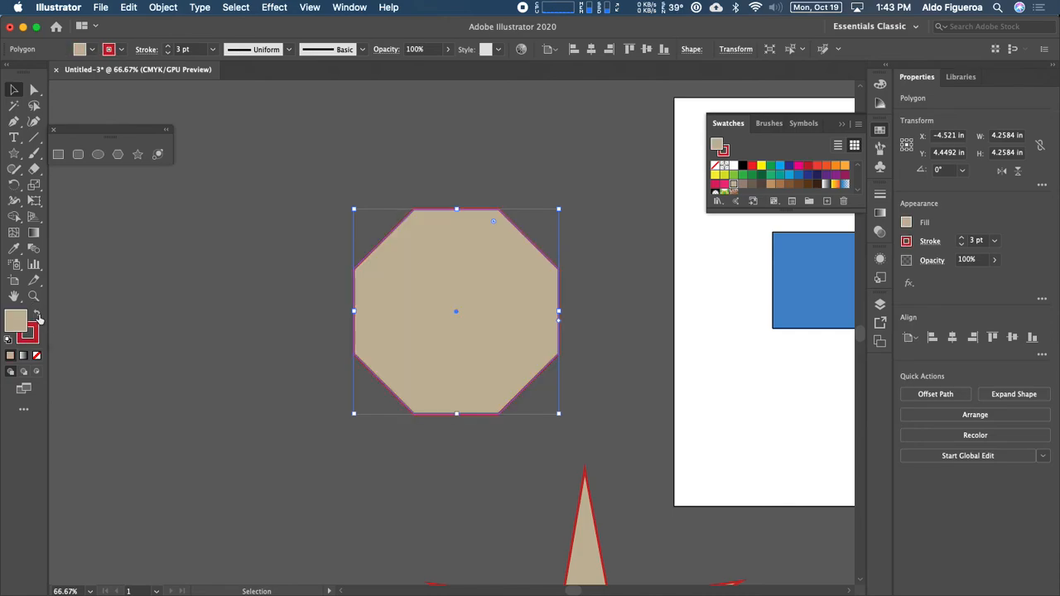
left_click(38, 315)
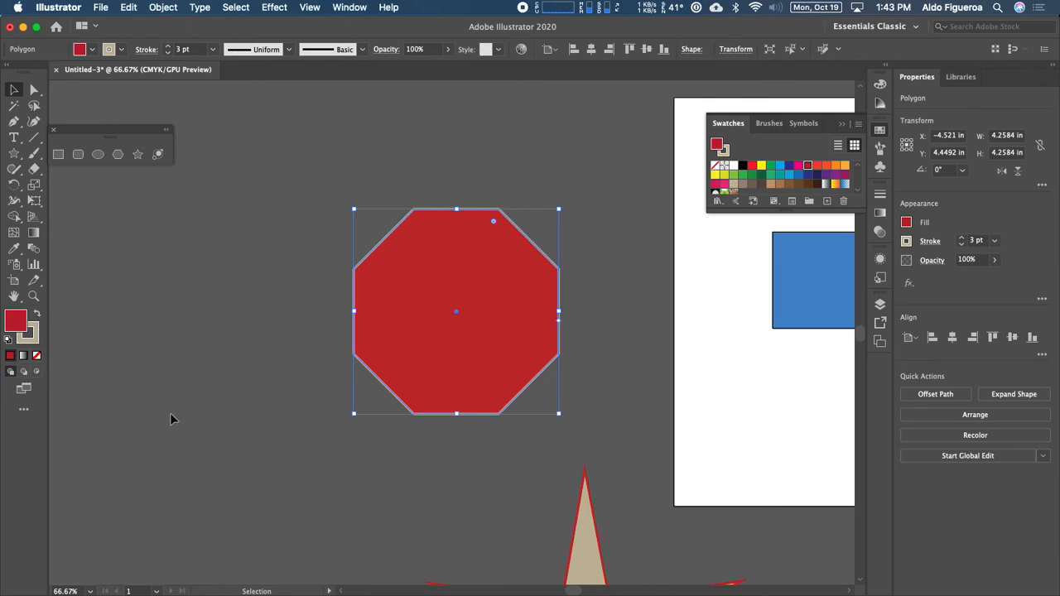
key("shift+x")
key("shift+x")
key("shift+x")
key("shift+x")
key("shift+x")
key("shift+x")
Step: Change the octagon's outline colour to white
left_click(314, 405)
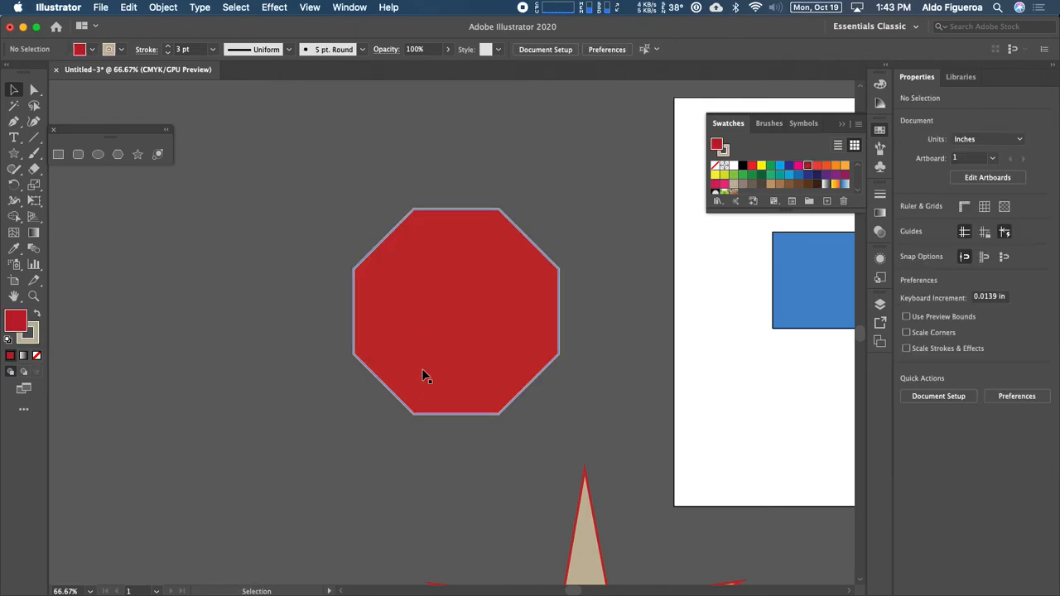
left_click(429, 368)
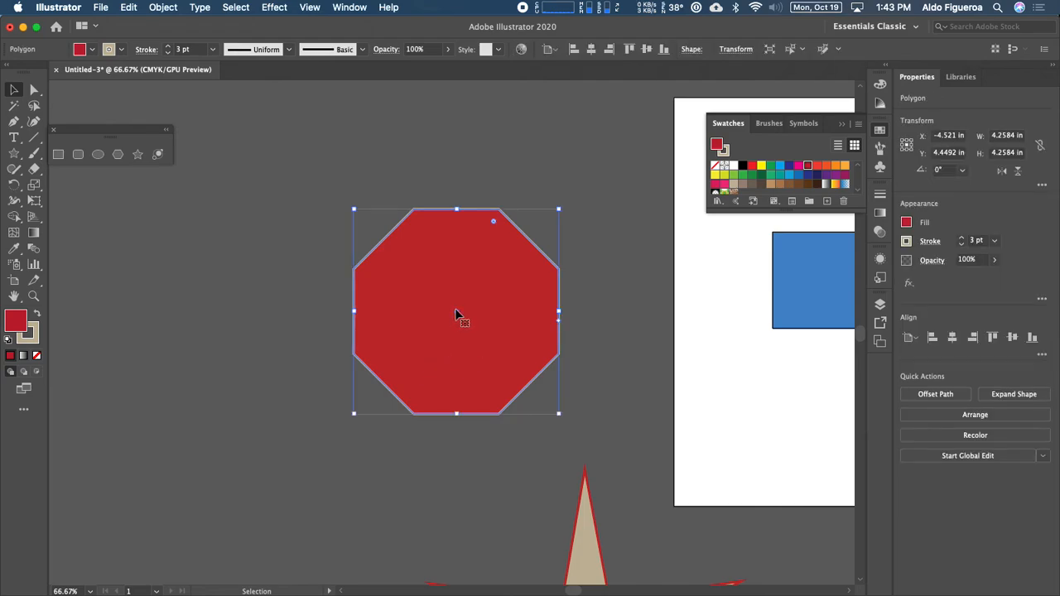
left_click(122, 53)
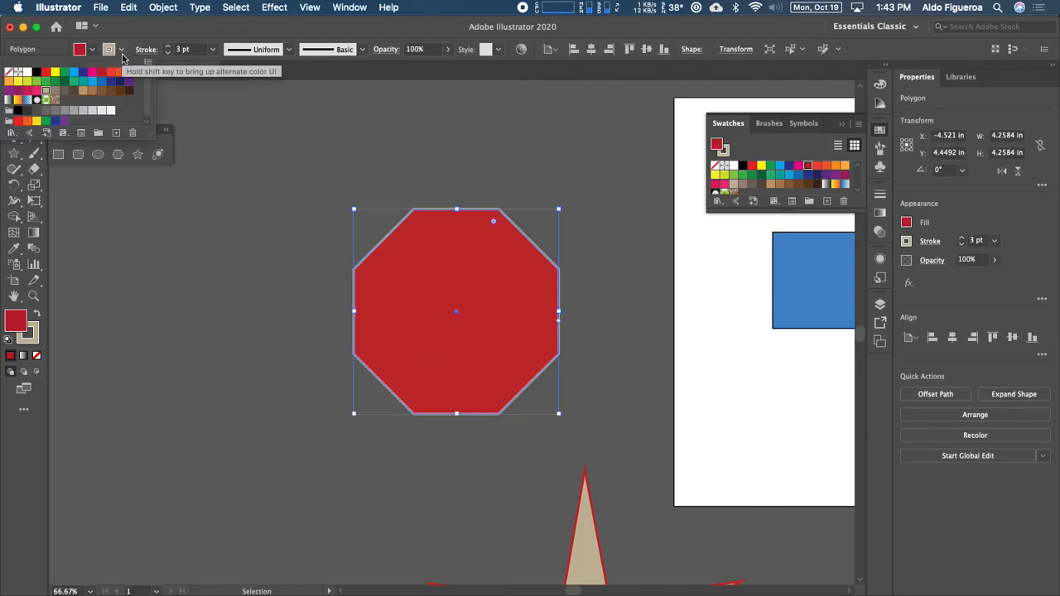
left_click(28, 73)
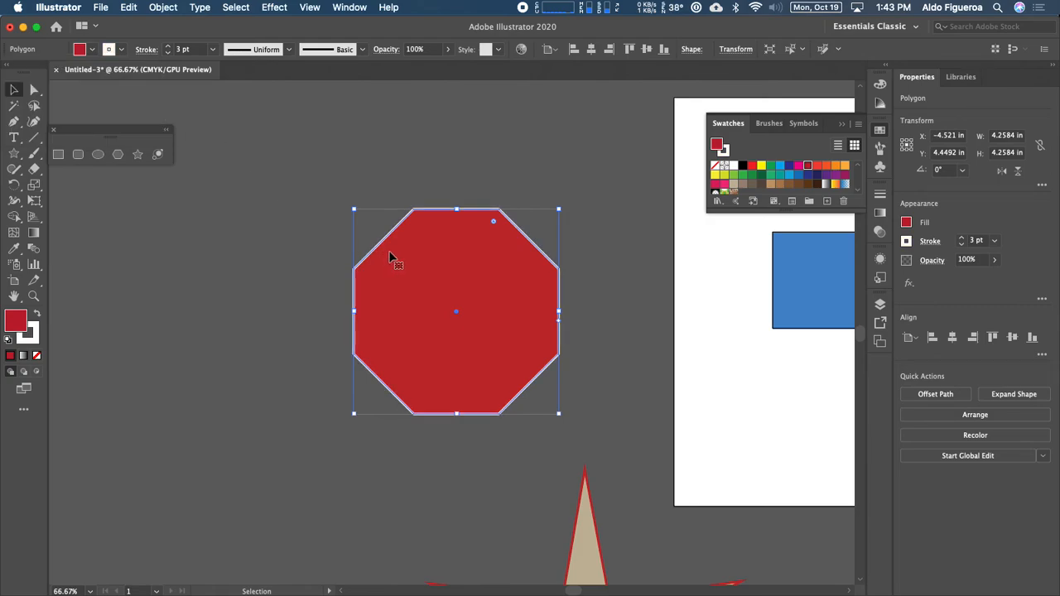
Step: Raise the octagon's stroke weight from 3 pt to 13 pt and bring up the Stroke panel
left_click(169, 47)
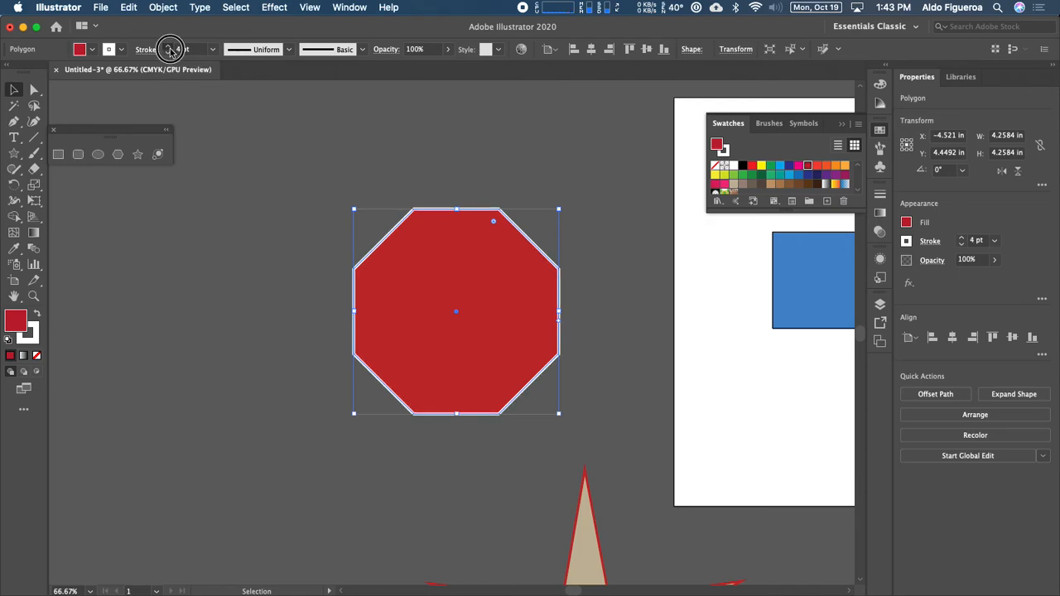
left_click(169, 48)
left_click(169, 47)
left_click(169, 48)
left_click(169, 47)
left_click(169, 47)
left_click(169, 47)
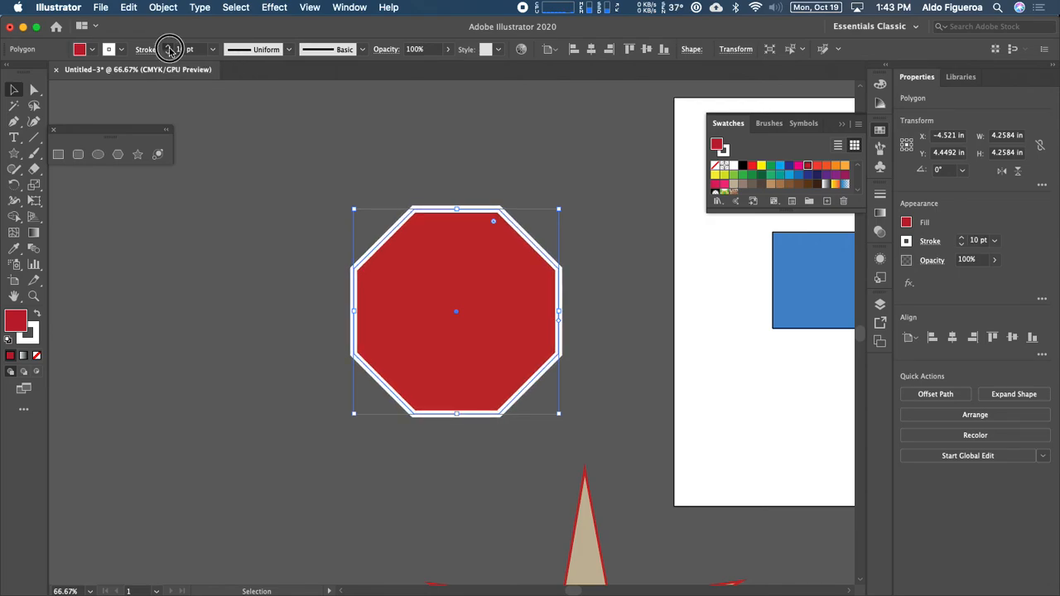
left_click(169, 47)
left_click(169, 47)
left_click(169, 47)
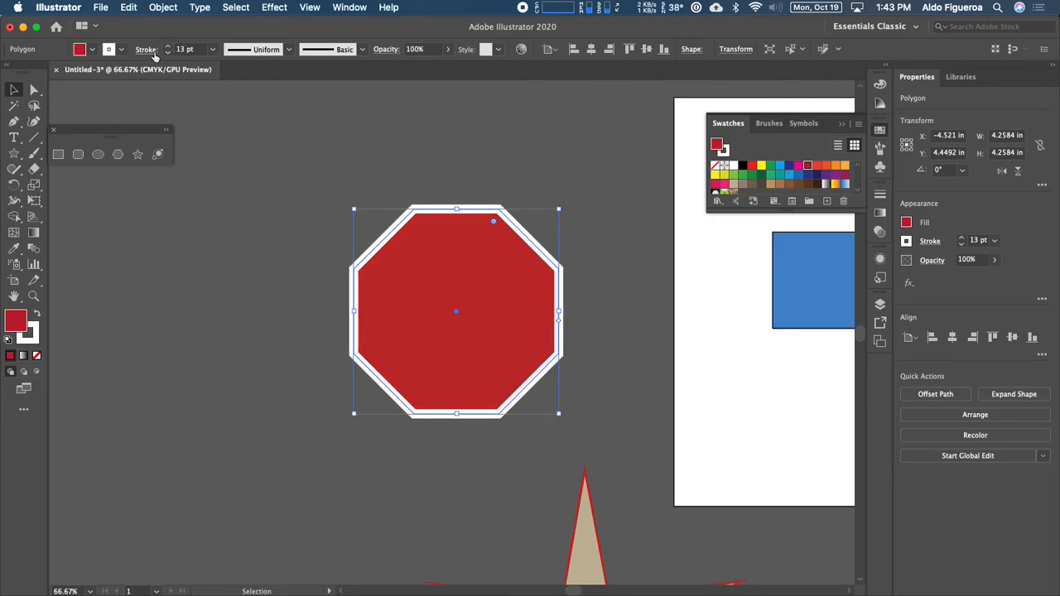
left_click(148, 50)
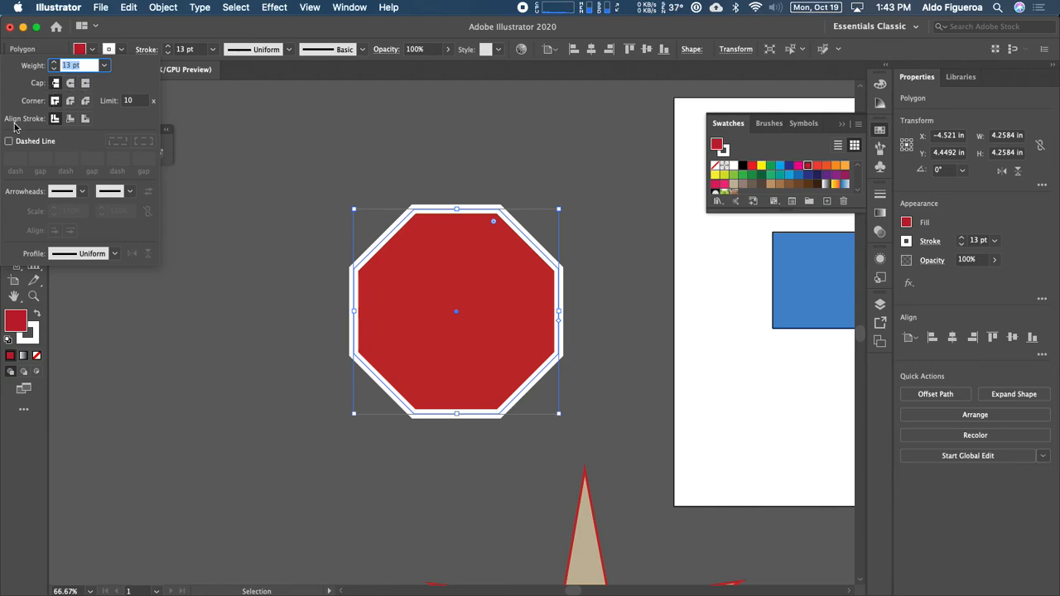
Step: Set the octagon's 13 pt white stroke to Align Stroke to Outside
left_click(70, 119)
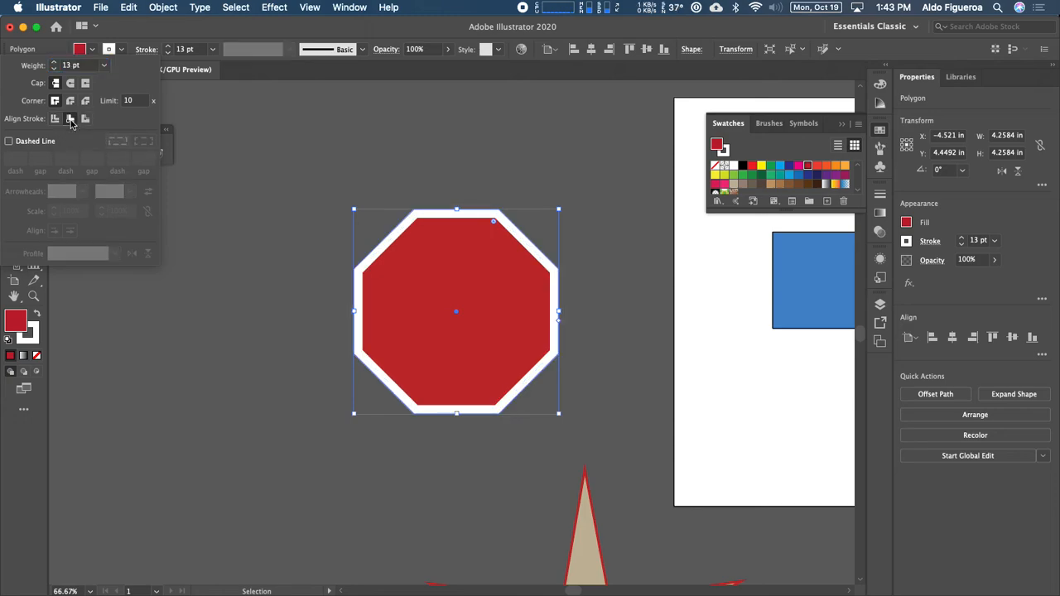
left_click(85, 119)
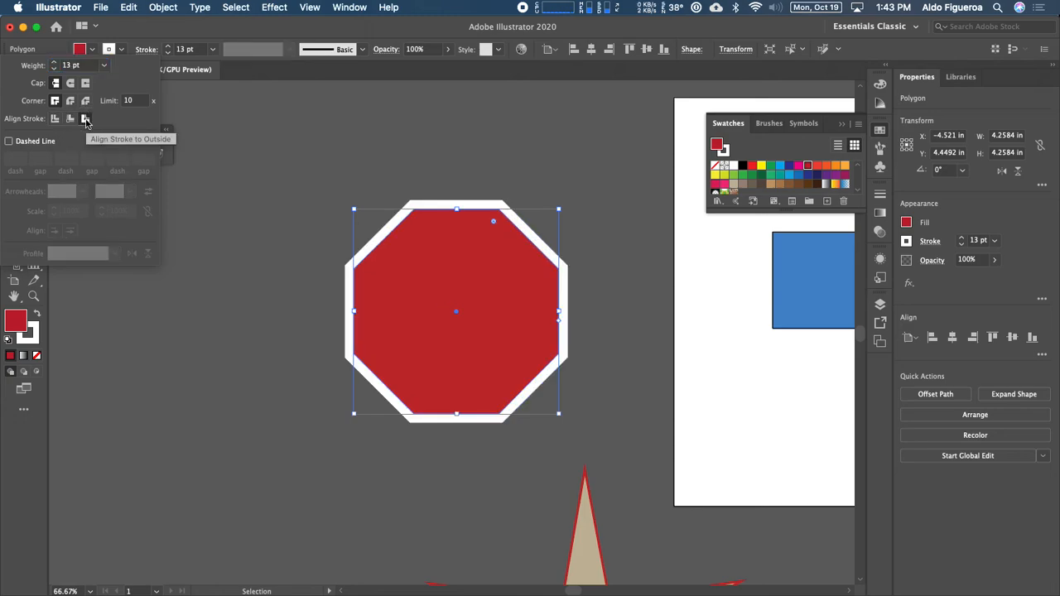
left_click(70, 119)
left_click(55, 120)
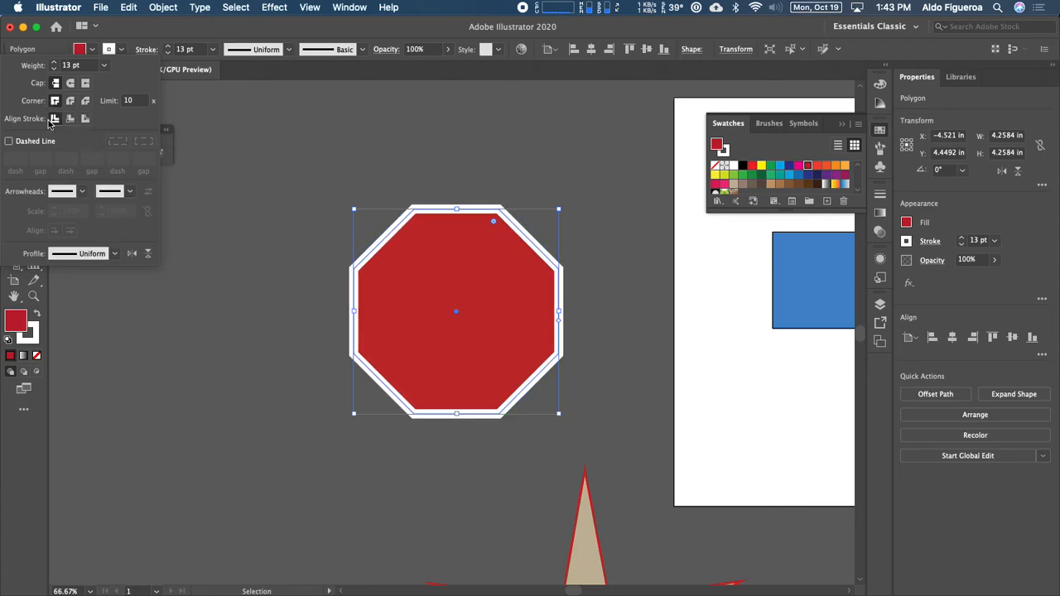
left_click(70, 120)
left_click(85, 119)
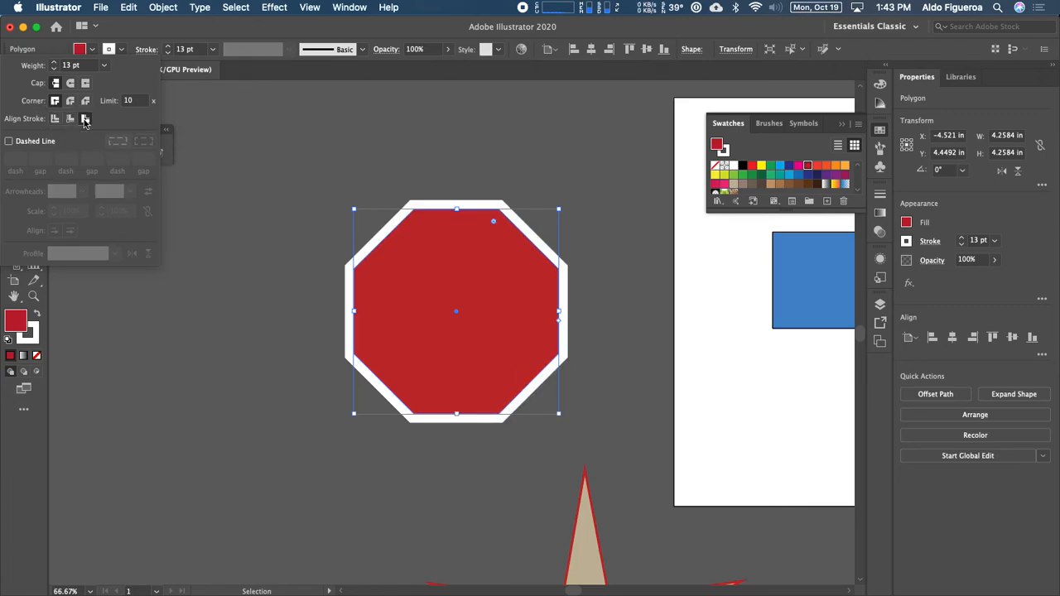
left_click(70, 119)
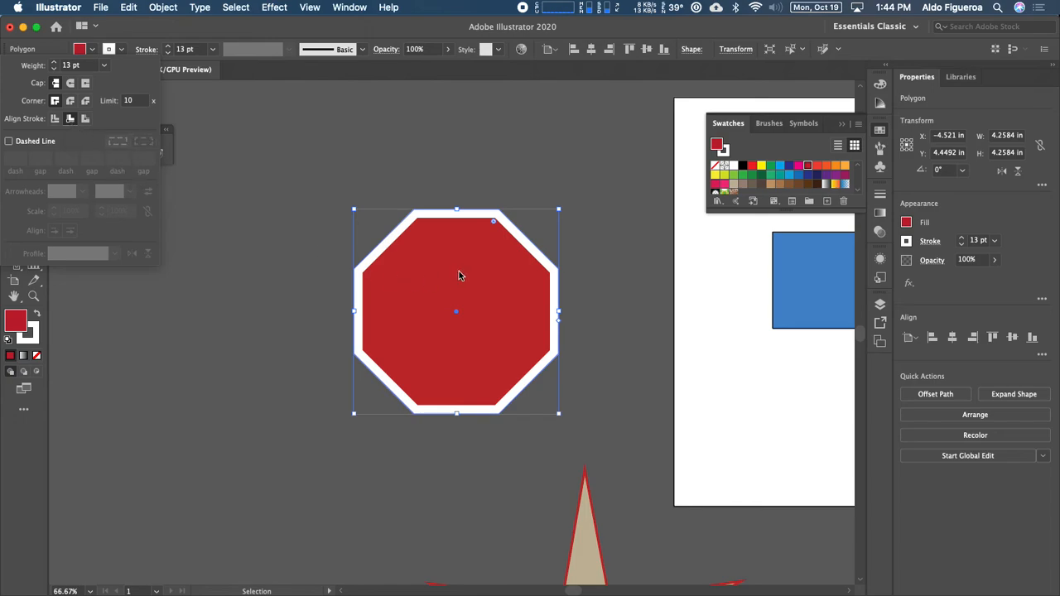
left_click(85, 120)
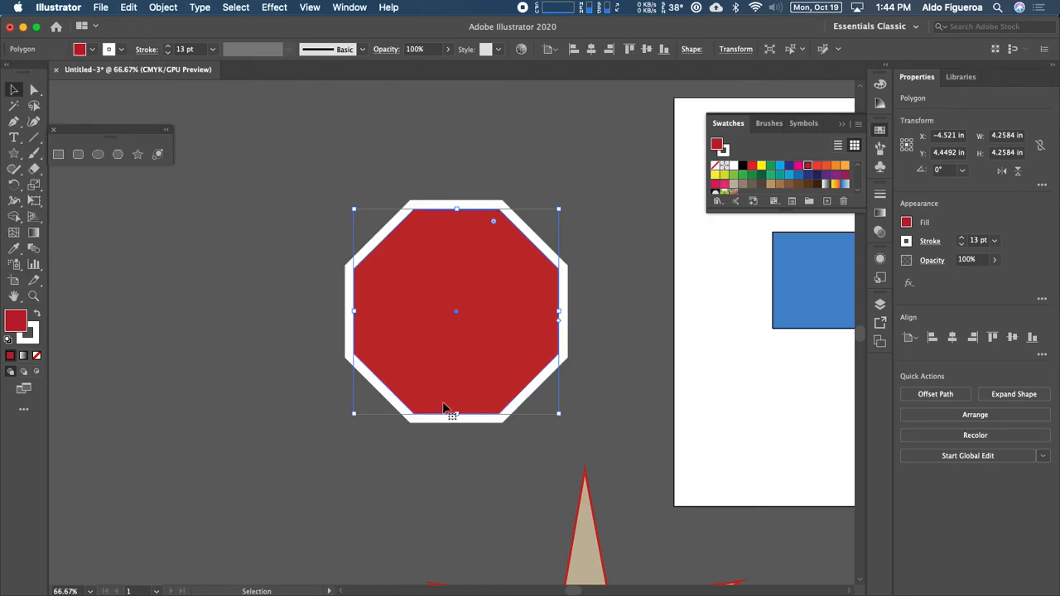
Step: Set the large five-pointed star's stroke to None, leaving it tan fill only
scroll(486, 378, "down", 8)
scroll(438, 224, "right", 3)
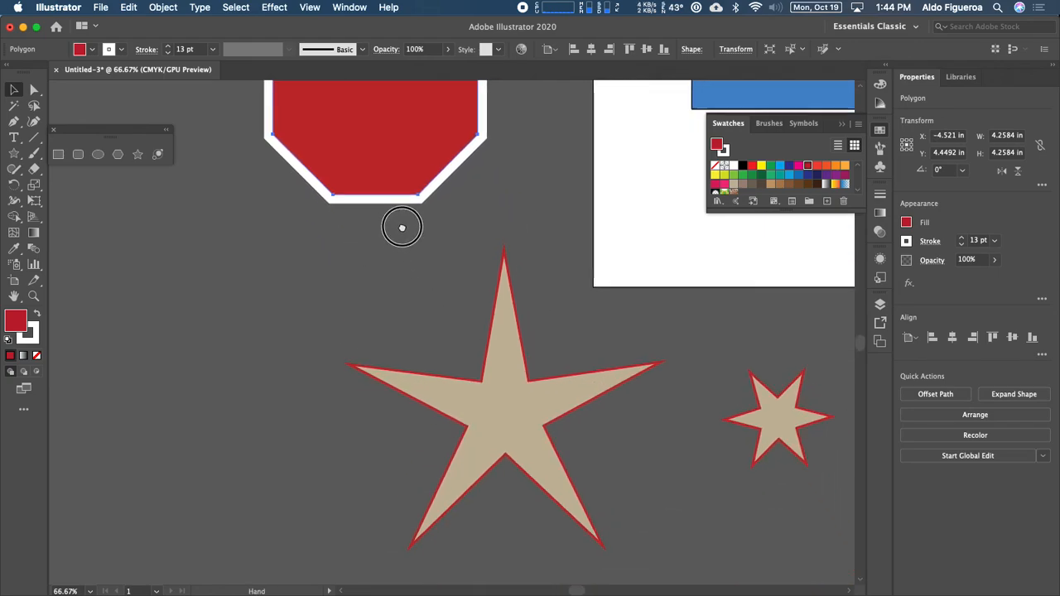
left_click(490, 357)
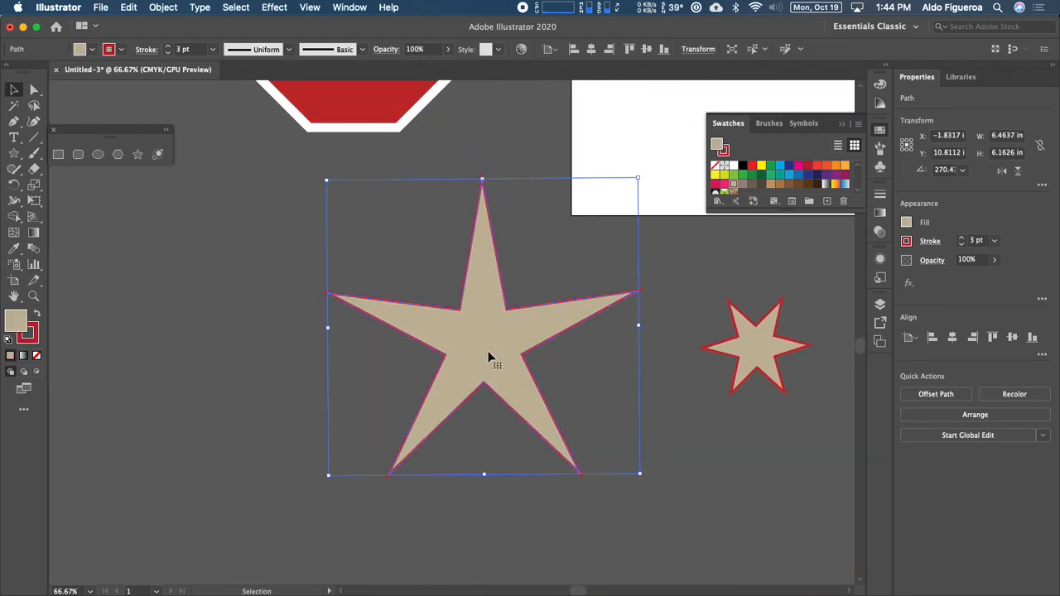
left_click(36, 342)
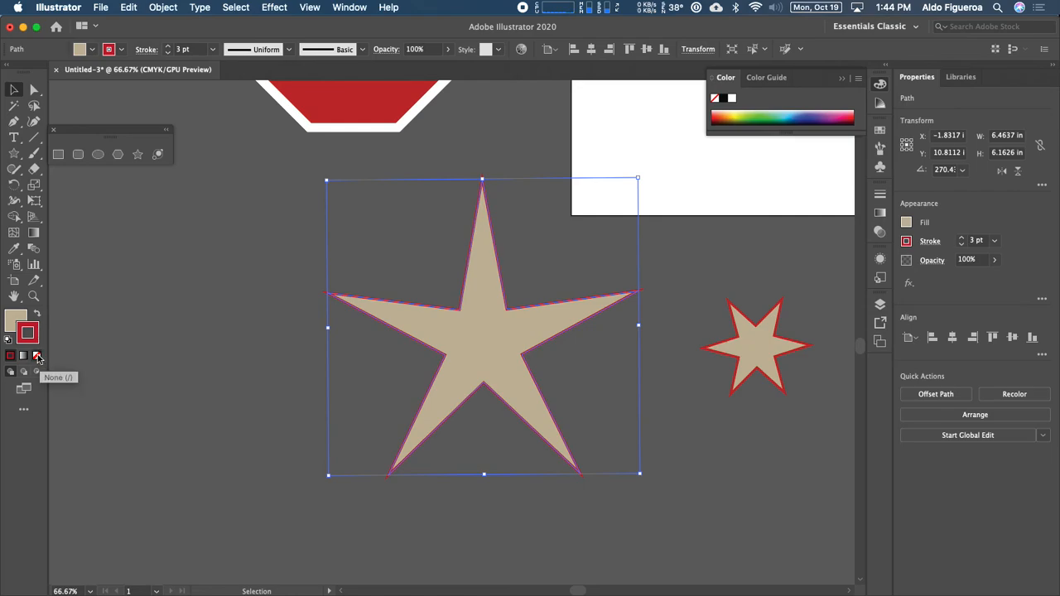
left_click(38, 356)
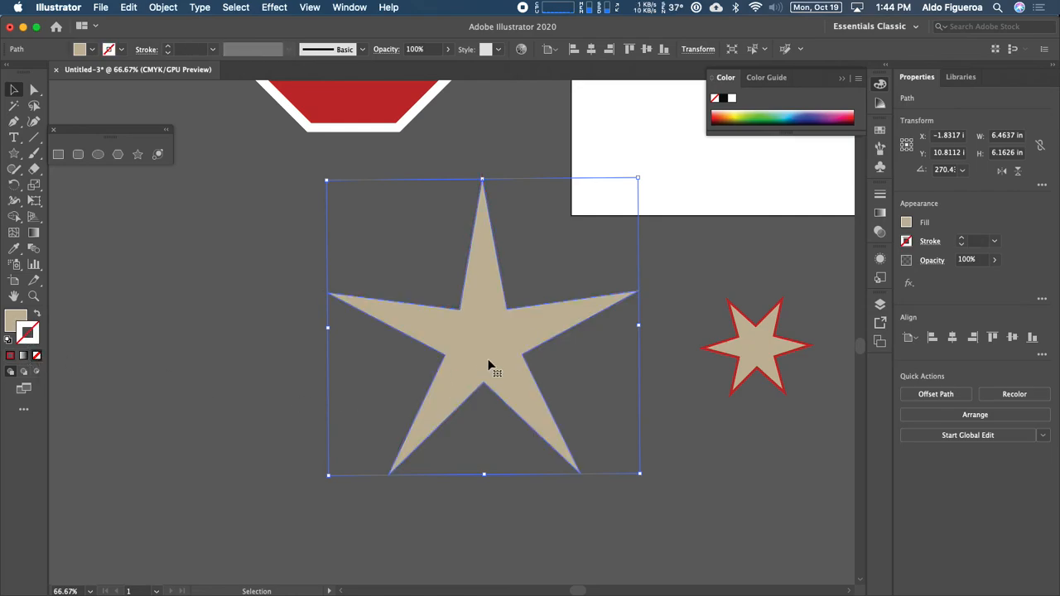
left_click(295, 361)
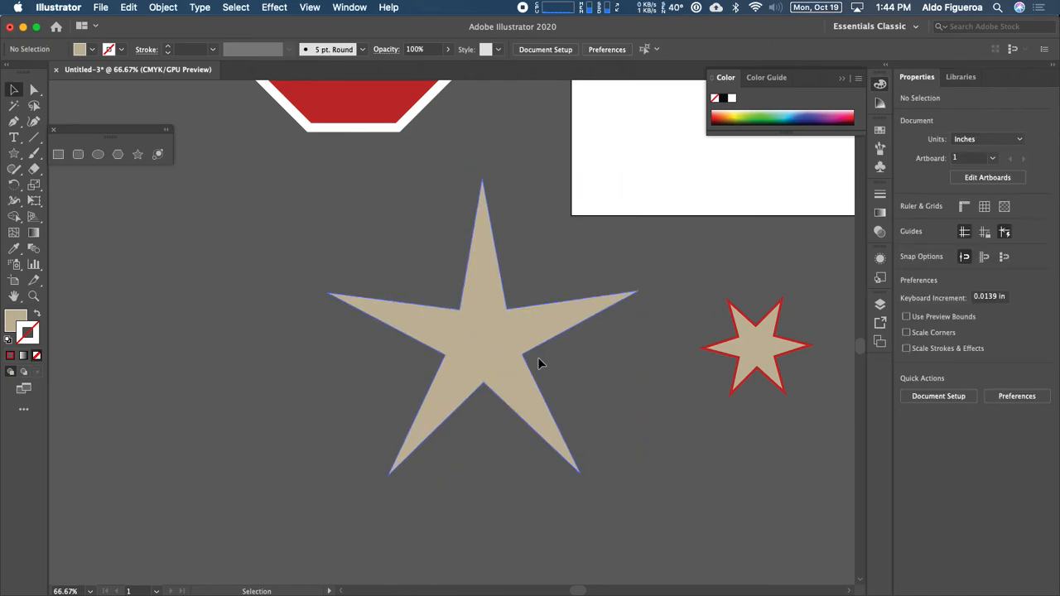
Step: Enlarge the small star to about 4.86 × 4.23 in and set its fill to None
key("space")
left_click_drag(539, 362, 267, 330)
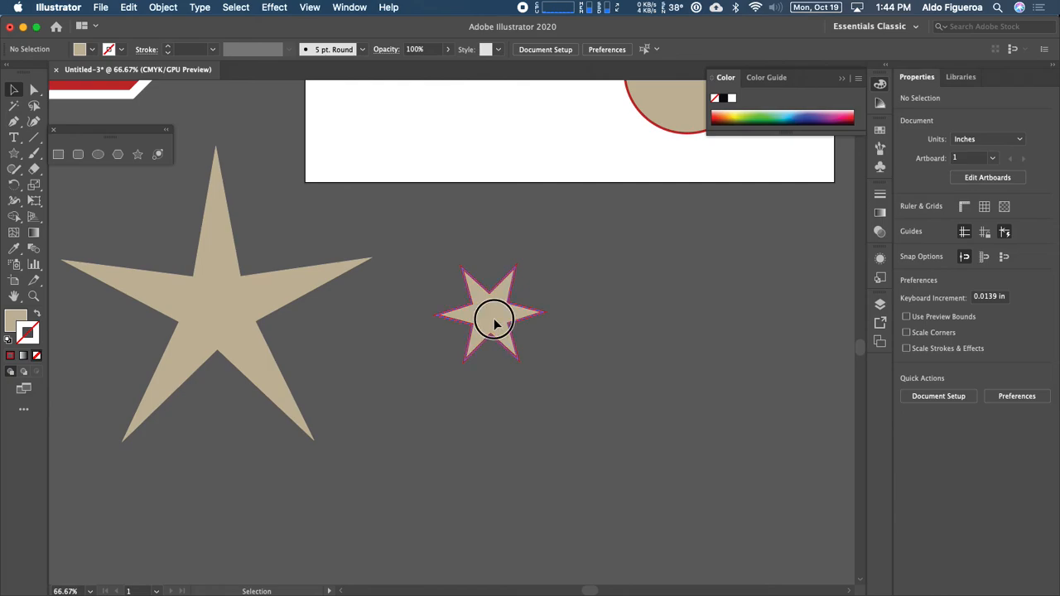
left_click(493, 318)
left_click_drag(543, 363, 482, 321)
left_click_drag(570, 387, 624, 425)
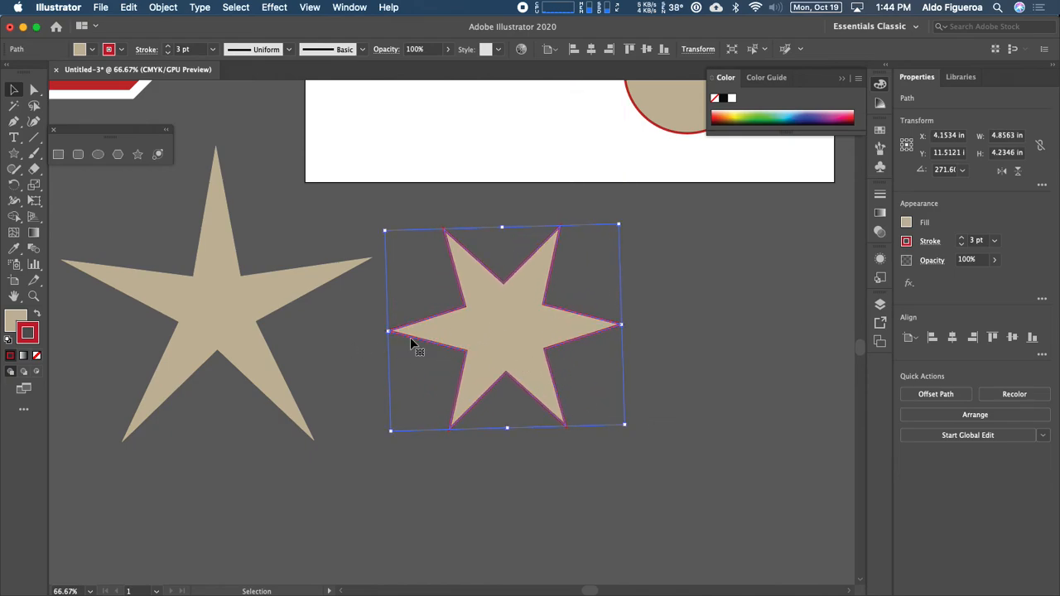
left_click(14, 319)
left_click(36, 356)
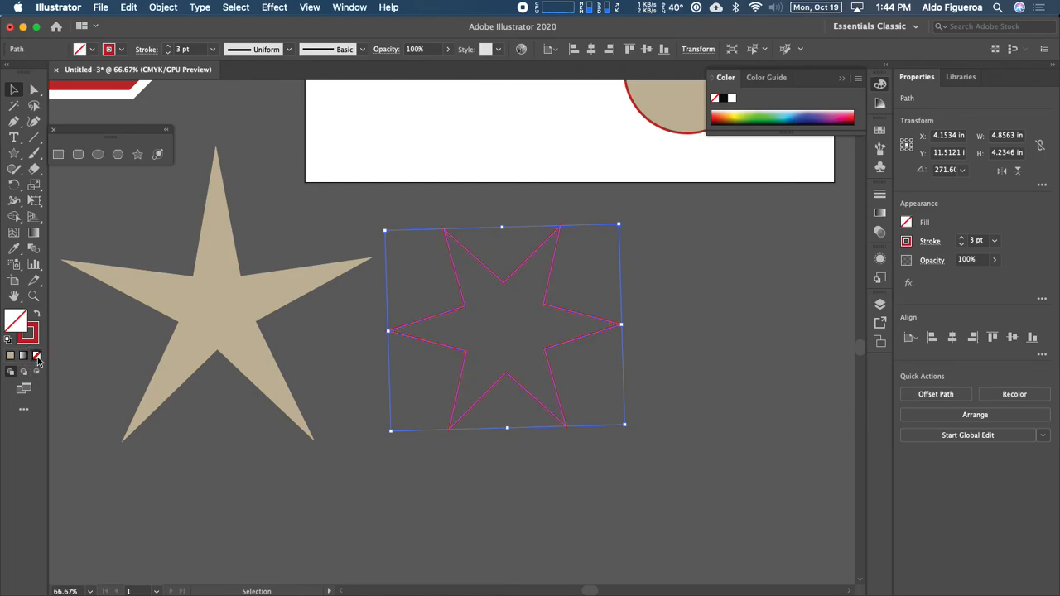
left_click(352, 366)
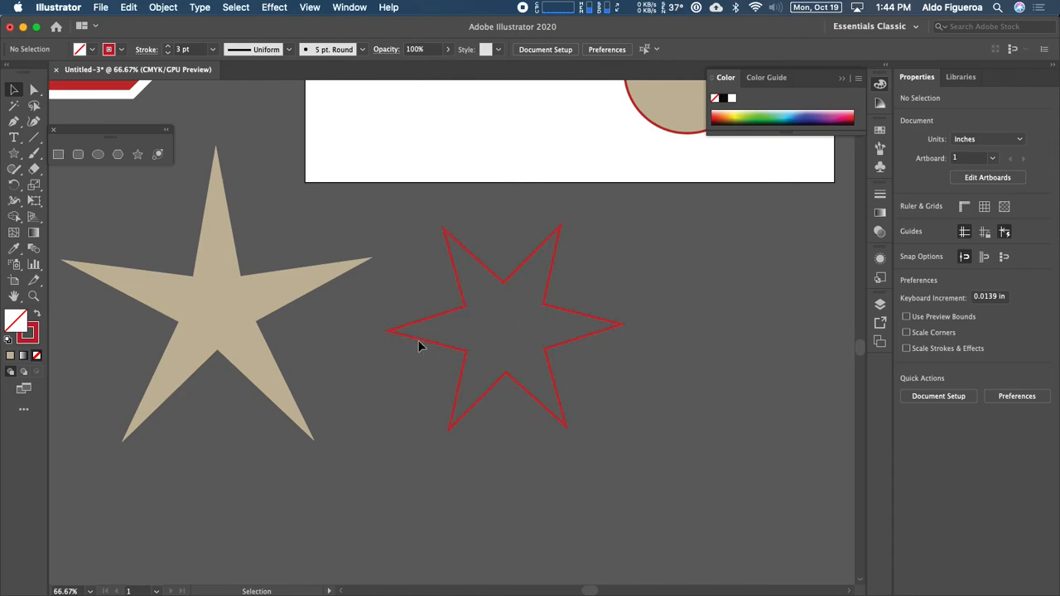
Step: Move the hollow star to the artboard's lower edge and the tan circle below the artboard
left_click(443, 320)
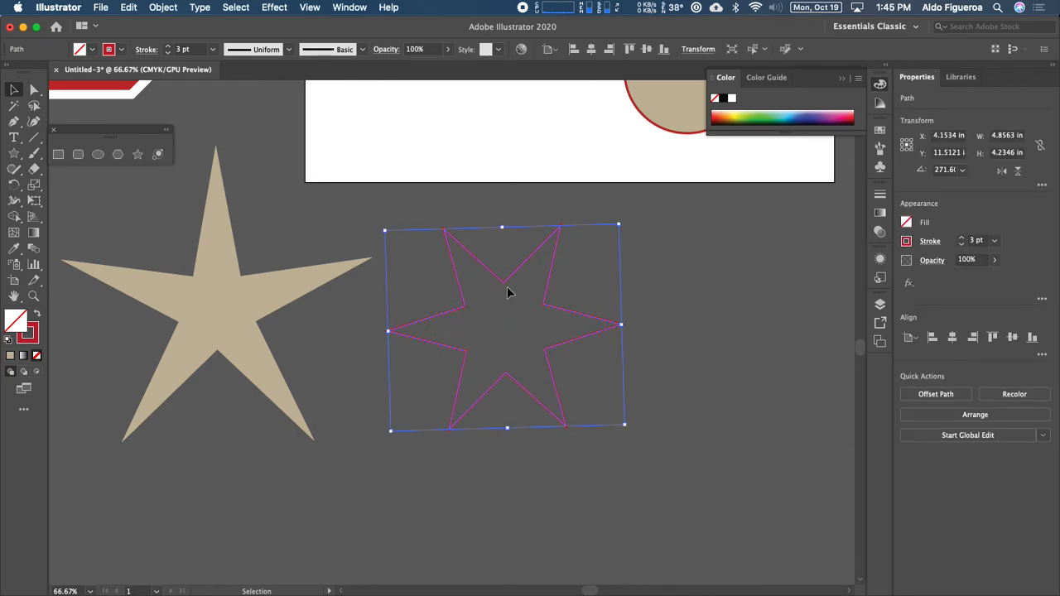
left_click_drag(498, 278, 378, 189)
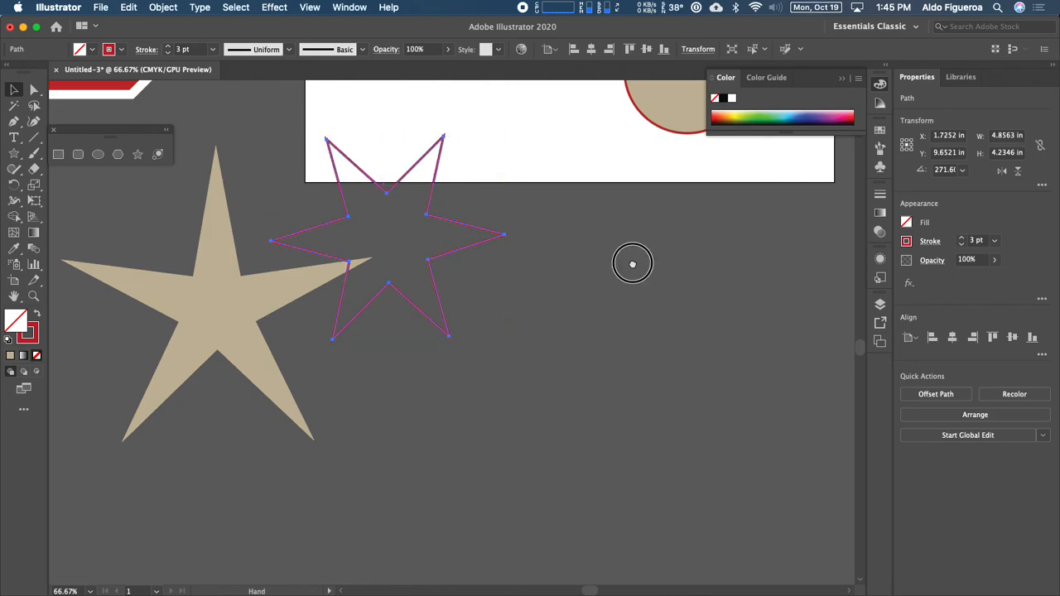
left_click_drag(632, 263, 530, 377)
left_click_drag(583, 222, 488, 417)
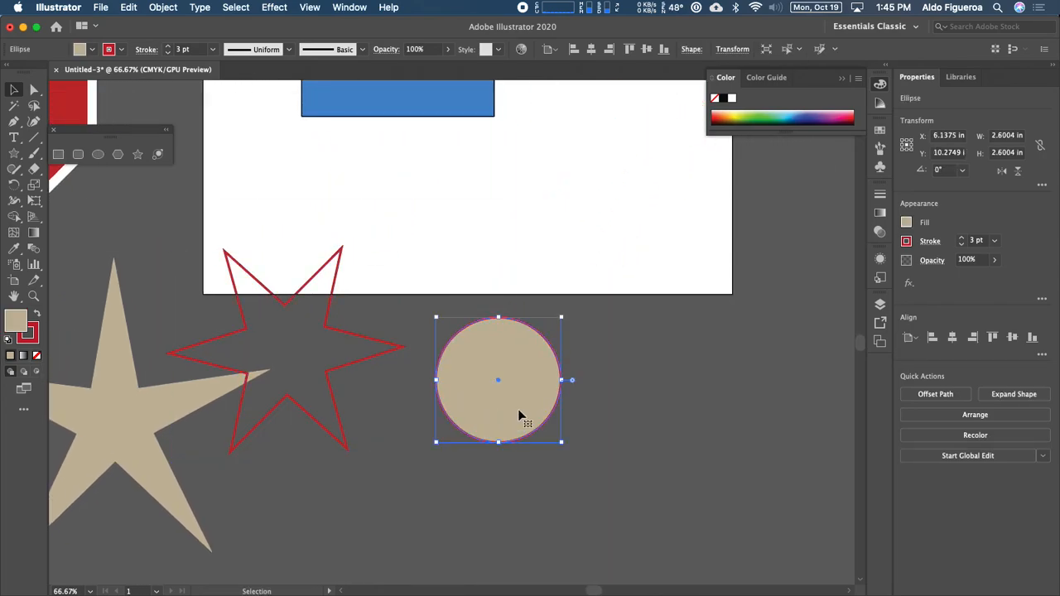
Step: Strip the circle's tan fill and red outline, then marquee-select the invisible circle
left_click(36, 356)
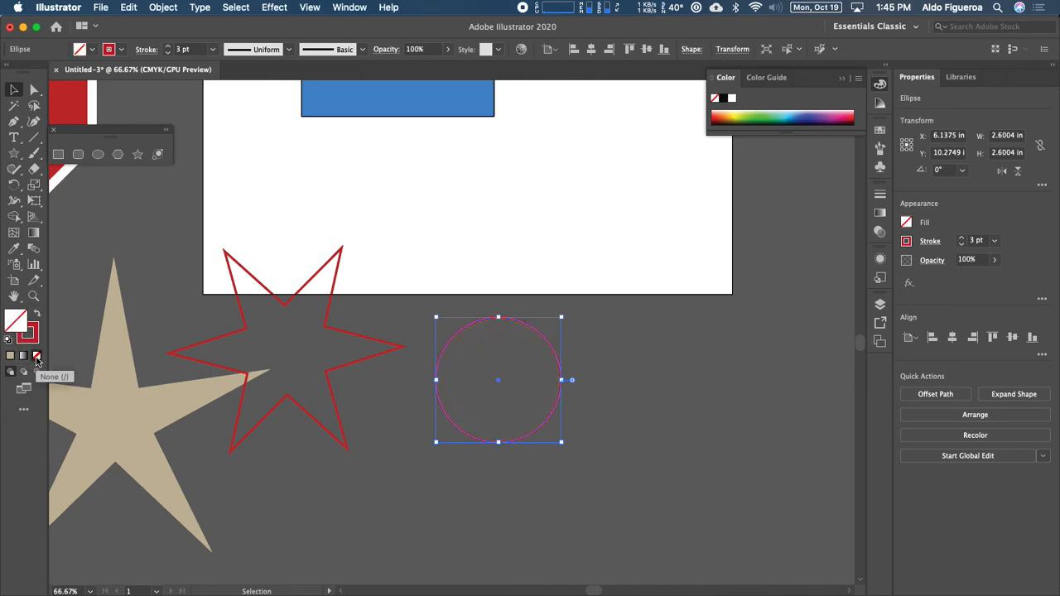
left_click(33, 340)
left_click(37, 356)
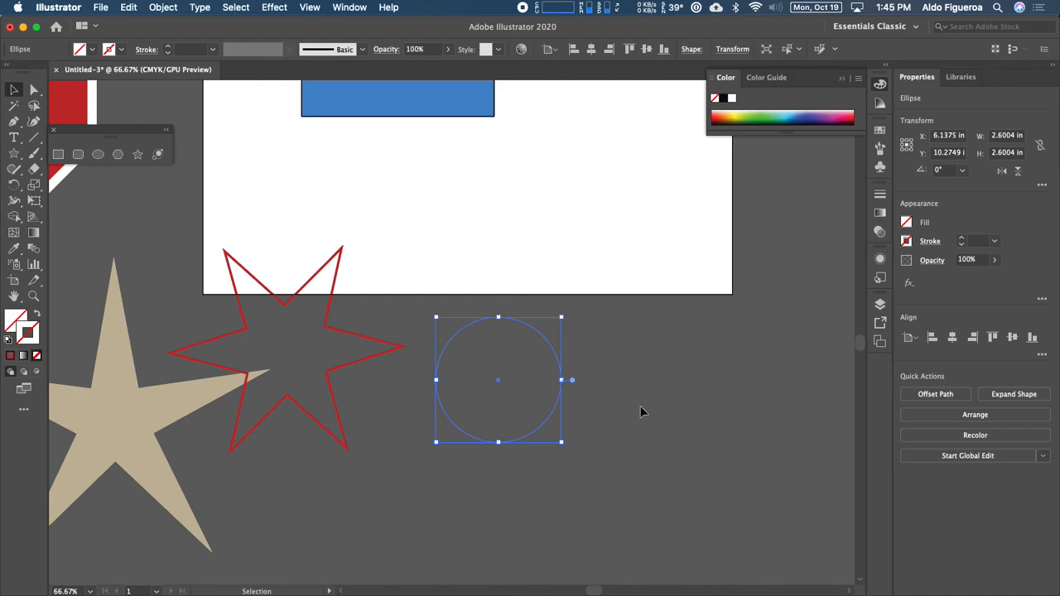
left_click(639, 359)
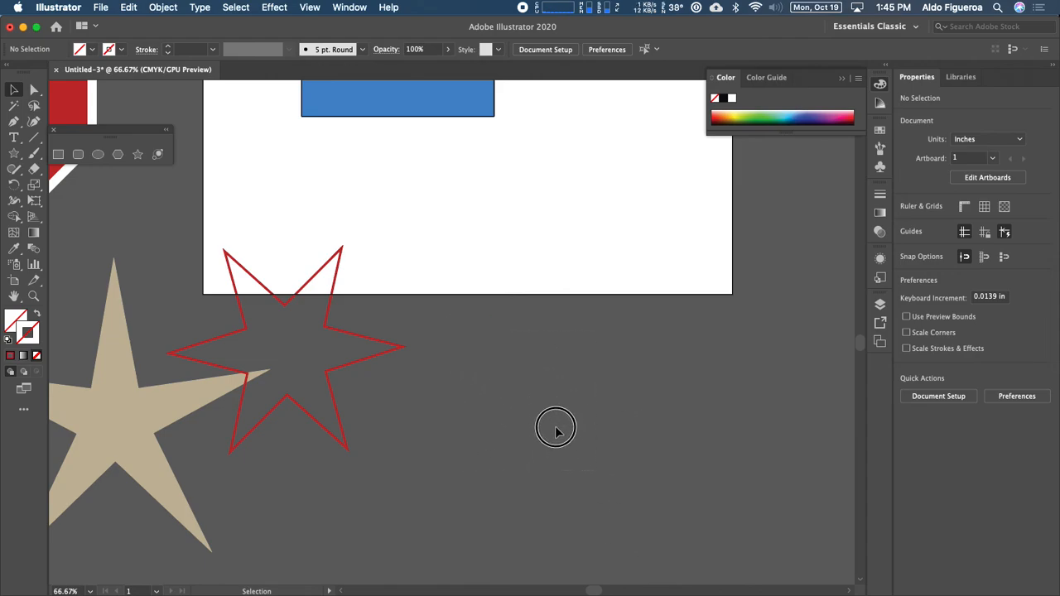
left_click_drag(555, 431, 425, 265)
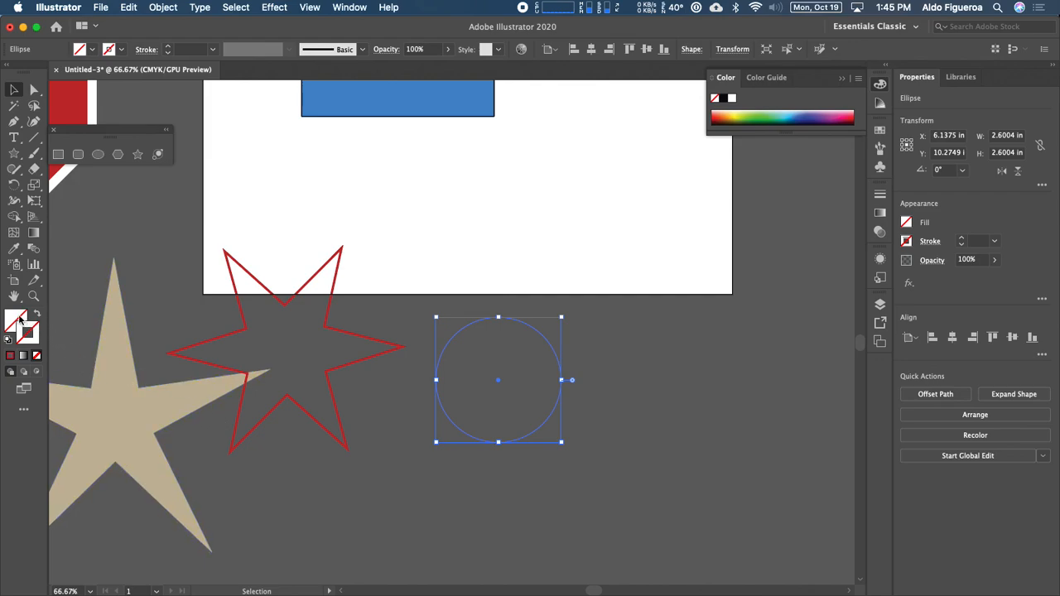
Step: Fill the circle with yellow and give it a CMYK Blue outline
left_click(16, 318)
left_click(92, 50)
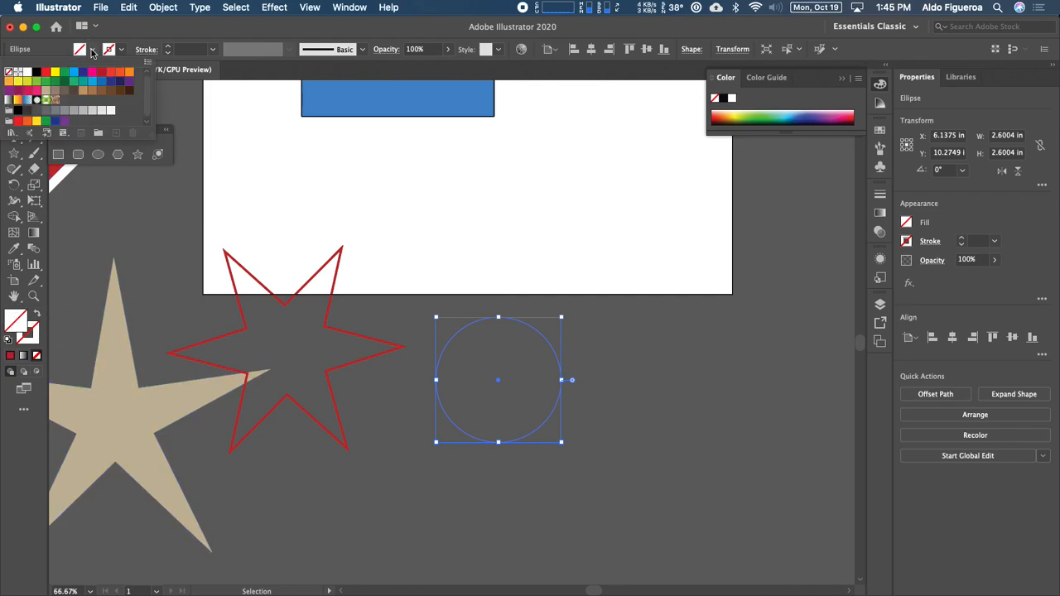
left_click(55, 72)
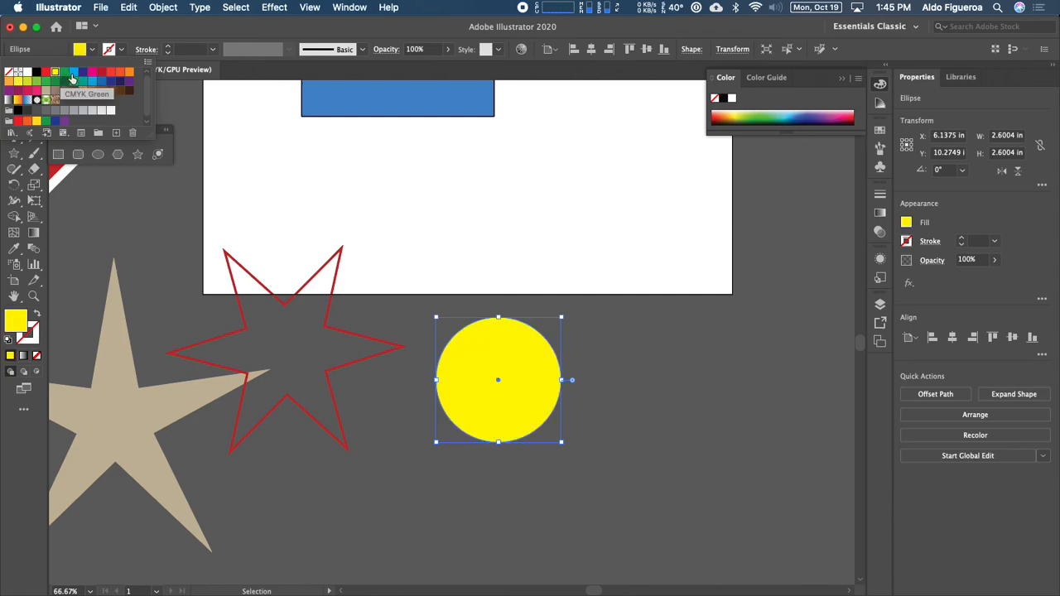
left_click(119, 52)
left_click(118, 51)
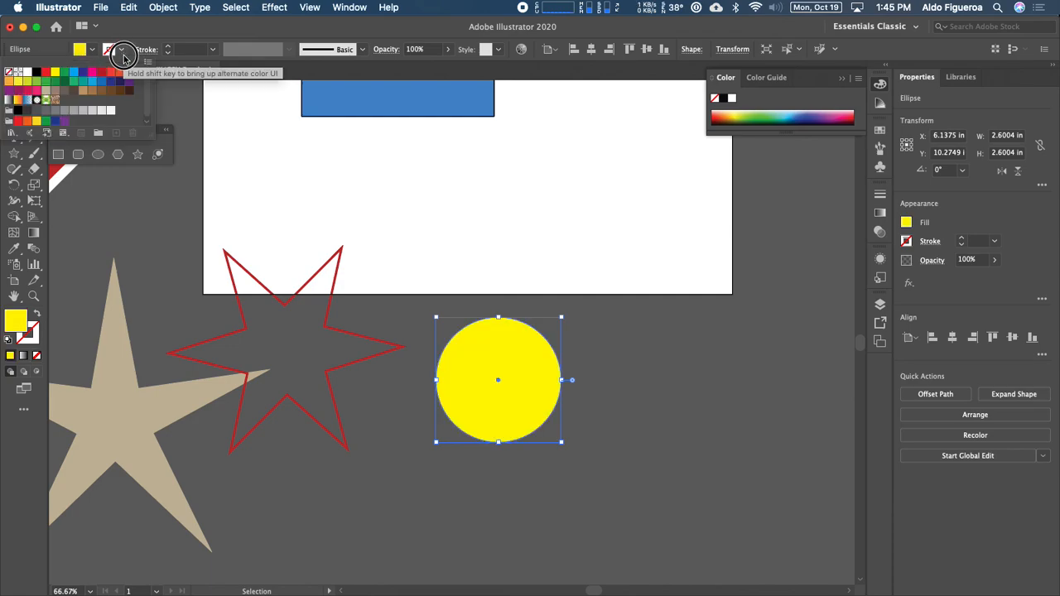
left_click(83, 75)
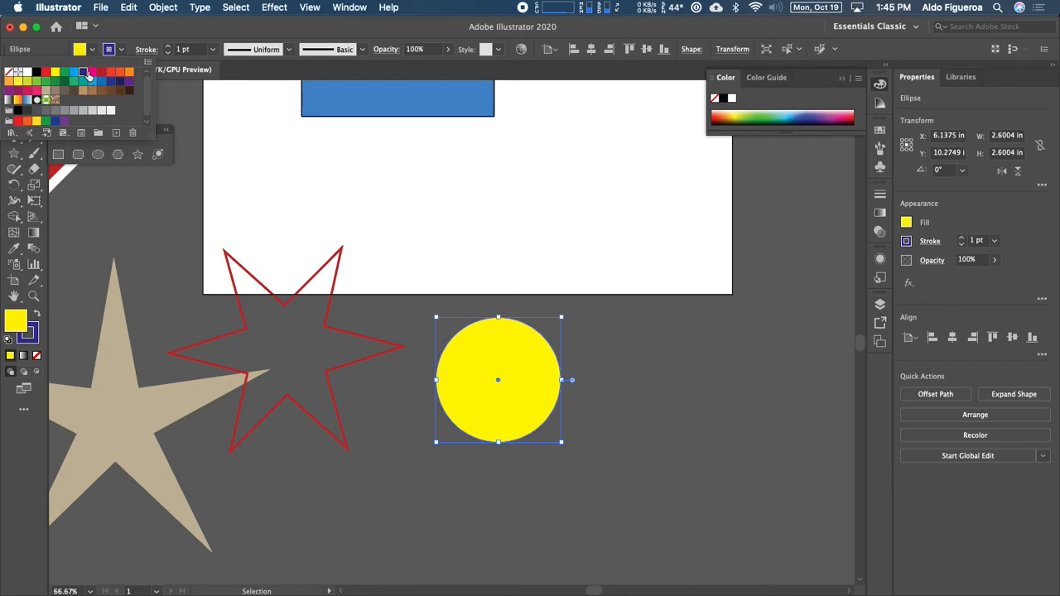
Step: Raise the circle's blue outline weight to 11 pt
double_click(169, 47)
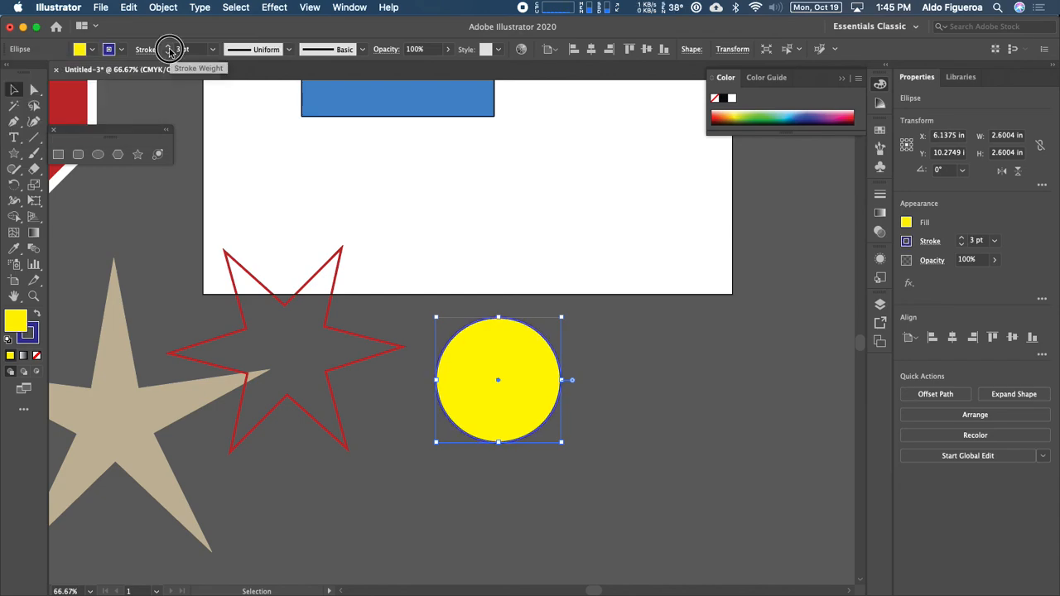
double_click(169, 47)
triple_click(168, 47)
triple_click(169, 47)
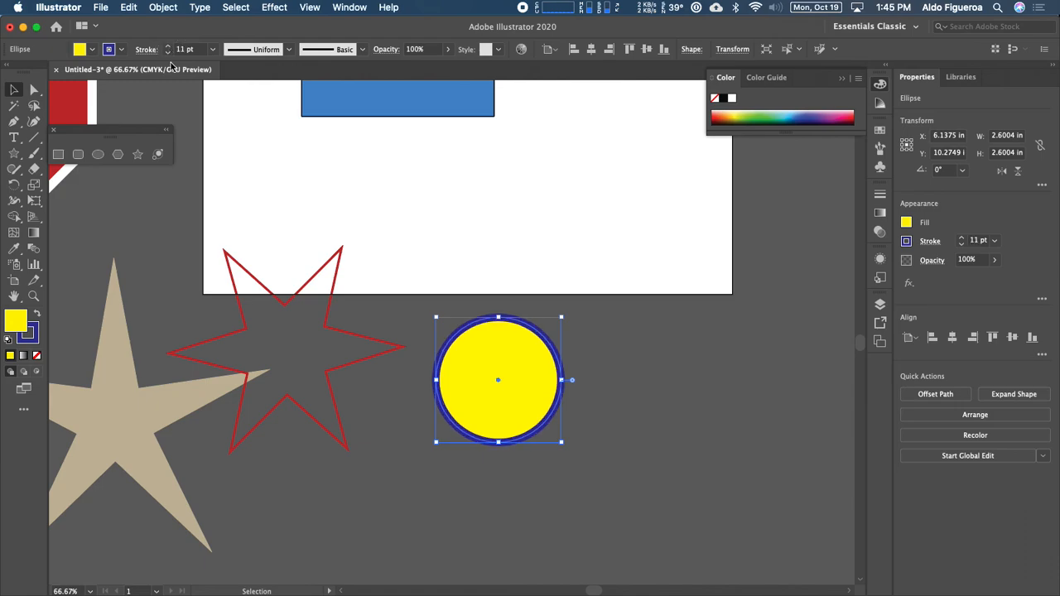
left_click(430, 409)
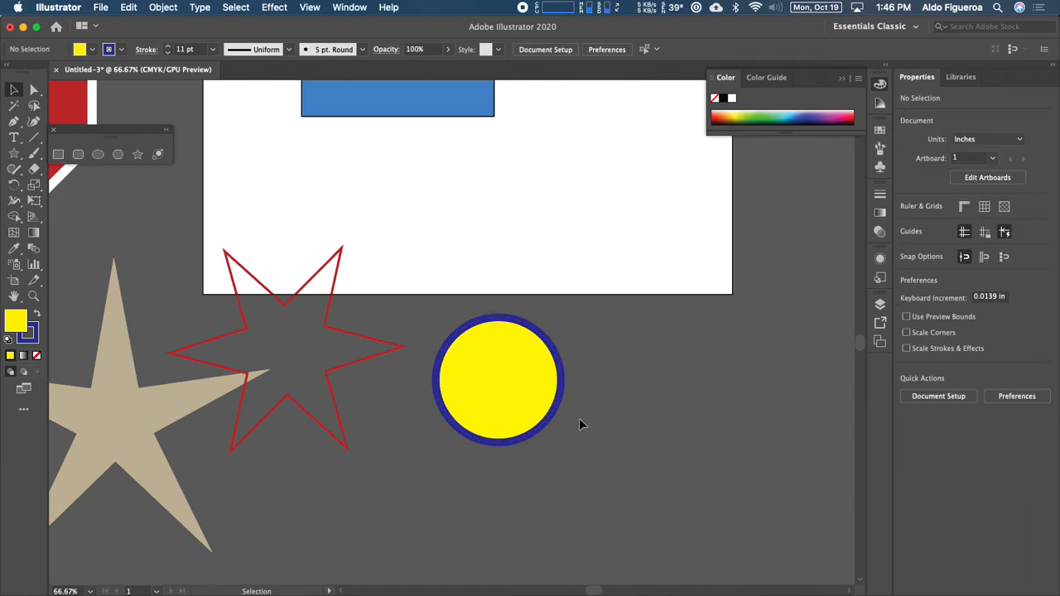
key("super+minus")
scroll(594, 280, "up", 2)
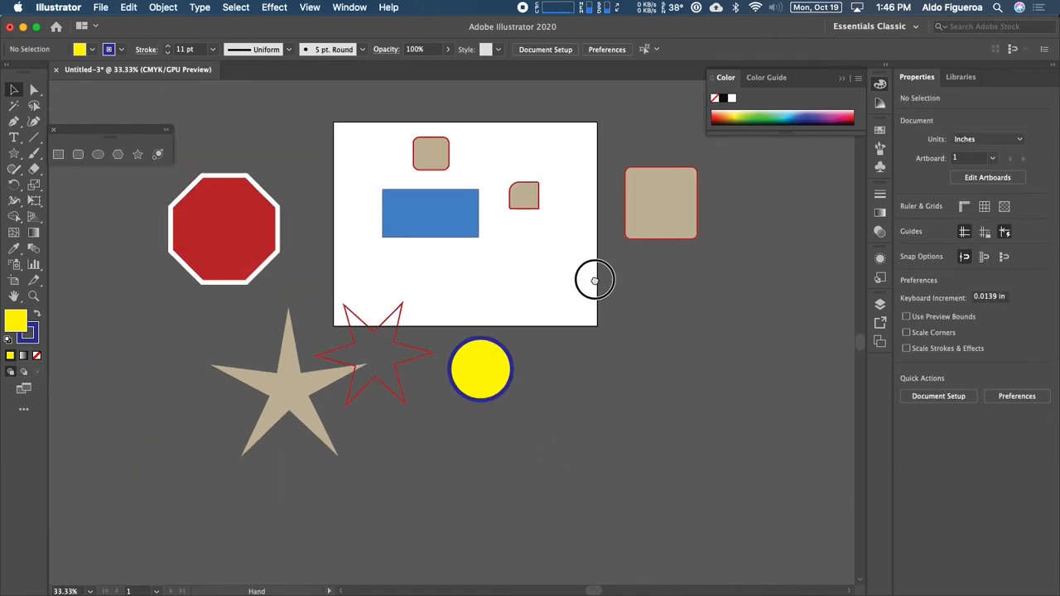
Step: Round all the octagon's corners to about a 0.7 in radius with the live-corner widget
left_click_drag(595, 280, 608, 329)
left_click(225, 279)
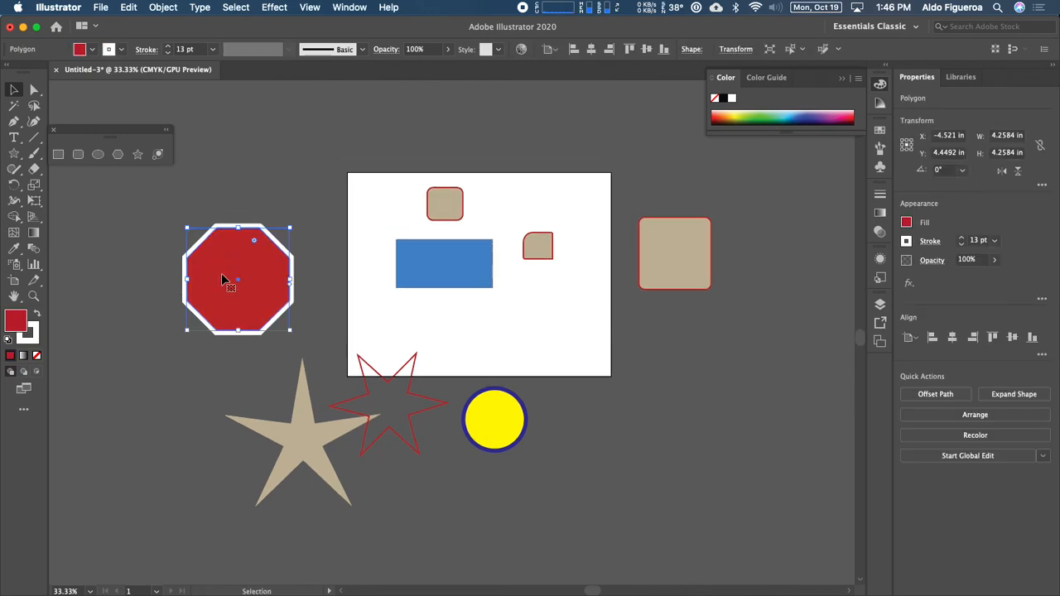
key("super+equal")
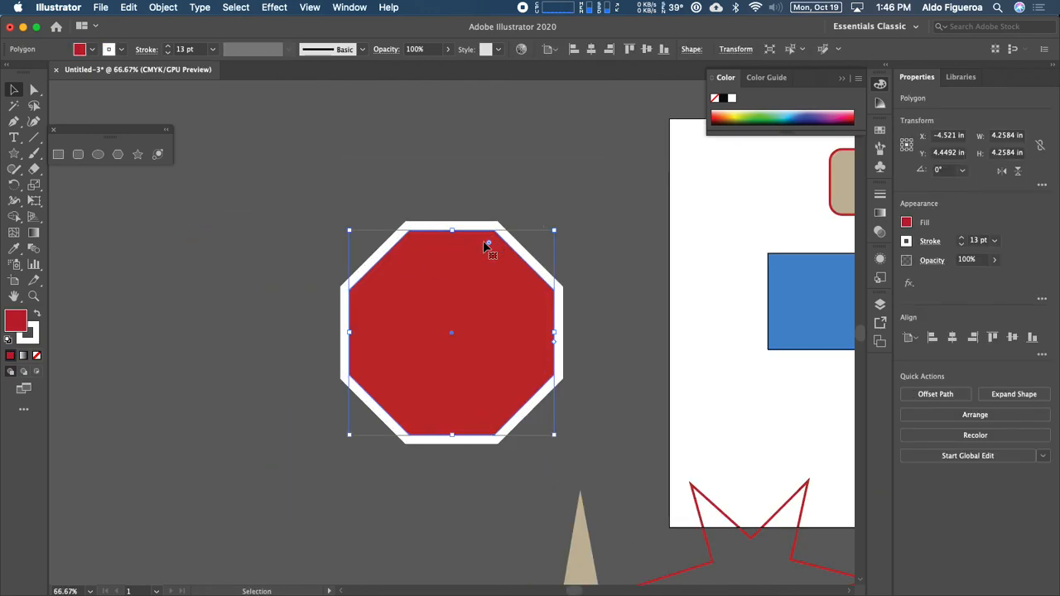
left_click_drag(488, 243, 480, 264)
key("a")
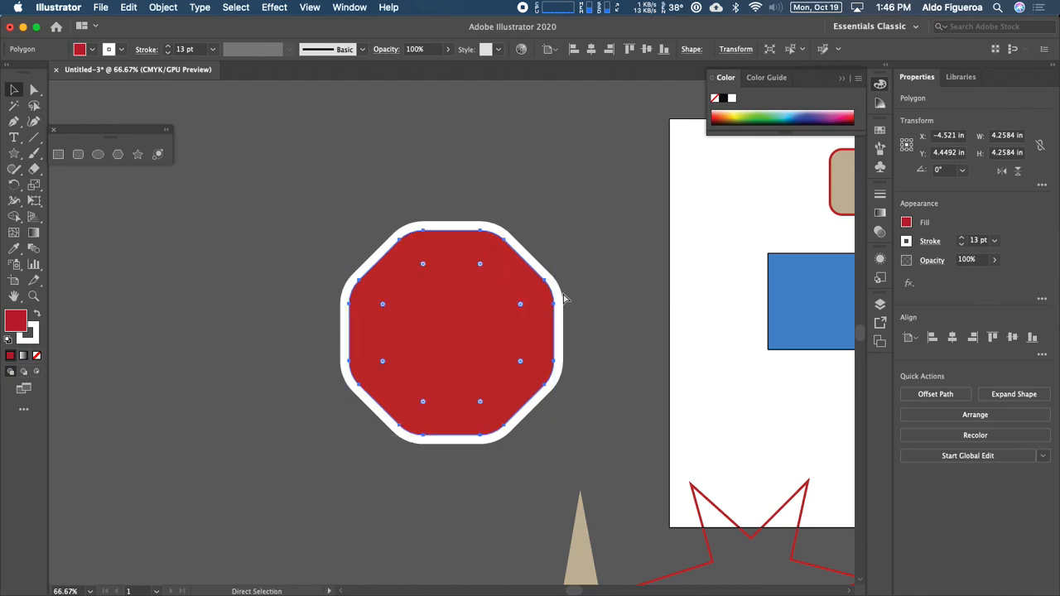
key("super+minus")
key("super+minus")
key("v")
left_click_drag(740, 373, 579, 345)
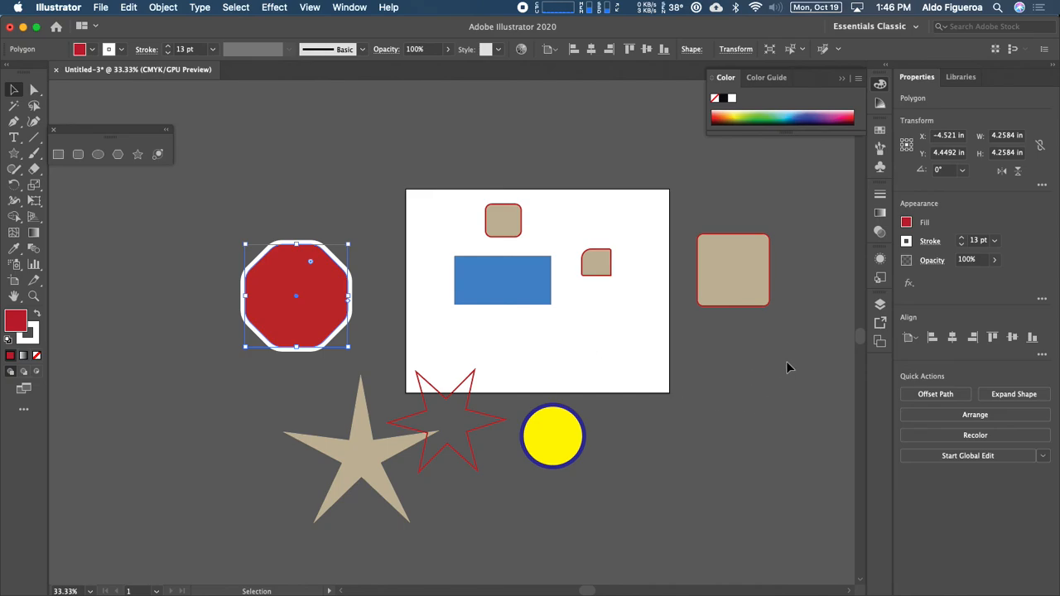
Step: Show the Layers panel with Layer 1 expanded to list all its objects
left_click(880, 307)
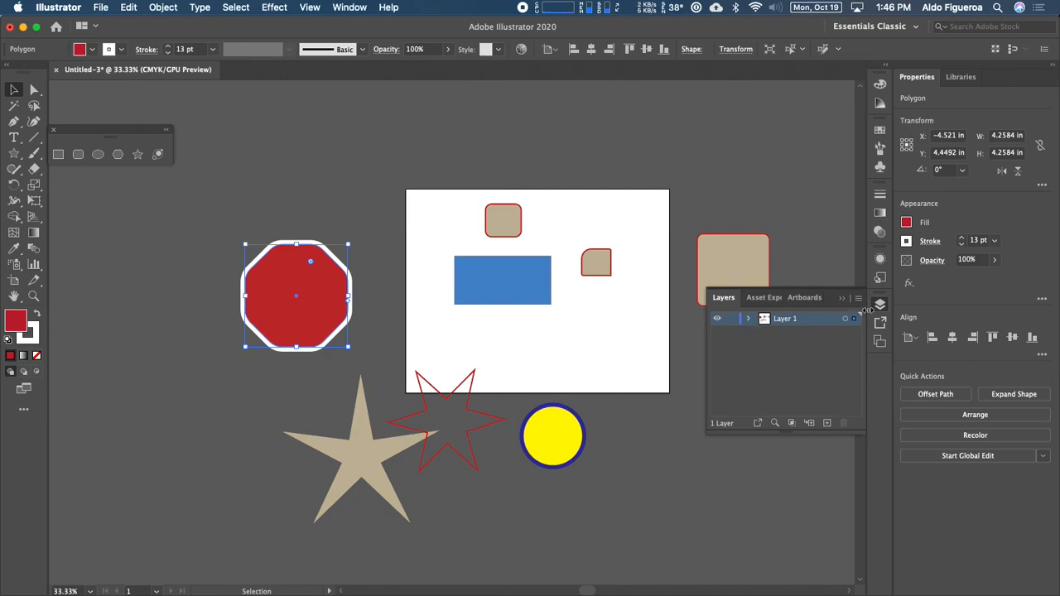
left_click(750, 319)
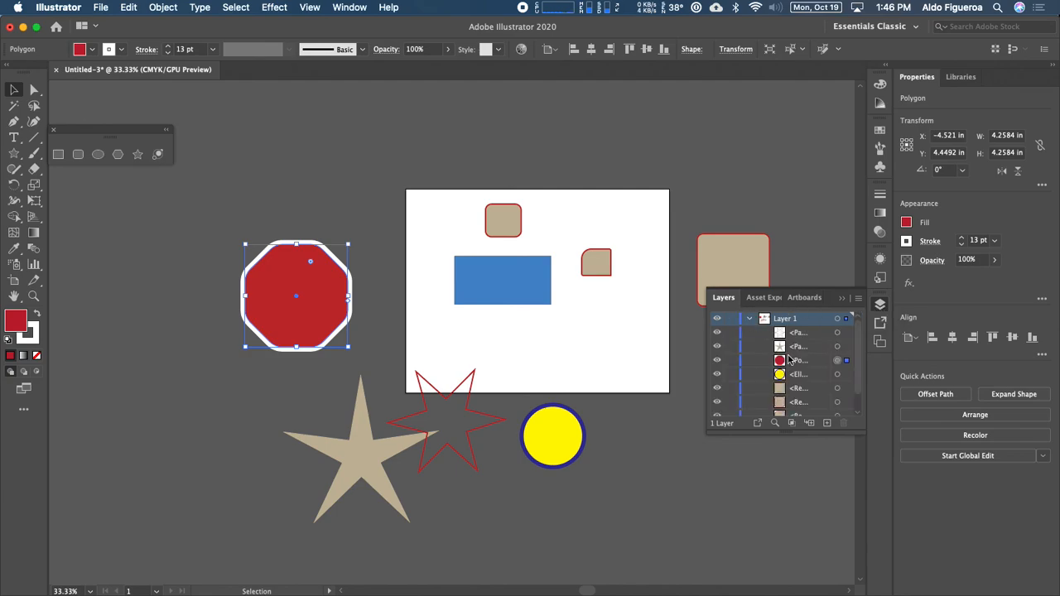
left_click_drag(789, 433, 785, 519)
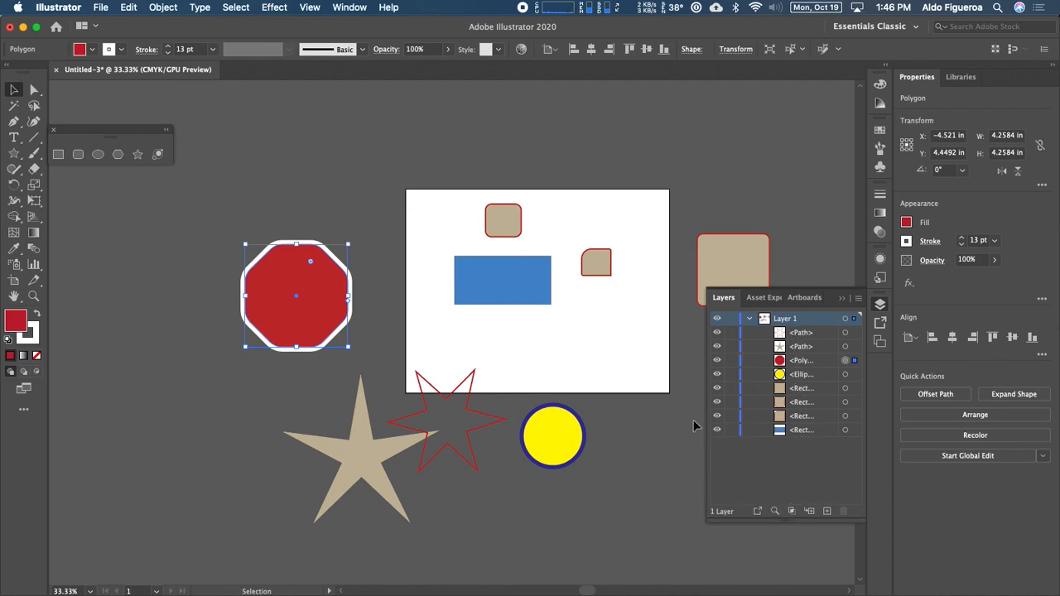
Step: Drag the large 3 x 3 in tan rounded square onto the artboard, overlapping the blue rectangle's right end
left_click(493, 284)
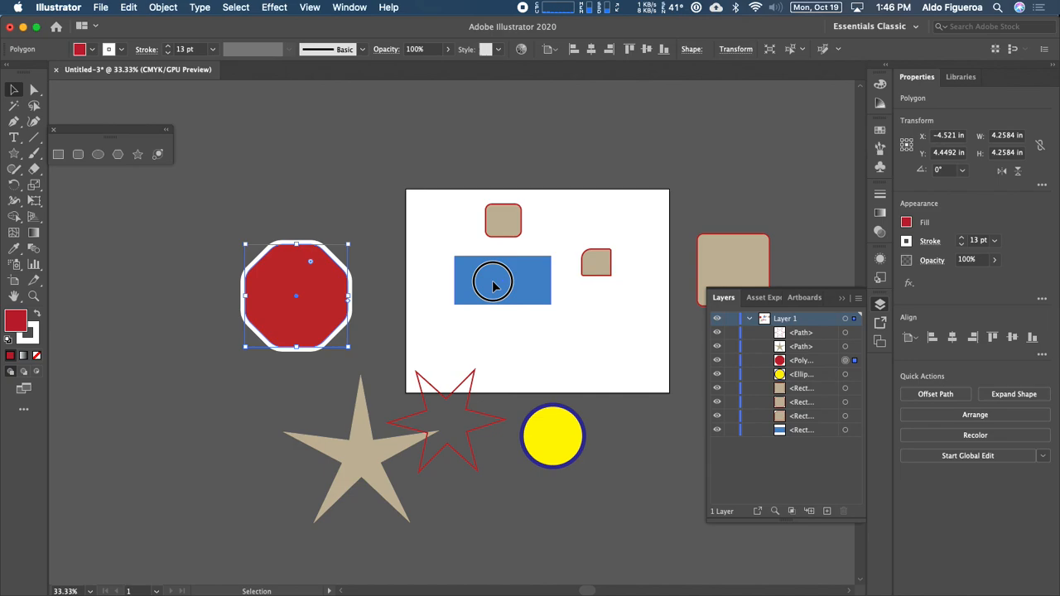
left_click(503, 231)
left_click(597, 264)
left_click(751, 266)
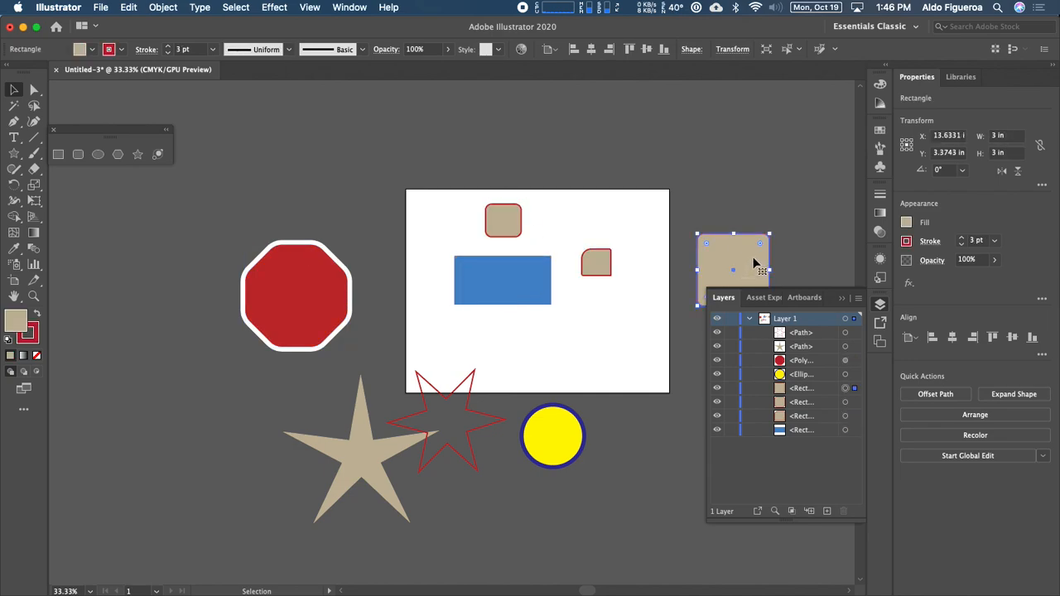
left_click_drag(753, 258, 636, 315)
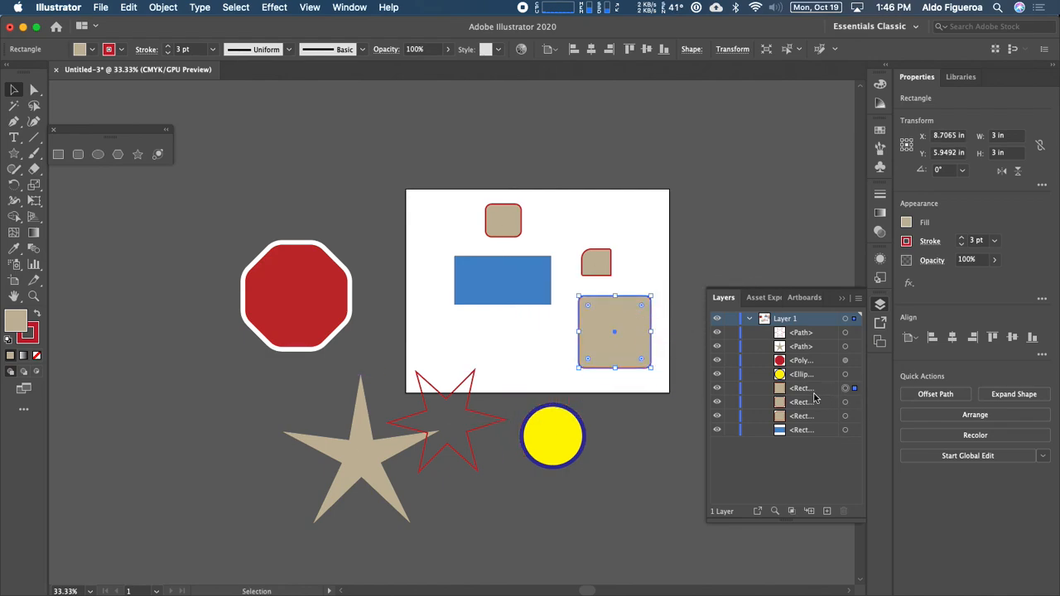
left_click_drag(619, 334, 581, 303)
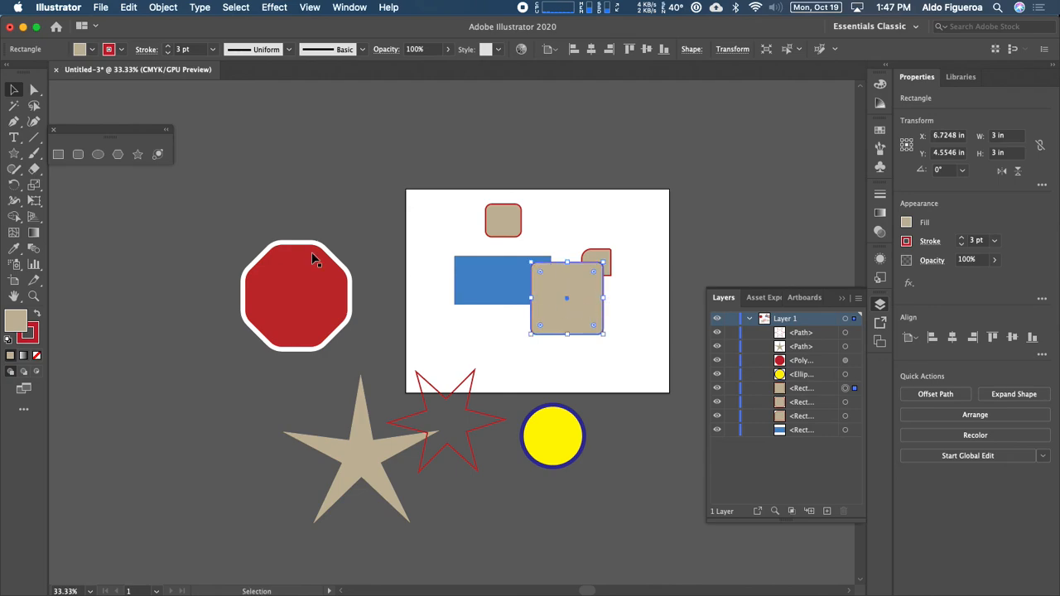
Step: Draw a six-sided tan polygon with the Polygon Tool and move it toward the artboard's upper-right edge
left_click(118, 155)
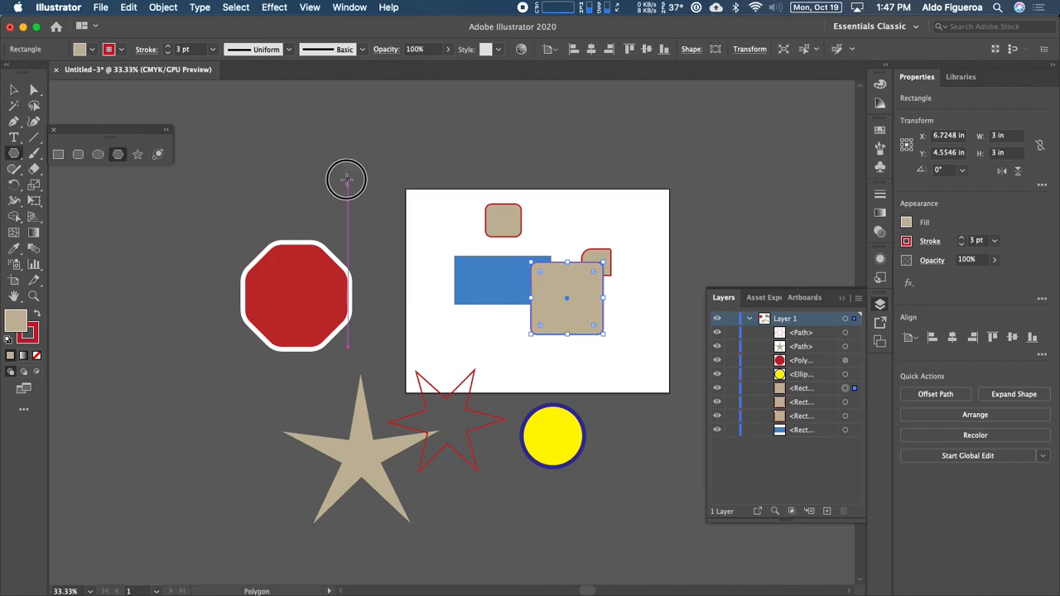
left_click_drag(347, 177, 367, 222)
key("Down")
key("Down")
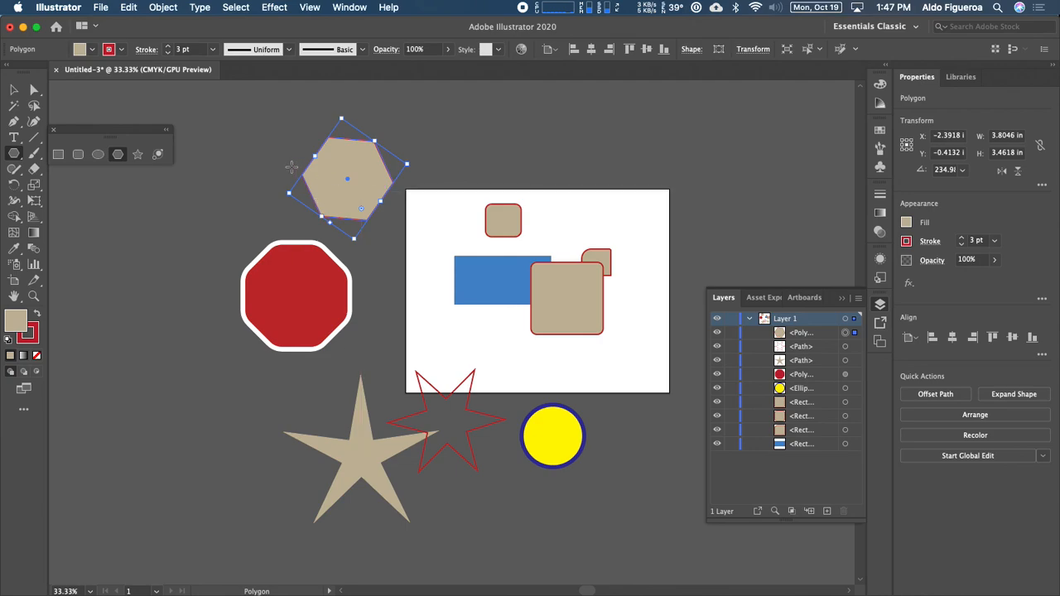
left_click(13, 89)
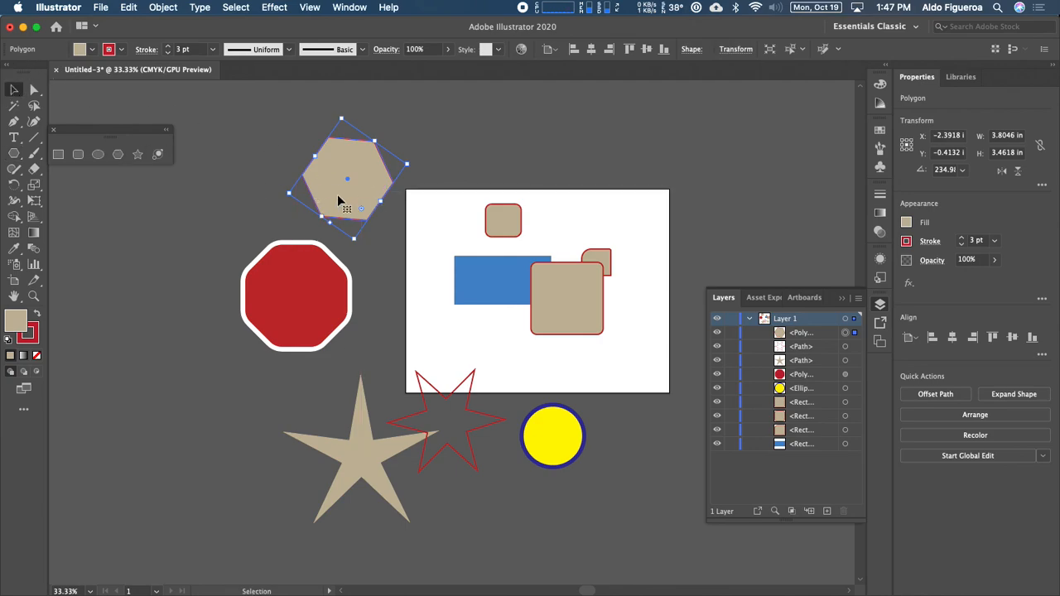
left_click_drag(341, 200, 675, 234)
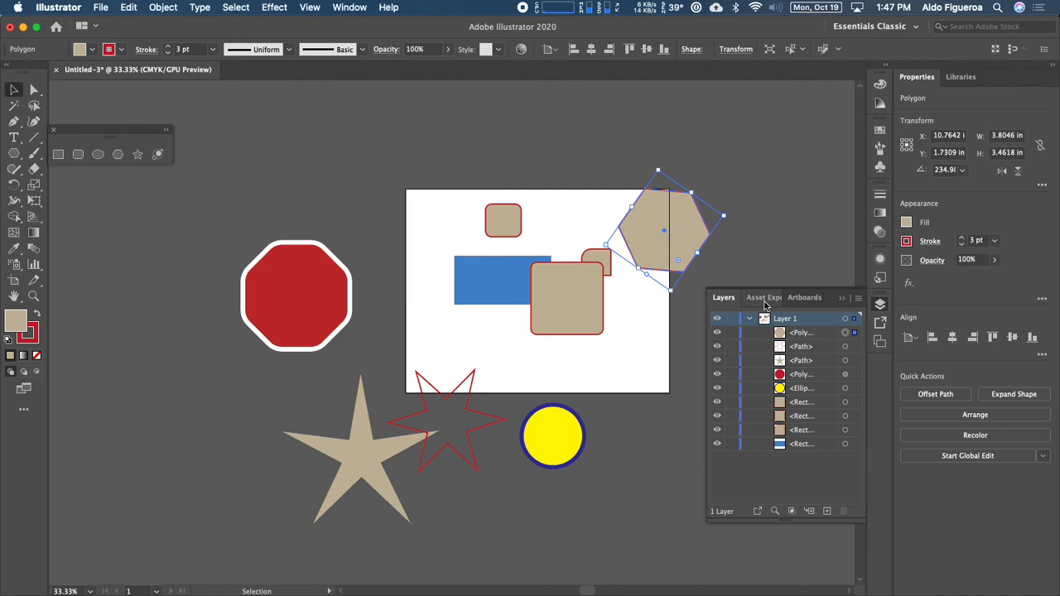